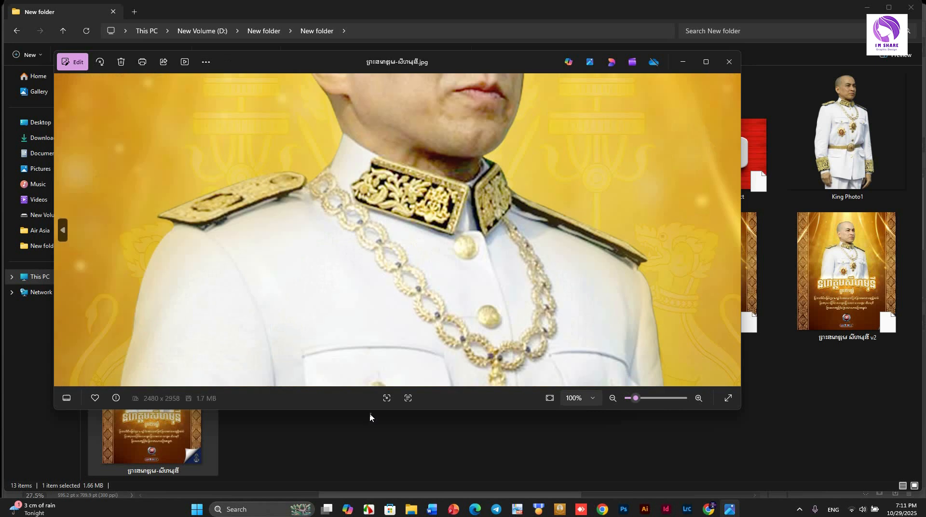
View the whole finished poster image, close the image viewer, and switch to Photoshop
double_click(447, 274)
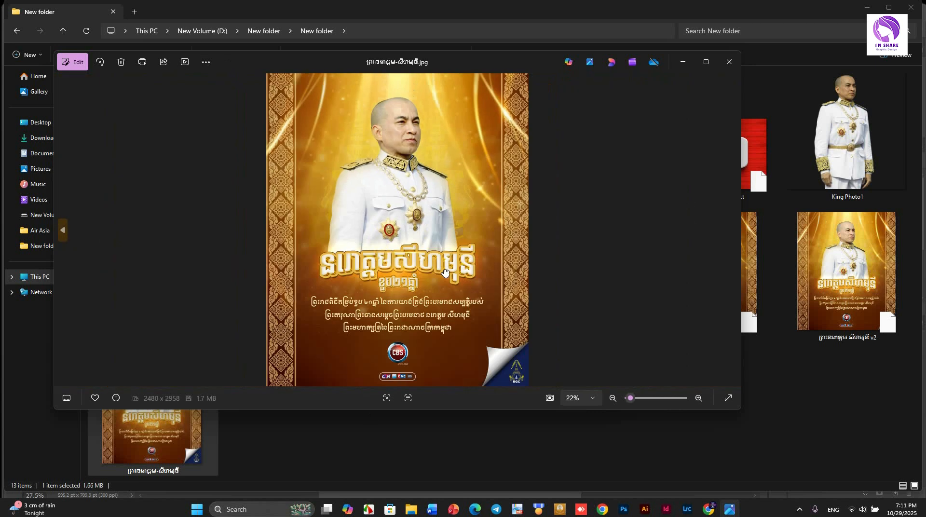
click(736, 65)
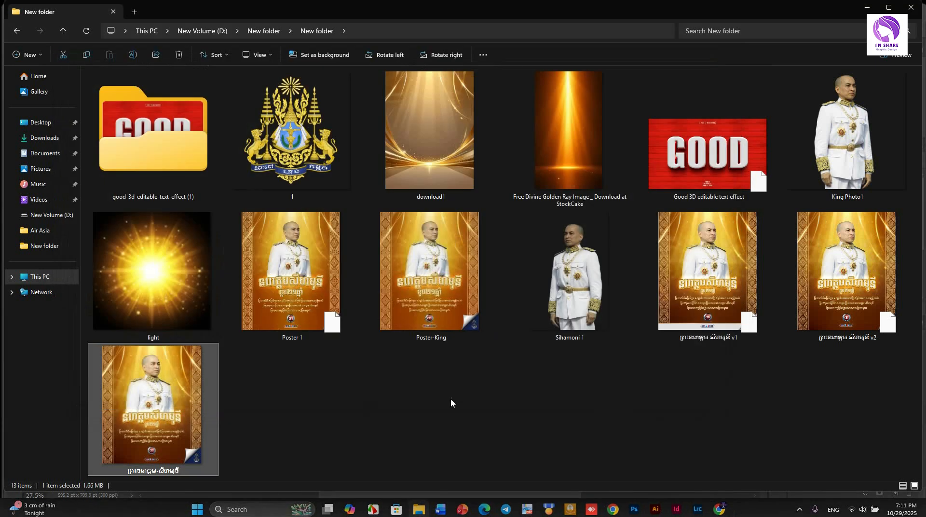
click(634, 509)
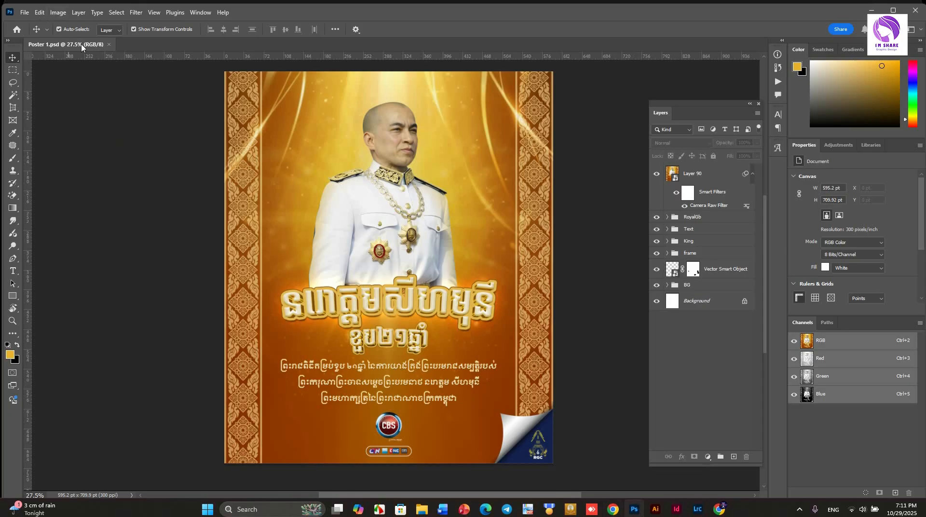
Check the pixel dimensions and resolution of the Poster 1 document in its Image Size settings
drag(83, 44, 92, 75)
right_click(91, 75)
click(117, 88)
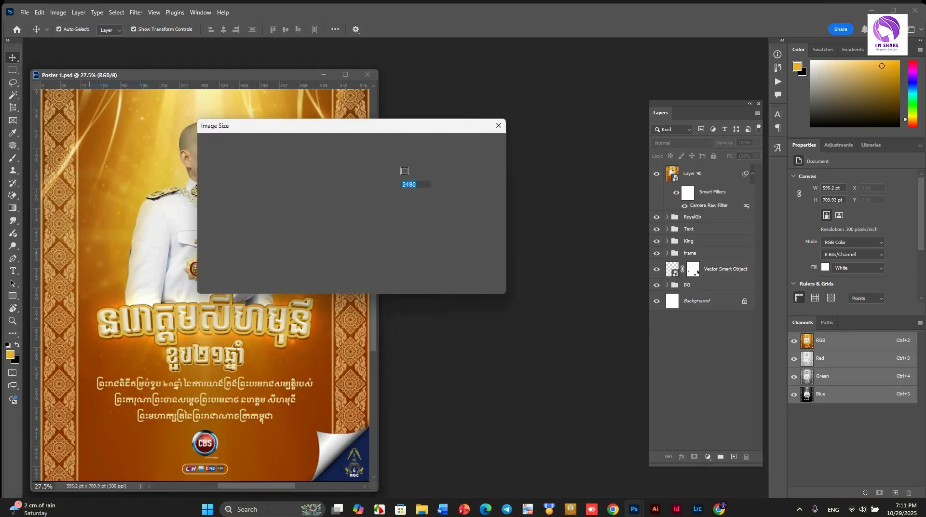
double_click(403, 198)
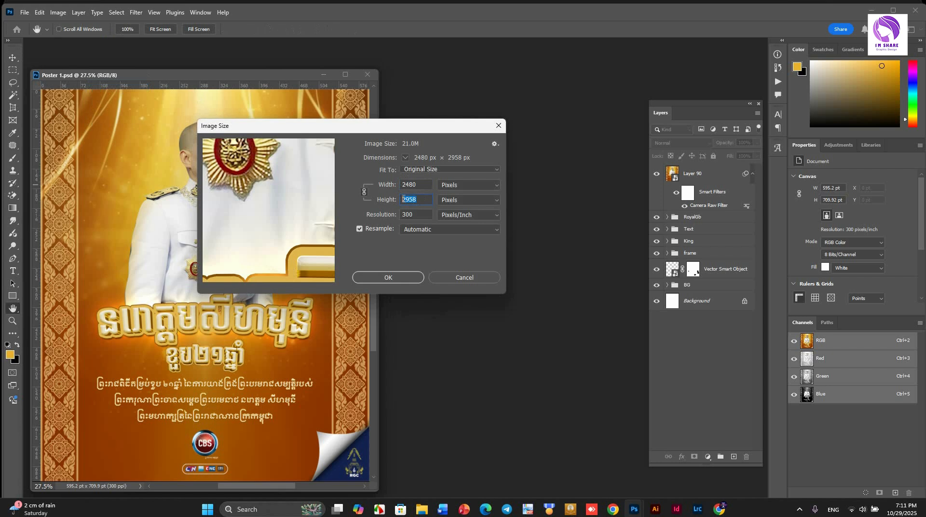
click(384, 277)
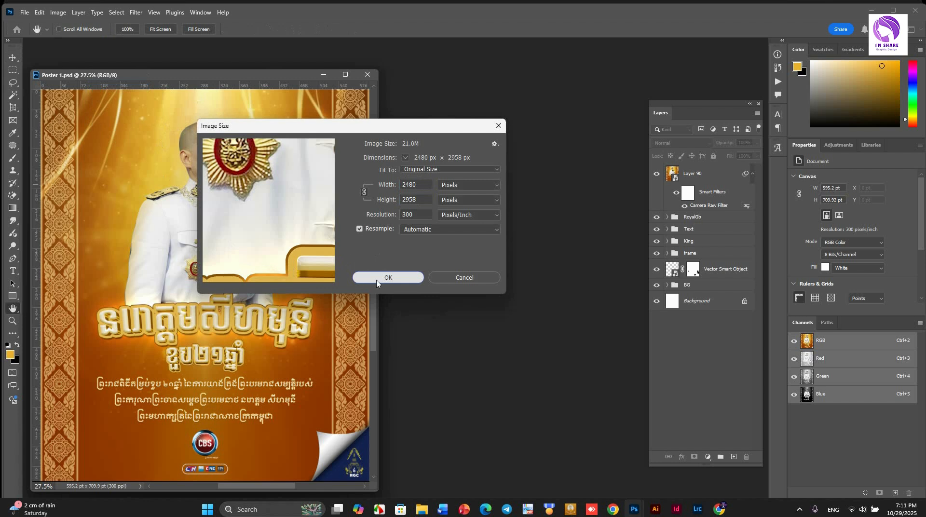
click(377, 279)
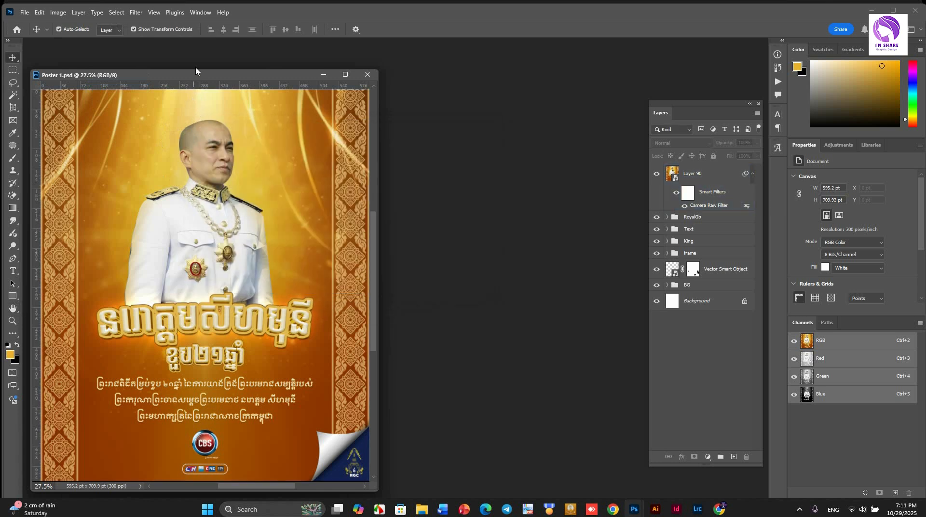
drag(202, 83, 222, 46)
Create a new 2480 x 2958 px, 300 ppi RGB document with a white background, named King Poster
click(24, 12)
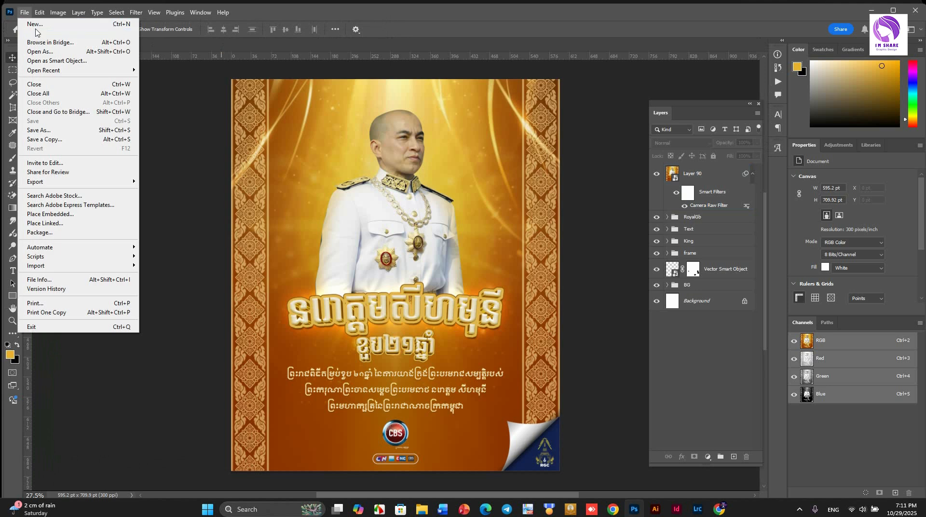
click(35, 24)
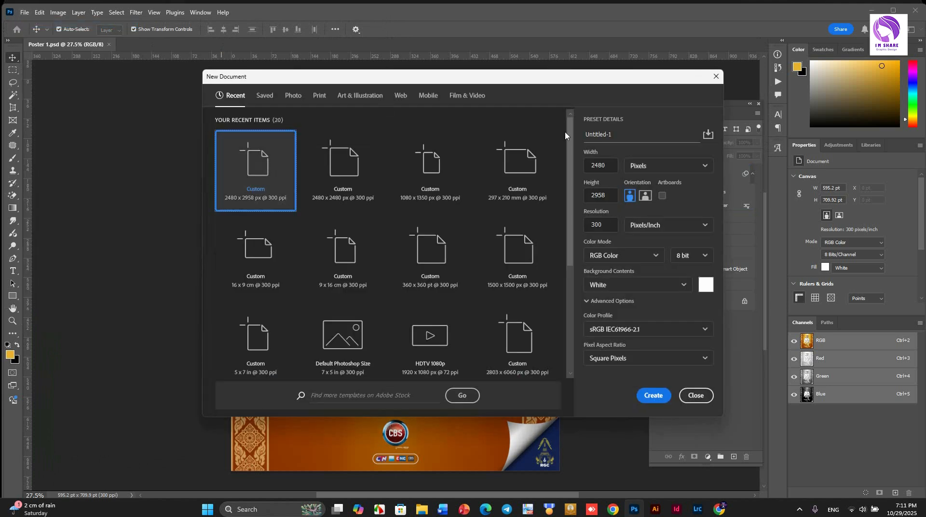
drag(619, 136, 573, 131)
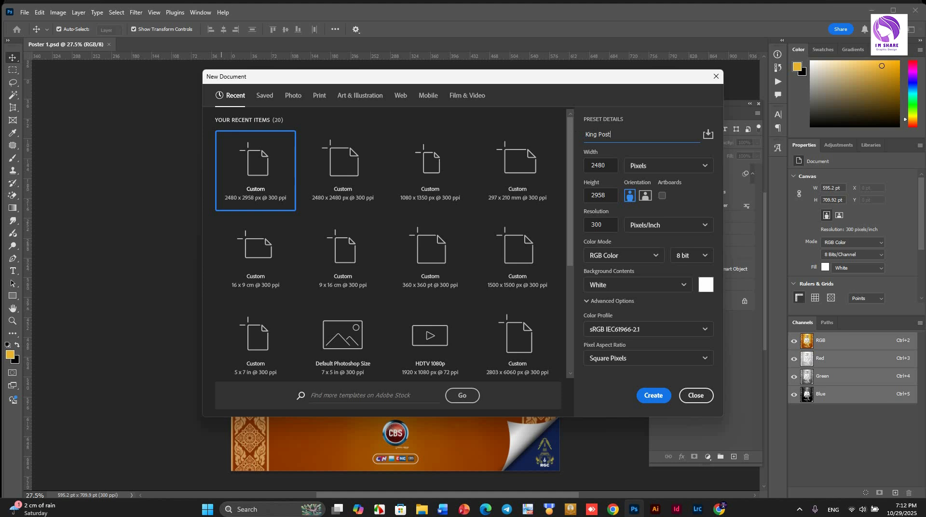
key(Return)
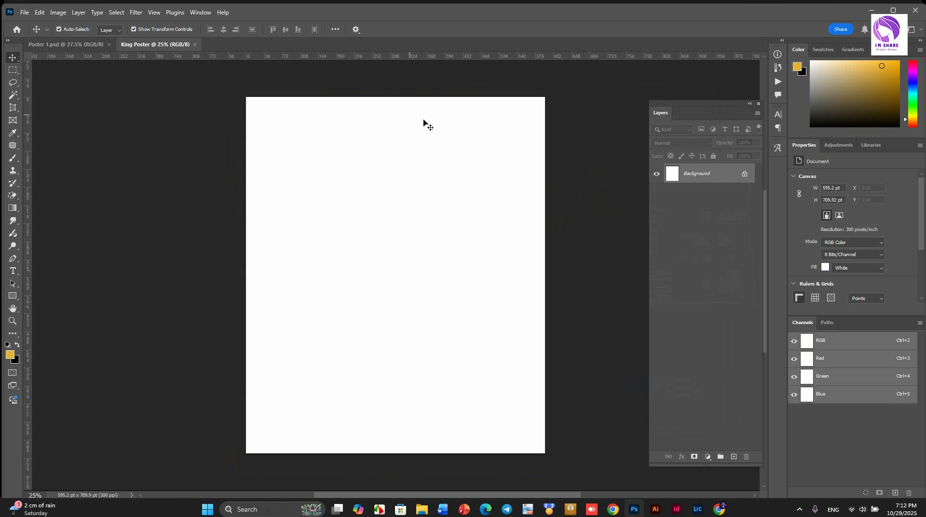
Place the download1 image from the project folder and scale it to about 84.6% so it covers the canvas width
click(422, 509)
drag(448, 147, 439, 314)
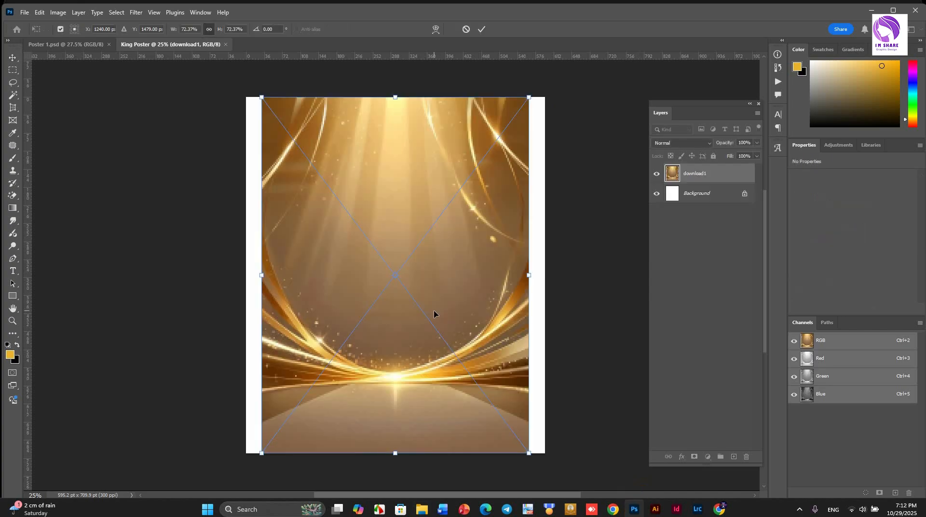
drag(393, 455, 395, 485)
scroll(385, 376, down, 2)
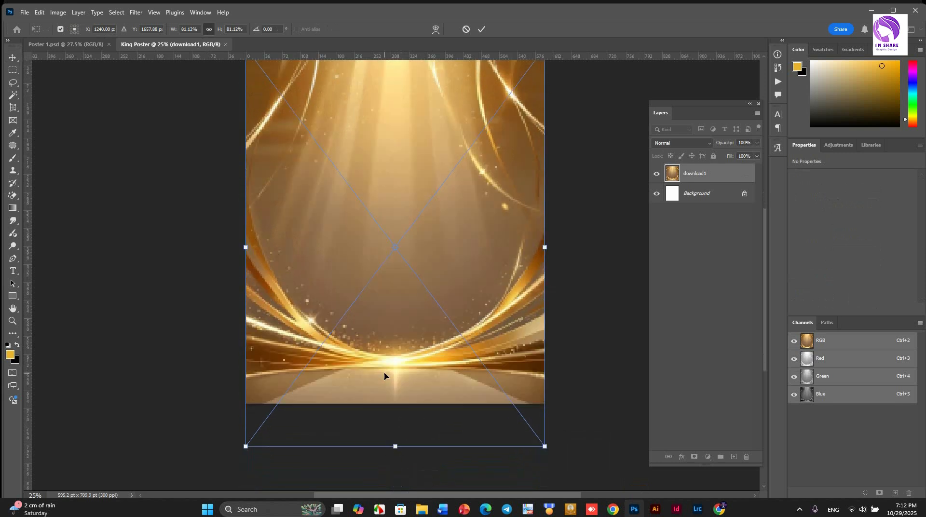
drag(397, 450, 403, 473)
scroll(379, 308, up, 2)
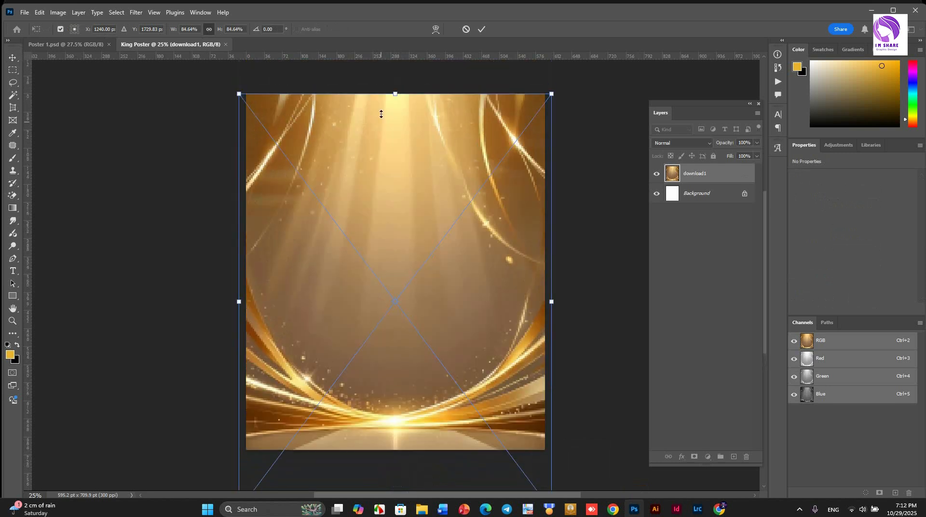
click(478, 30)
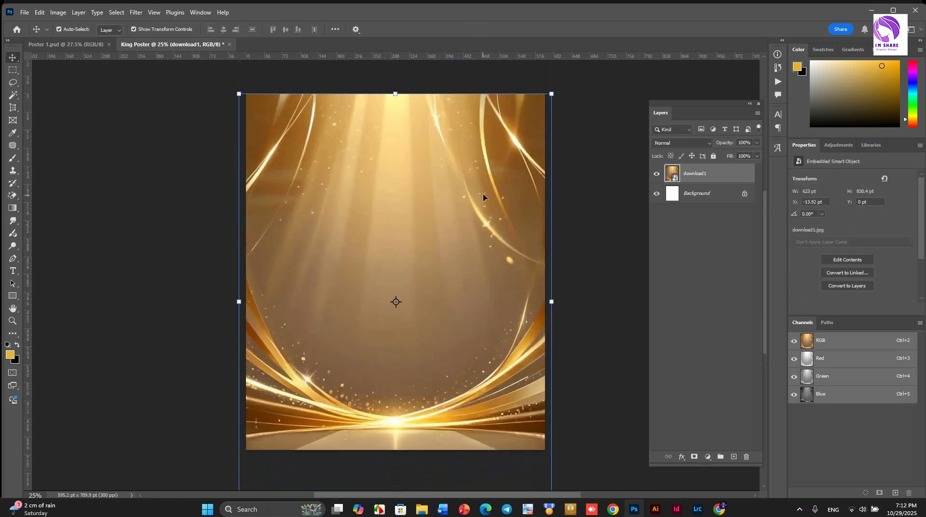
Place the Free Divine Golden Ray image, scale it to about 162% to cover the canvas, and move it down about 157 pt
click(422, 509)
drag(558, 138, 430, 288)
drag(302, 279, 239, 271)
drag(492, 272, 551, 282)
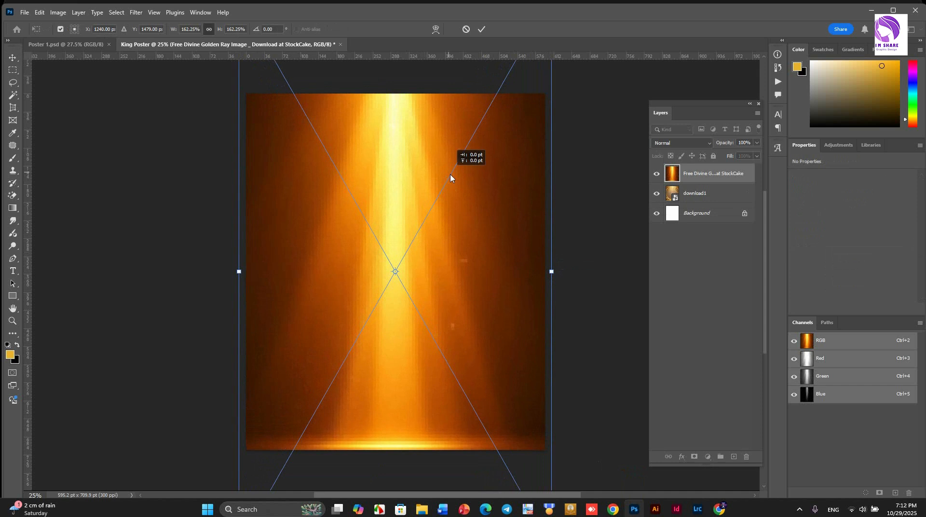
drag(450, 178, 446, 254)
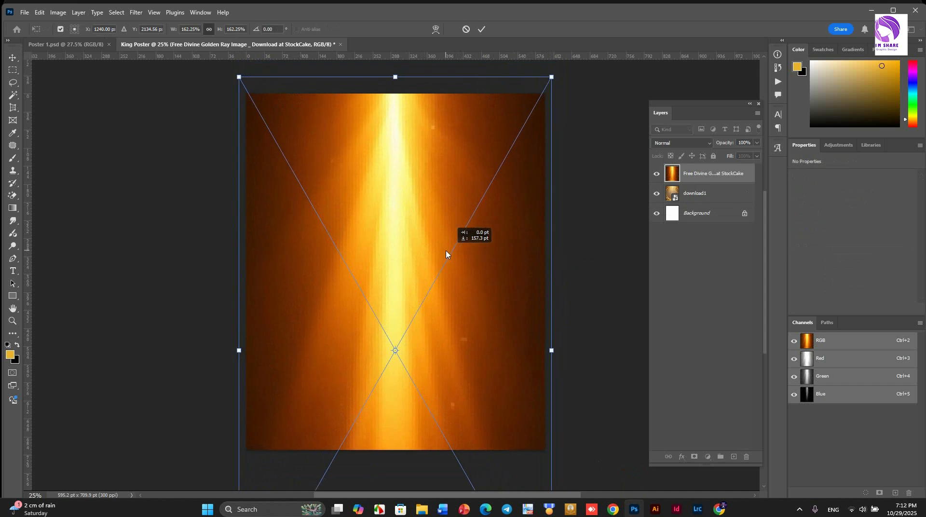
click(481, 29)
Set the golden ray layer's blend mode to Screen
click(694, 193)
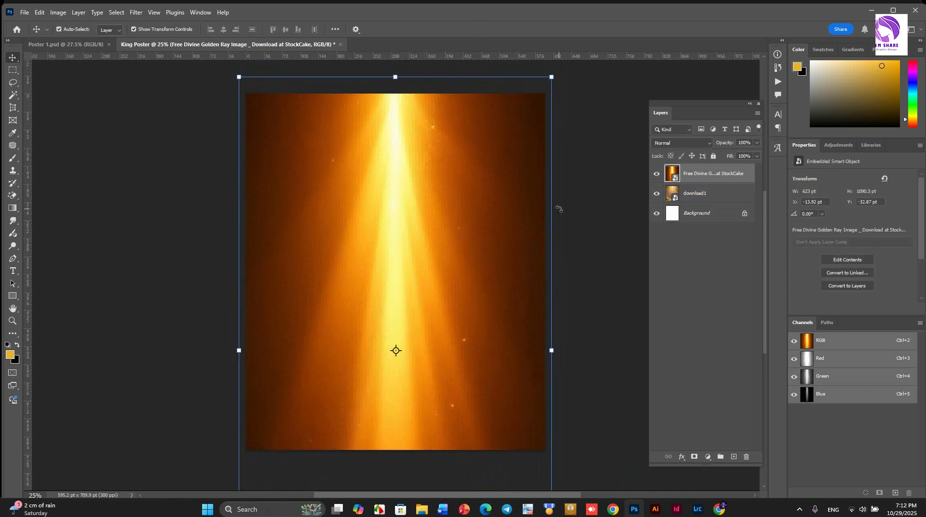
click(724, 199)
click(723, 177)
click(691, 143)
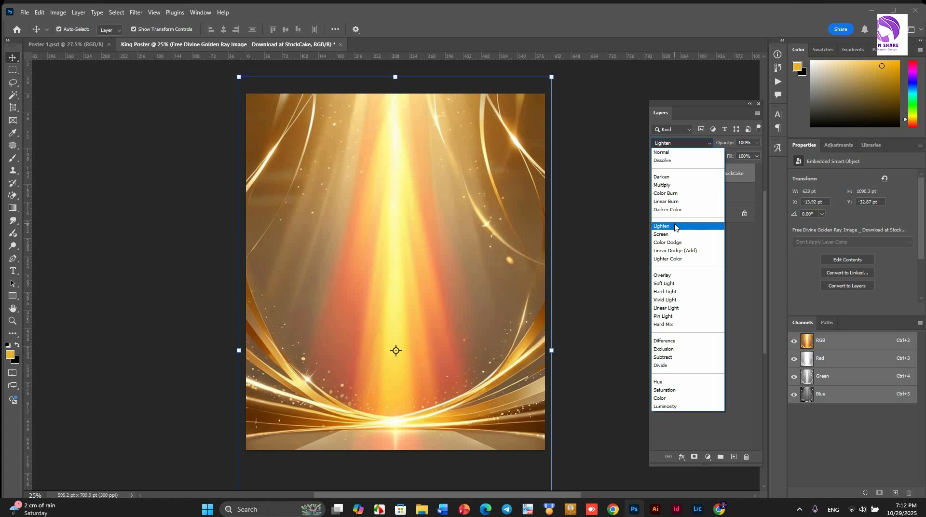
click(676, 234)
click(694, 194)
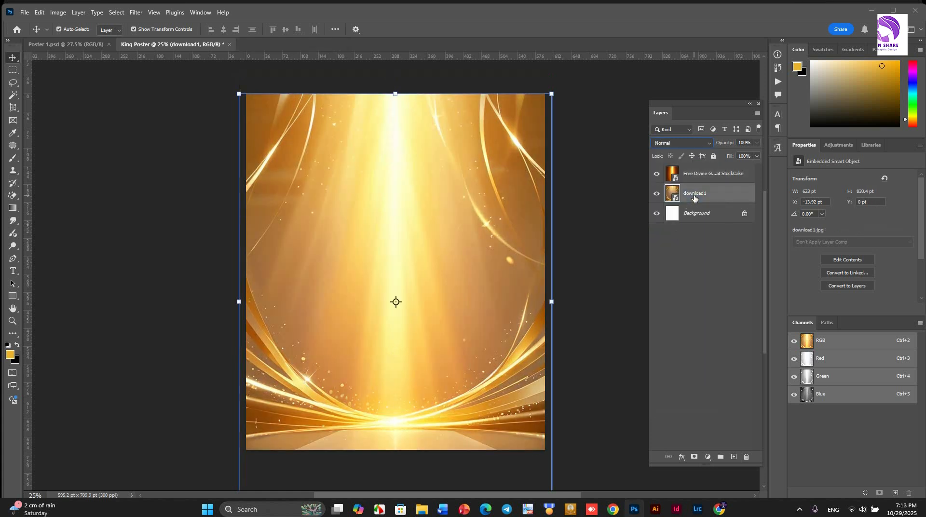
click(708, 457)
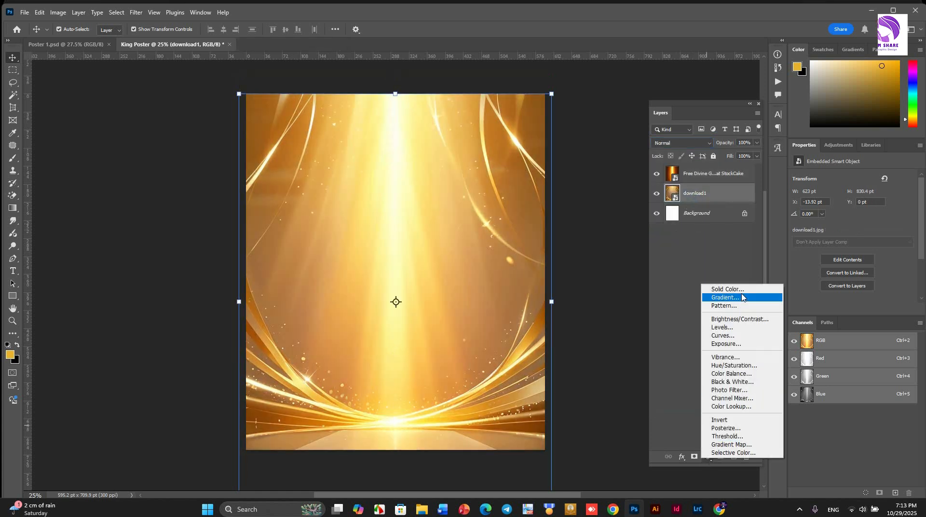
click(731, 288)
click(857, 237)
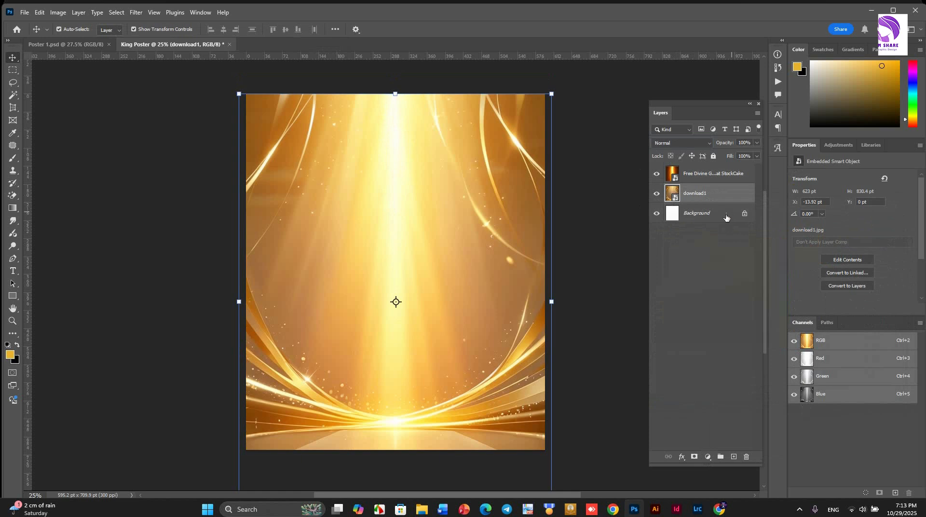
Add a Solid Color fill layer directly above Background, using the brown-orange sampled from the artwork's upper corner
click(725, 215)
click(707, 457)
click(730, 288)
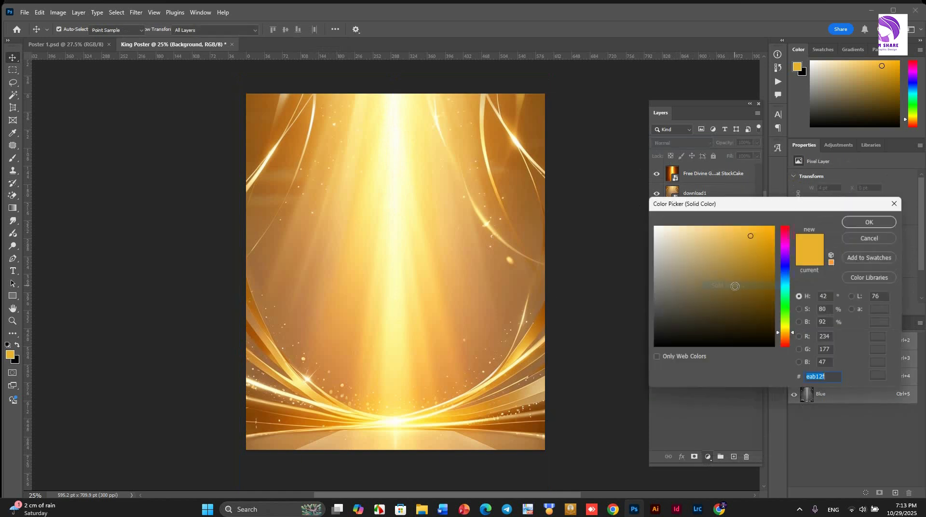
click(529, 131)
click(856, 222)
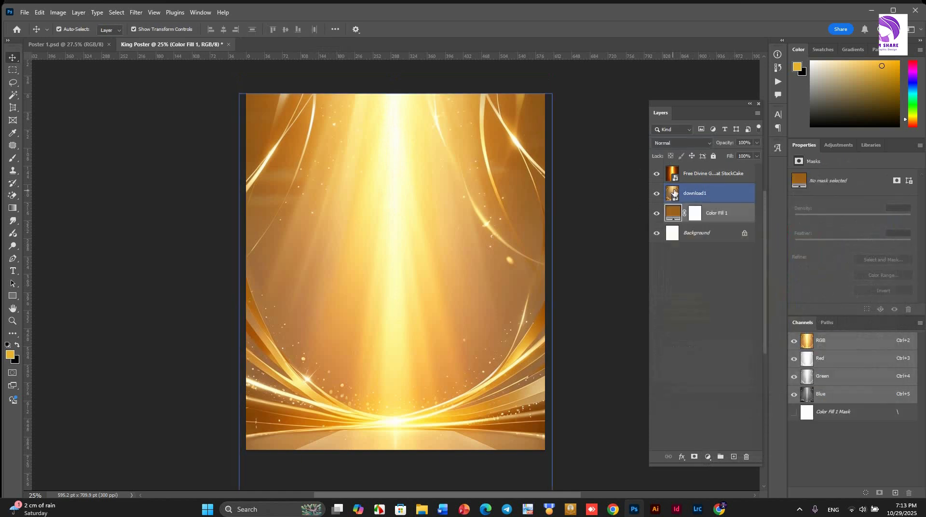
Apply a Gaussian Blur with a 3.0 pixel radius to the download1 layer
click(694, 192)
key(v)
click(136, 12)
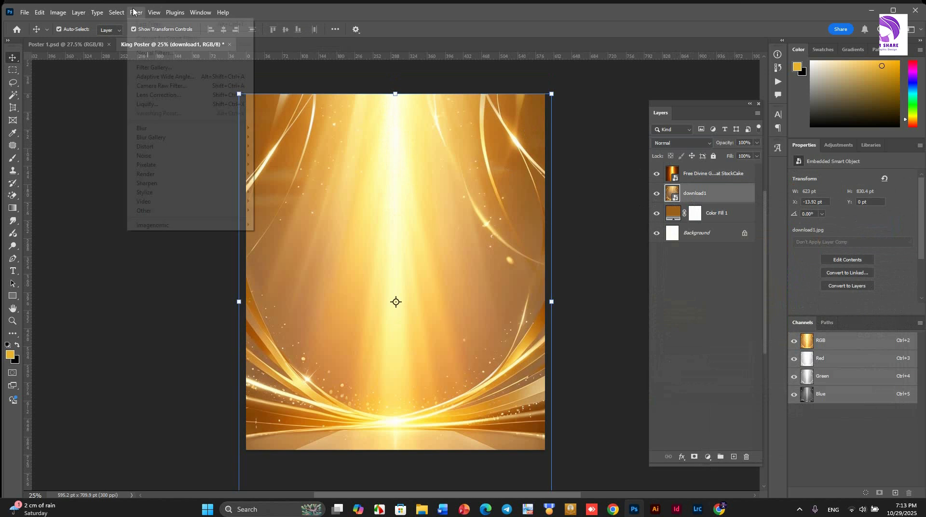
mouse_move(179, 129)
click(280, 164)
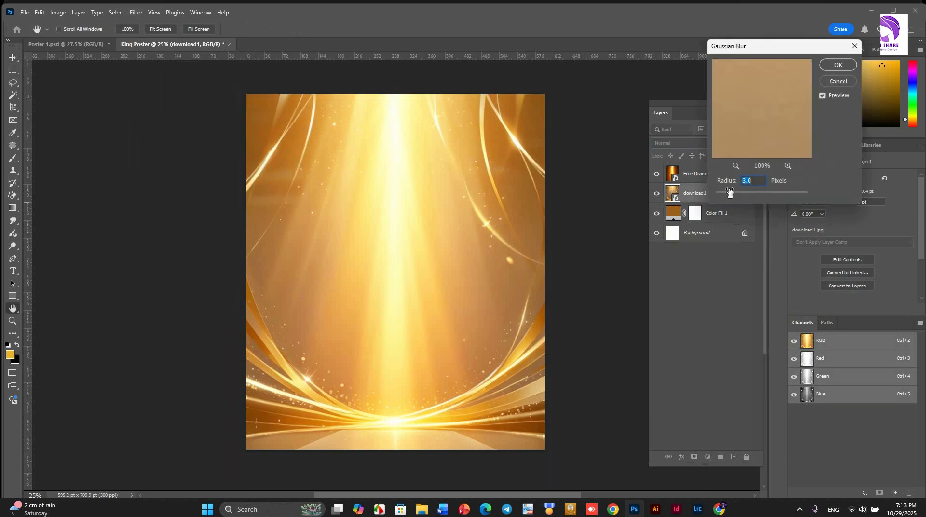
click(838, 64)
Apply a Gaussian Blur with a 3.0 pixel radius to the golden ray layer
click(714, 174)
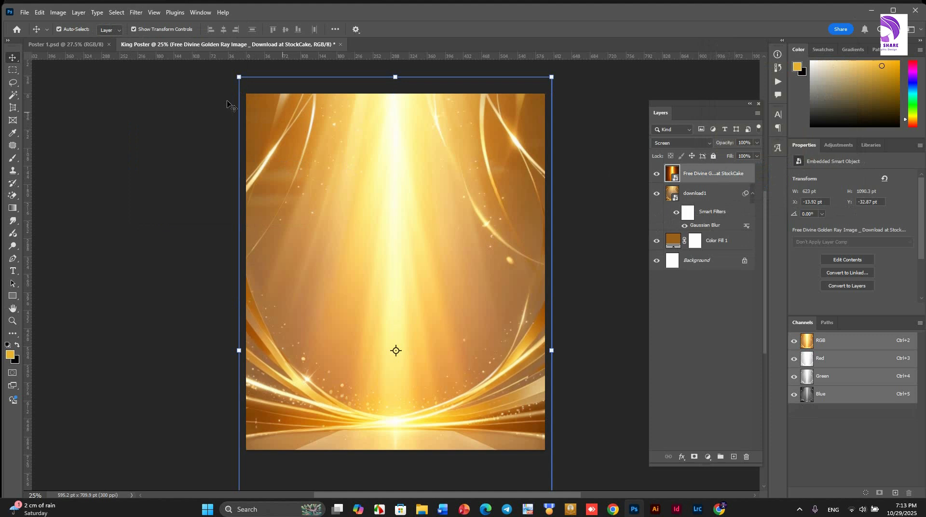
click(136, 12)
mouse_move(164, 128)
click(280, 164)
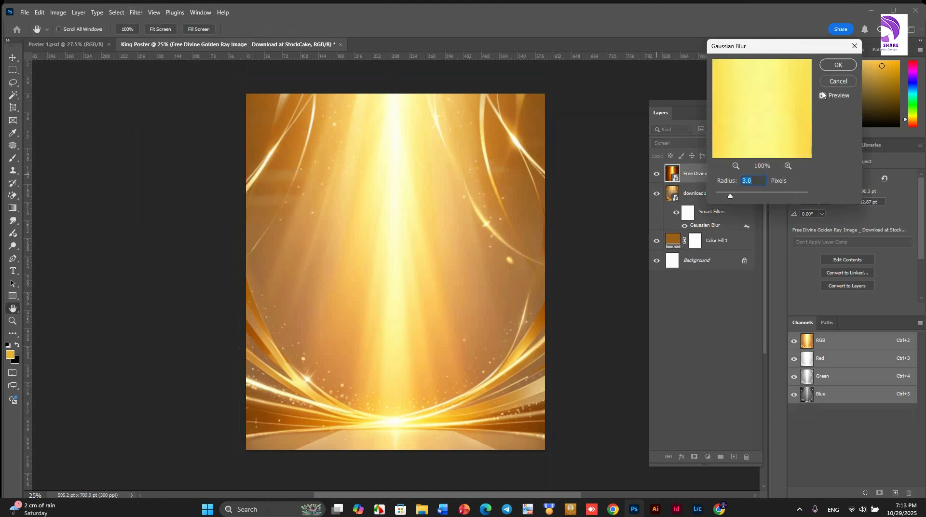
click(838, 64)
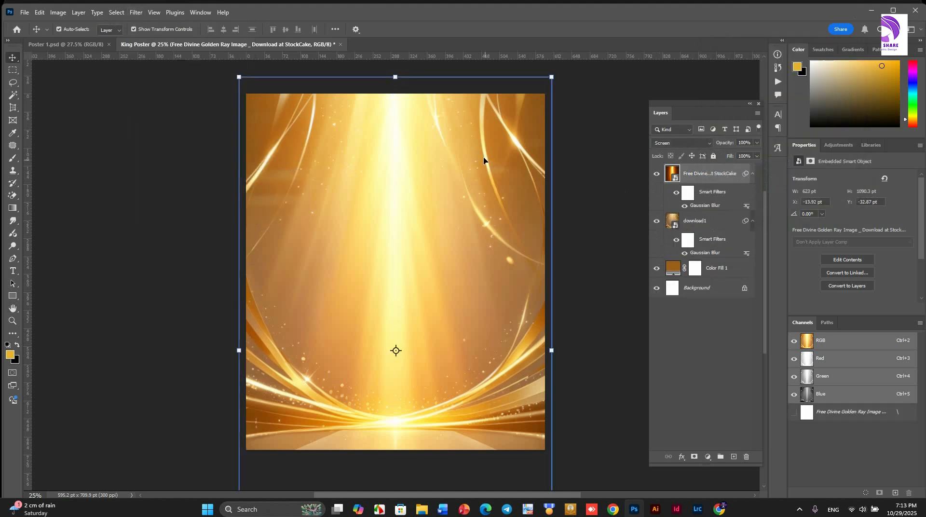
Add a layer mask to download1 and choose the black-to-white Basics preset for the Gradient tool
click(705, 226)
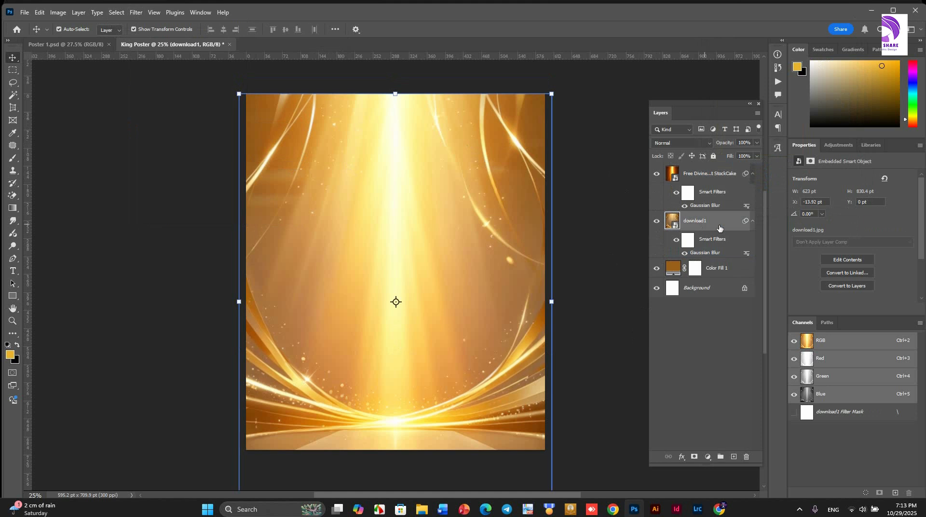
click(696, 457)
click(13, 210)
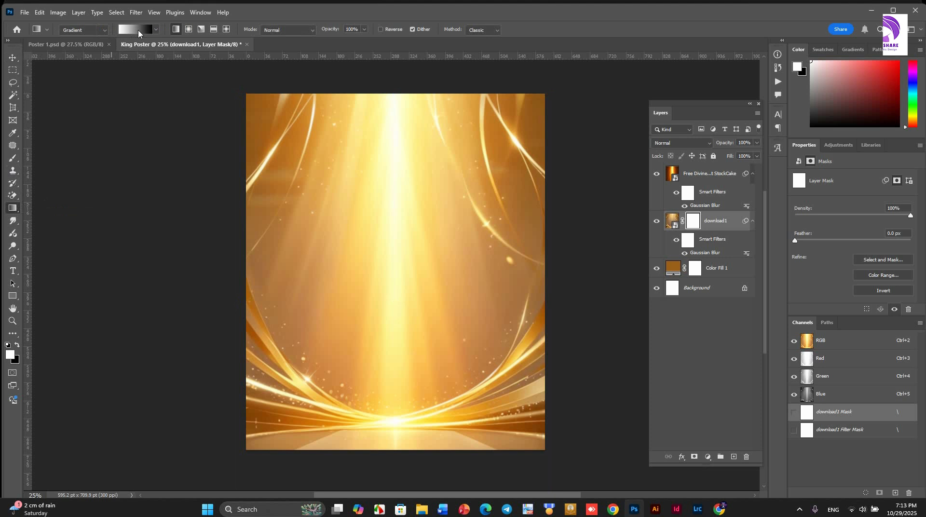
click(138, 31)
click(27, 47)
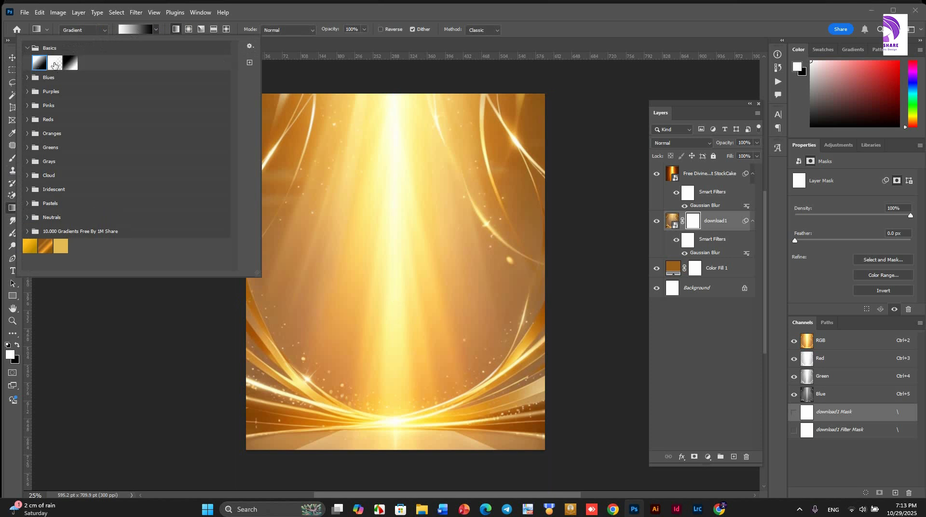
click(71, 63)
click(399, 78)
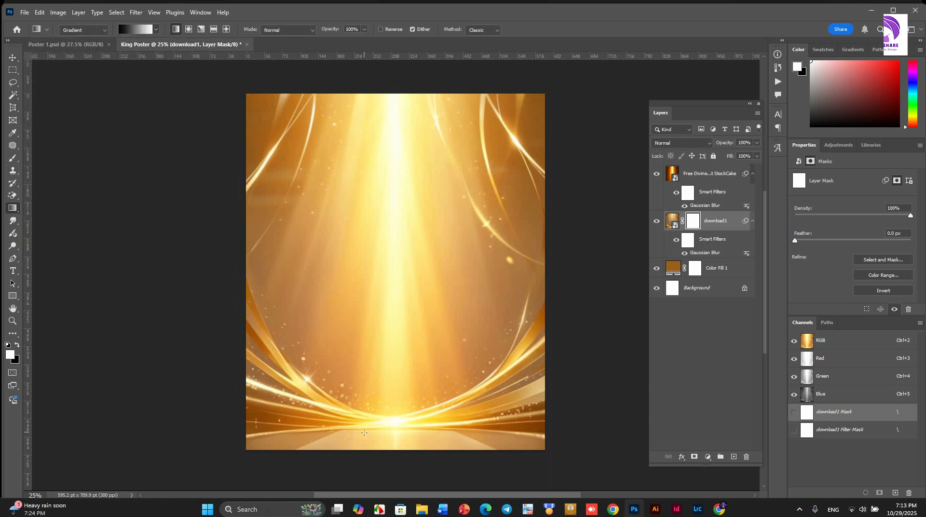
Draw a vertical black-to-white gradient on the download1 mask, scaled to about 52%, fading out the image's lower part
drag(398, 462, 392, 186)
drag(396, 461, 394, 344)
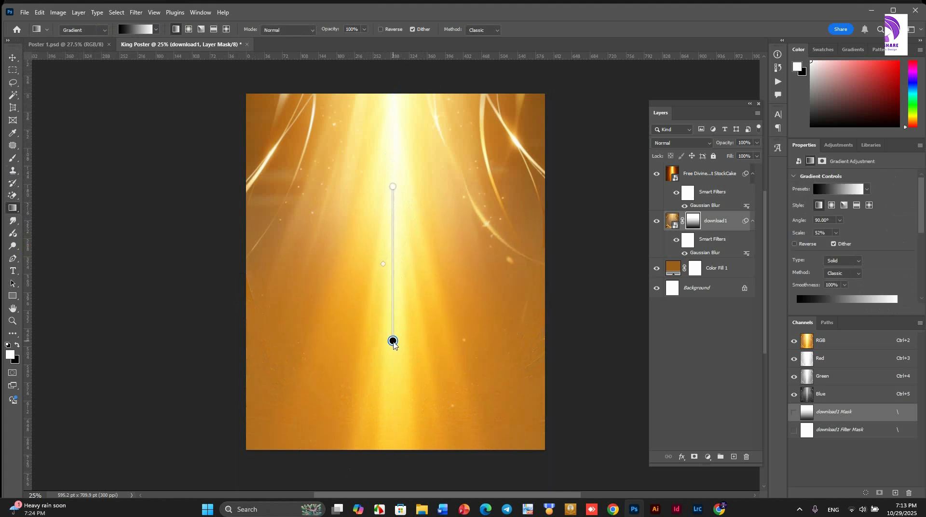
key(v)
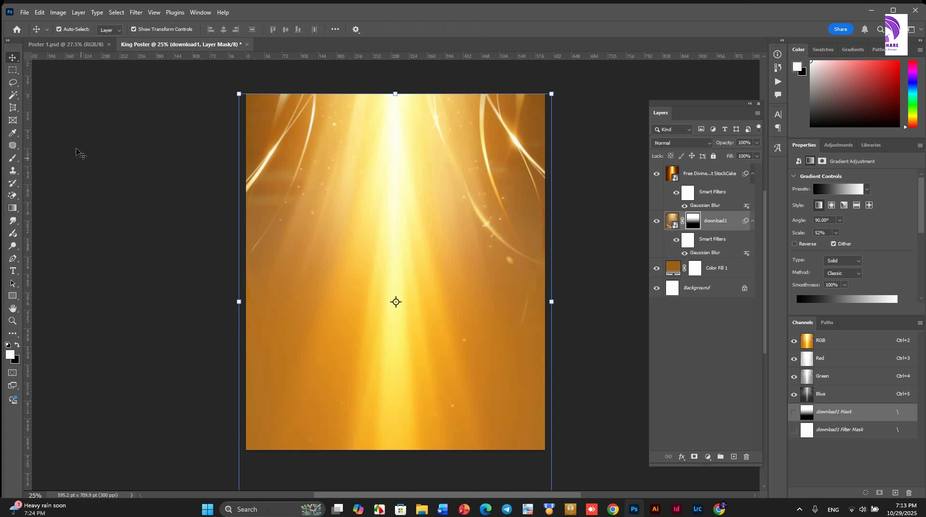
Place the light image from the source folder at the poster's top edge and set its blend mode to Soft Light
mouse_move(422, 509)
click(416, 466)
click(129, 269)
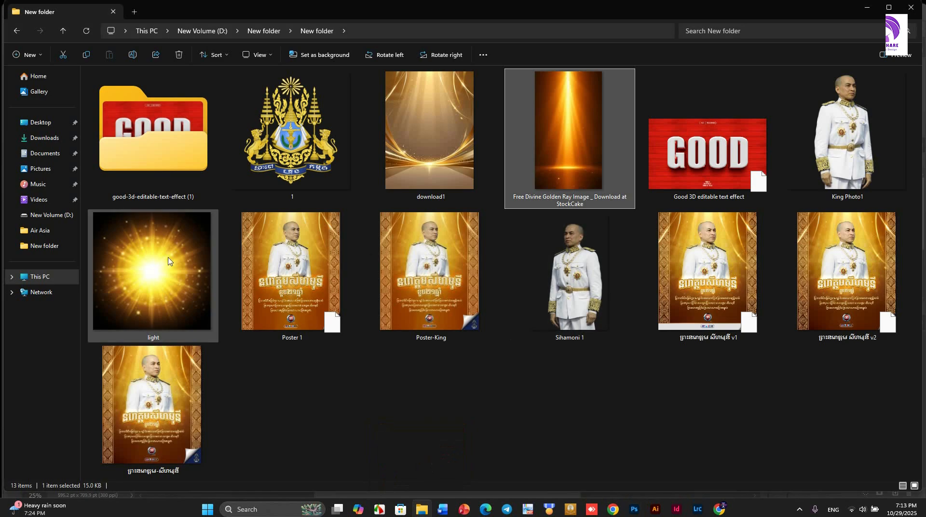
drag(158, 268, 396, 340)
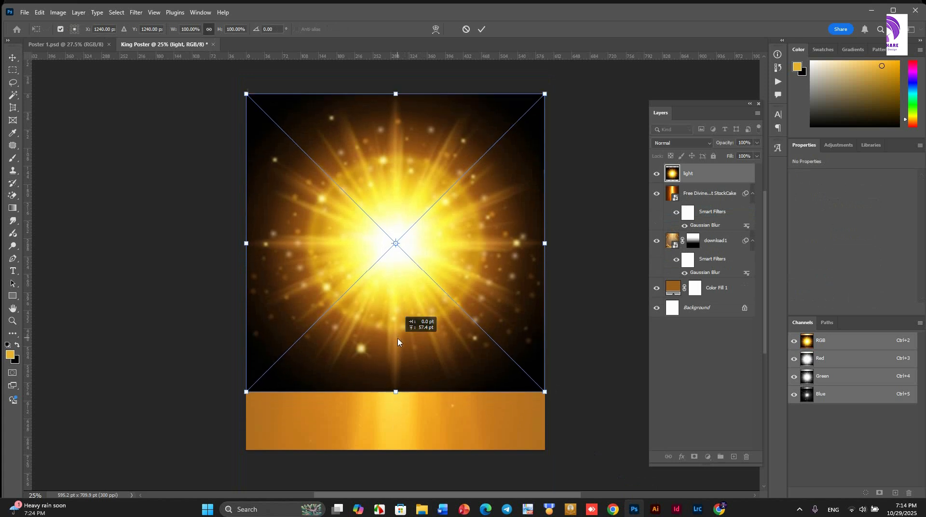
click(483, 30)
click(685, 143)
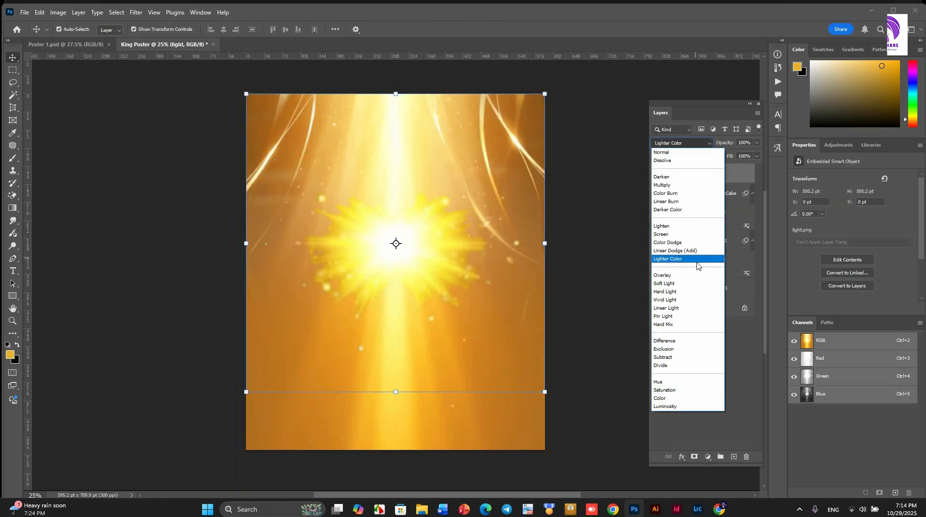
click(686, 284)
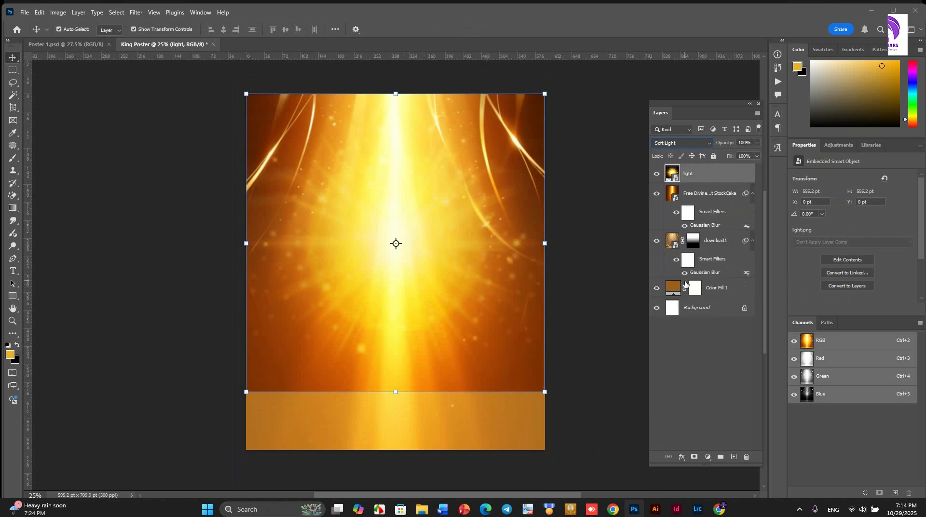
Add a mask to the light layer and draw a vertical gradient with the first Basics preset, fading out its lower part
key(g)
click(694, 456)
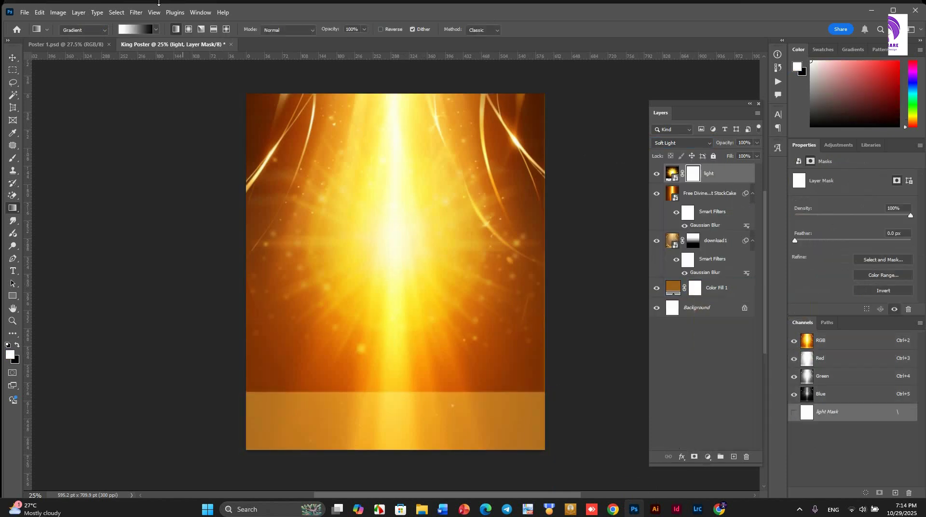
click(133, 30)
click(68, 67)
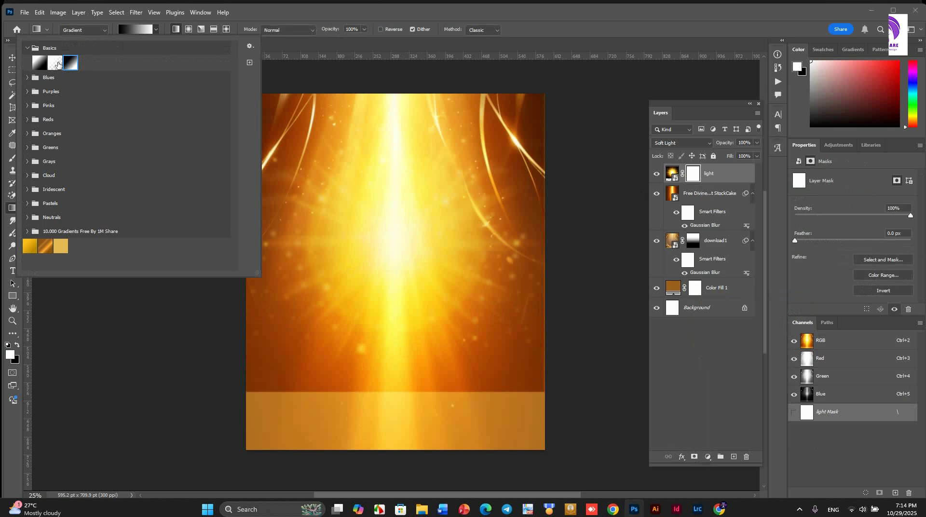
click(37, 62)
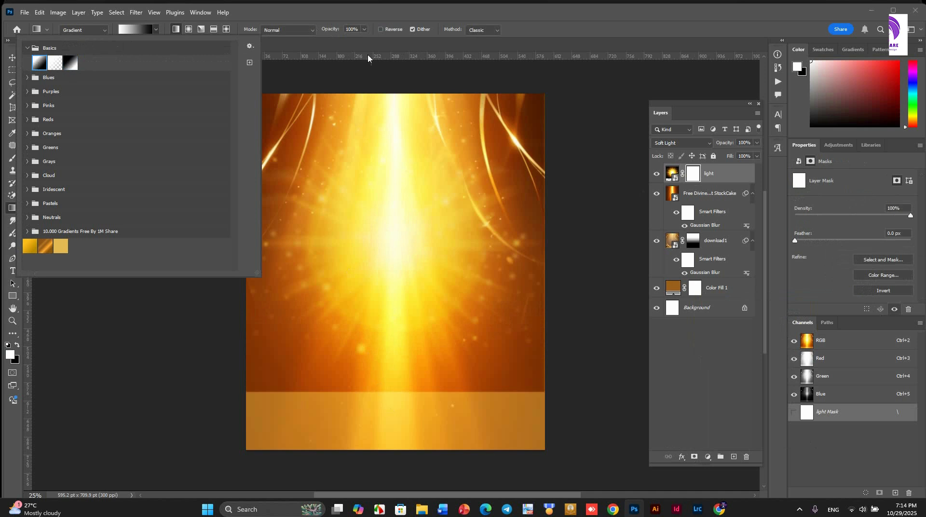
drag(401, 87, 403, 409)
click(12, 57)
click(109, 211)
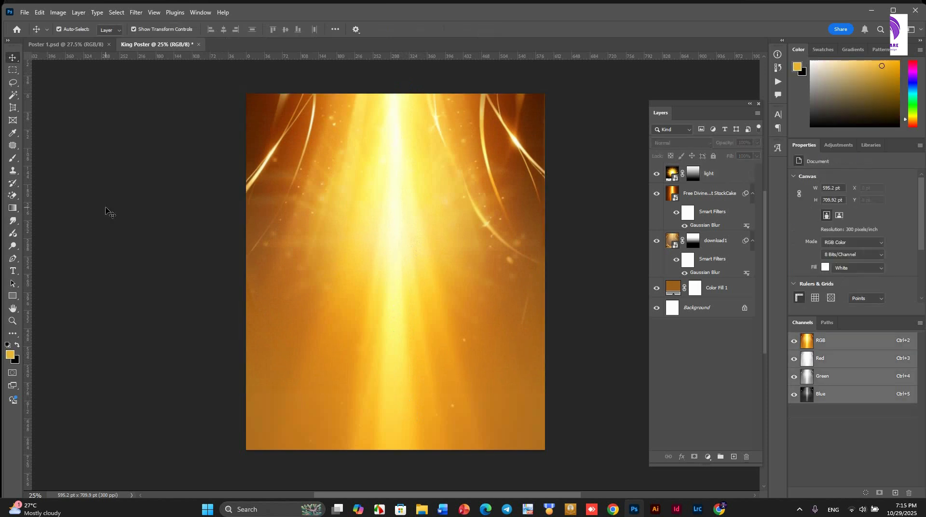
Place the royal emblem image 1 from the source folder, scaled to about 10.1%, against the poster's top edge
click(422, 509)
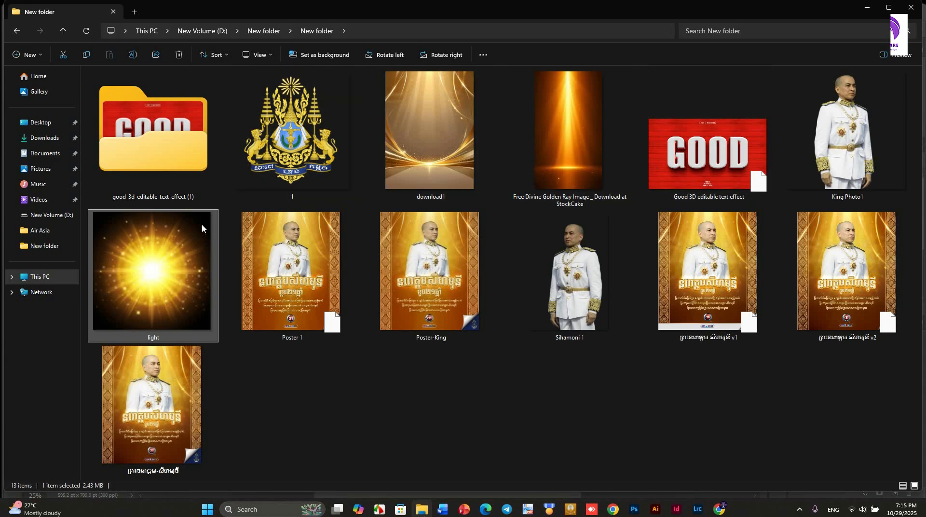
drag(265, 166, 442, 356)
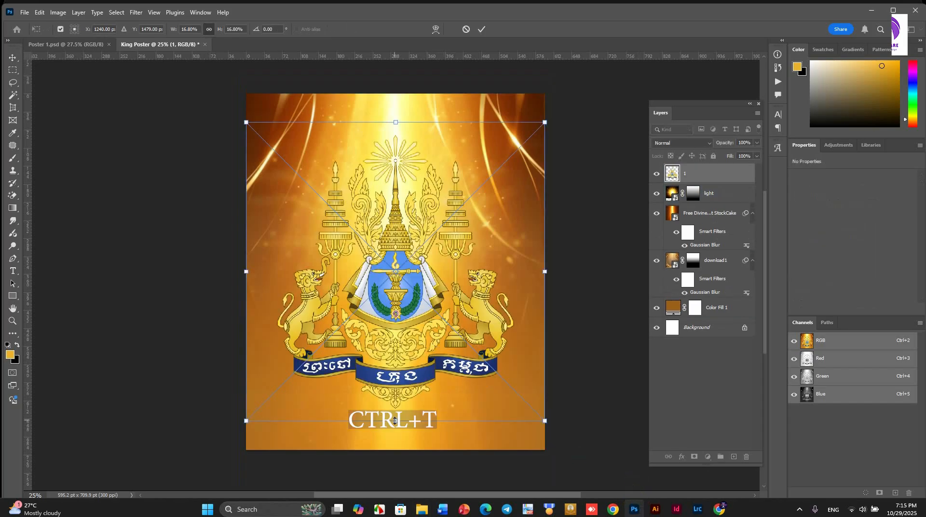
drag(394, 421, 395, 301)
drag(409, 261, 408, 235)
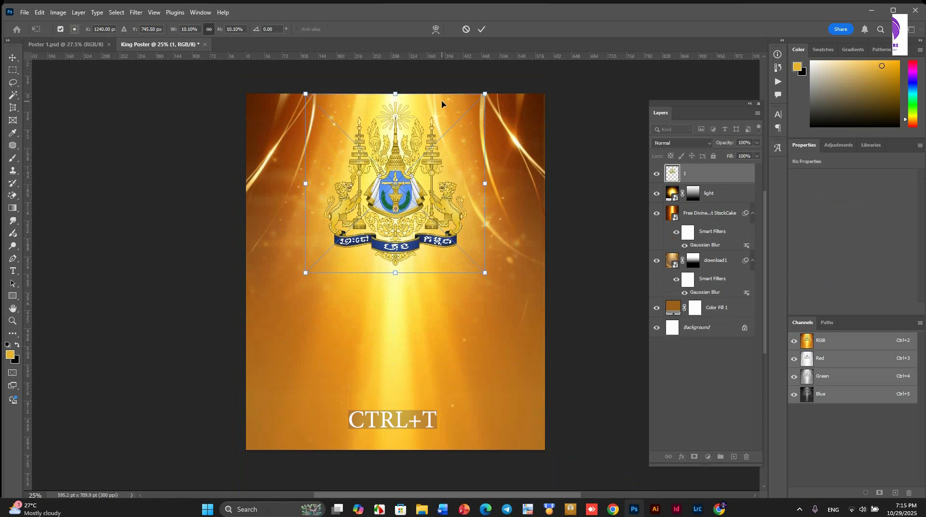
click(484, 29)
Centre the emblem horizontally on the canvas and blend it with Soft Light at 58% opacity
key(ctrl+a)
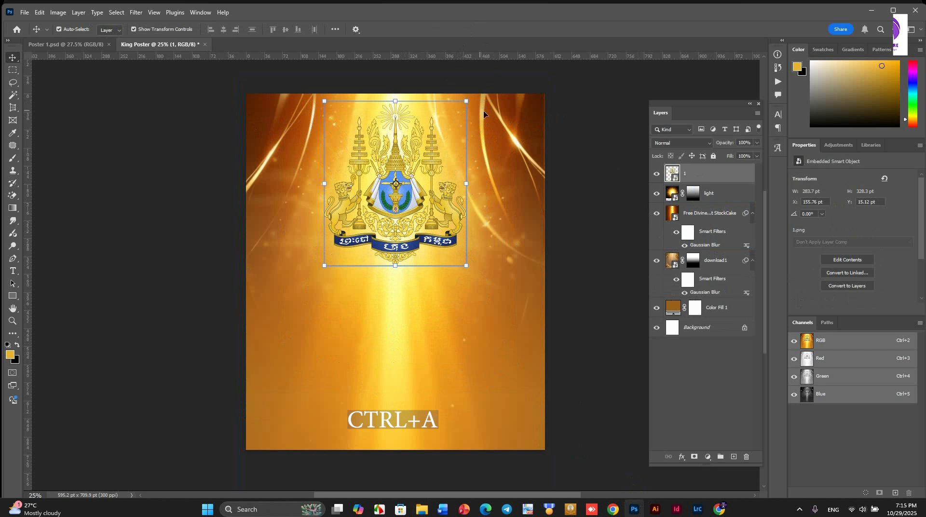
key(ctrl+a)
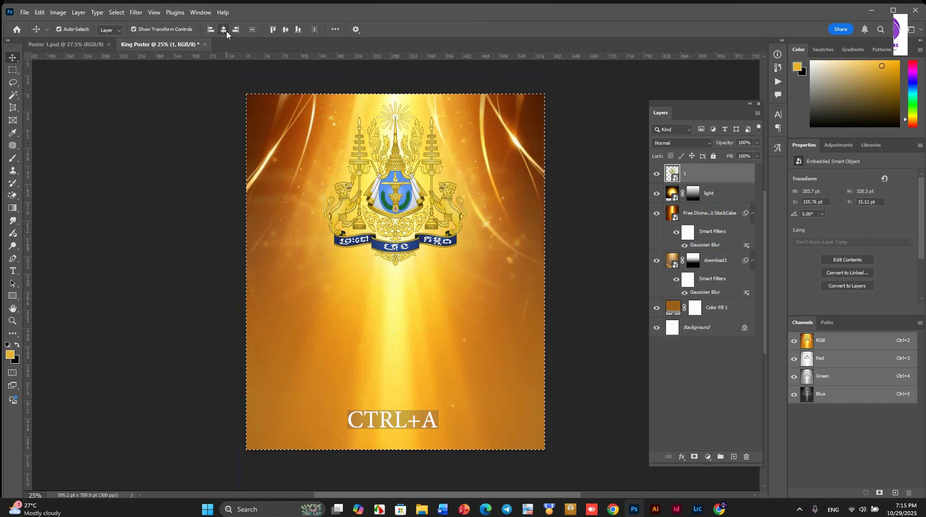
key(ctrl+d)
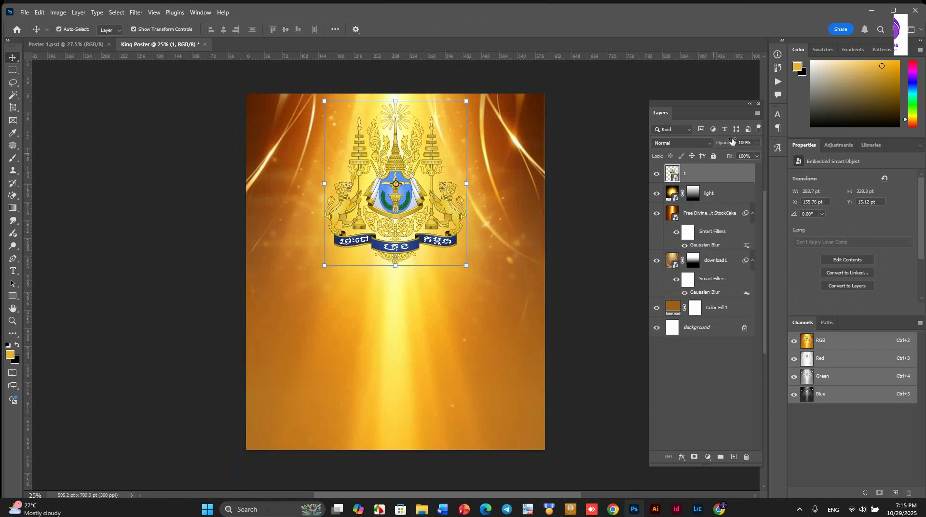
click(681, 143)
click(675, 281)
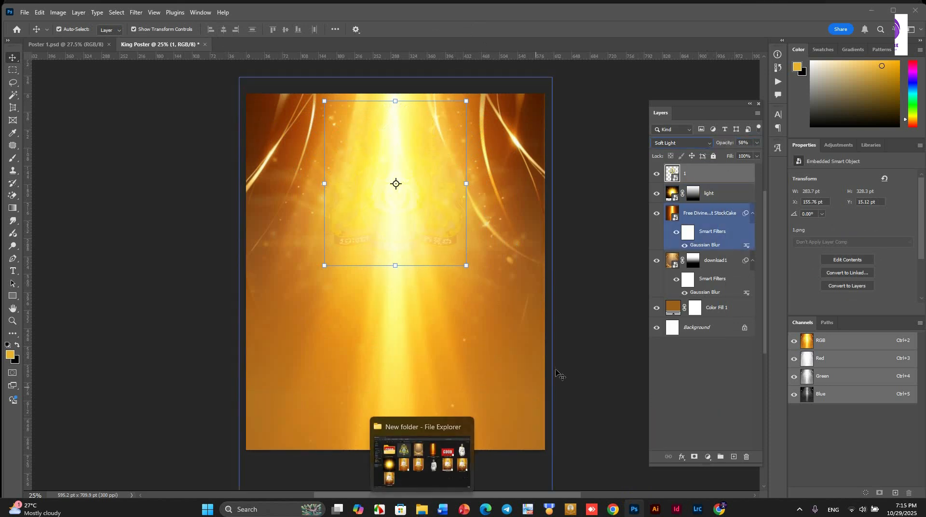
Copy the Layer 16 copy ornamental border from Poster 1.psd into King Poster and align it with the poster's right and top edges
click(715, 259)
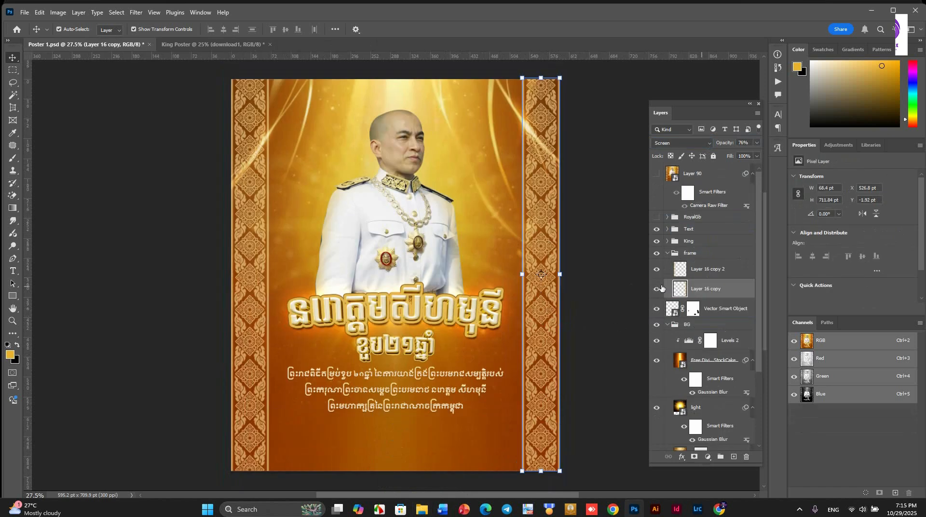
click(656, 289)
click(656, 289)
drag(718, 288, 530, 318)
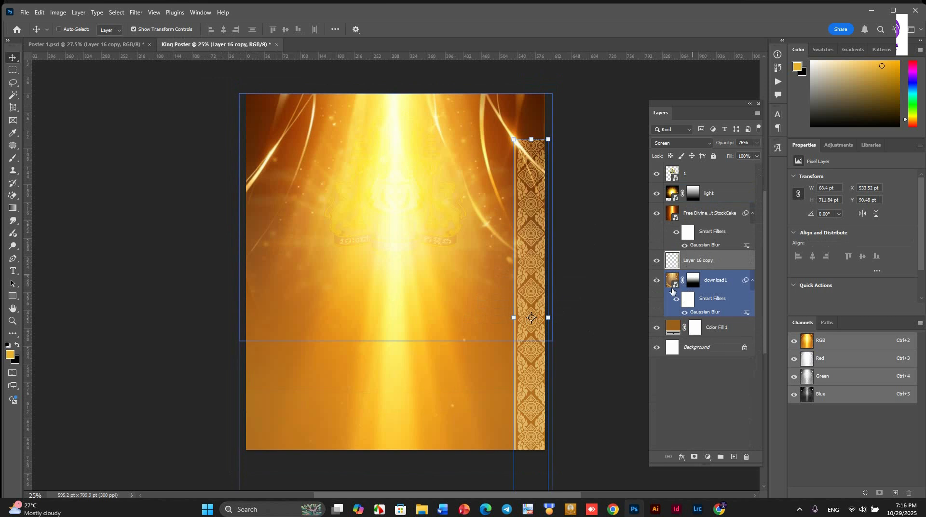
key(ctrl+t)
drag(532, 328, 525, 289)
key(Return)
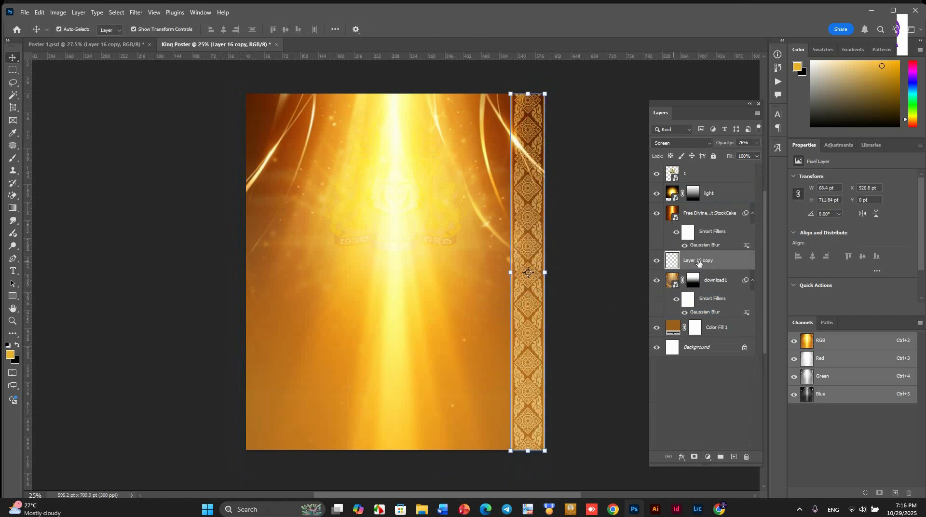
Duplicate the ornamental border strip and move the copy straight across to the poster's left edge
drag(707, 265, 733, 456)
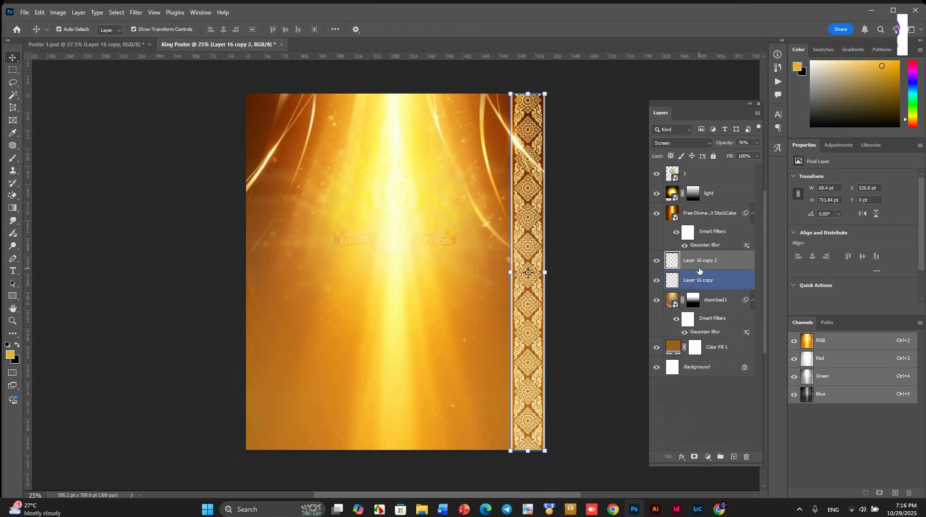
drag(529, 300, 268, 294)
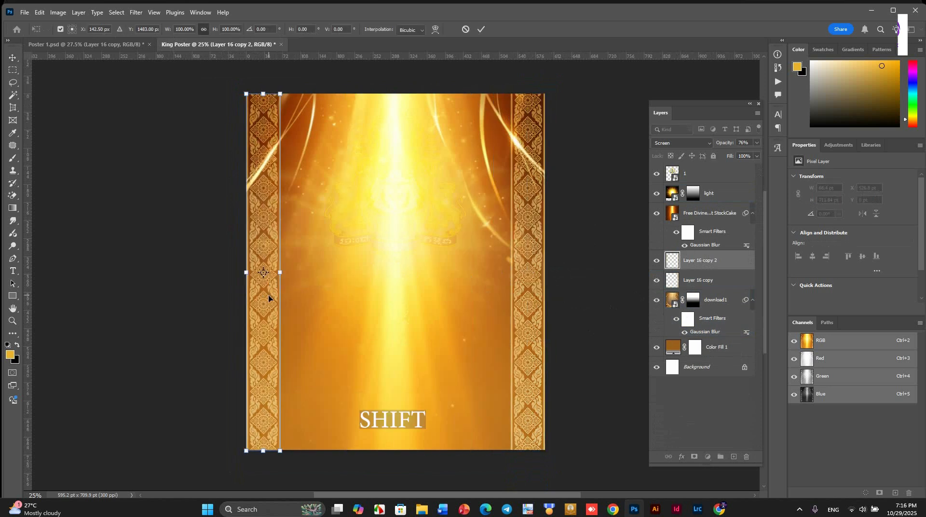
click(482, 29)
Add a Hue/Saturation adjustment layer above download1 and clip it to that layer
click(657, 300)
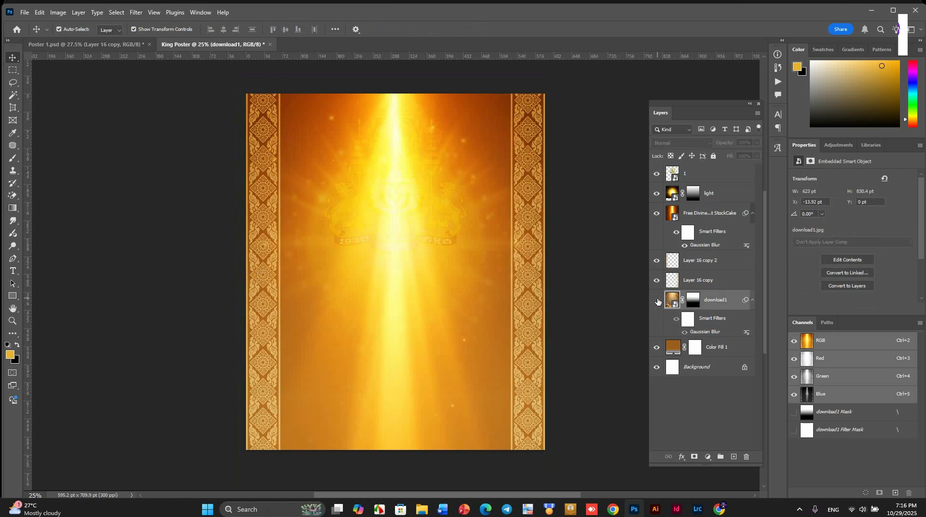
click(657, 301)
click(656, 300)
click(657, 300)
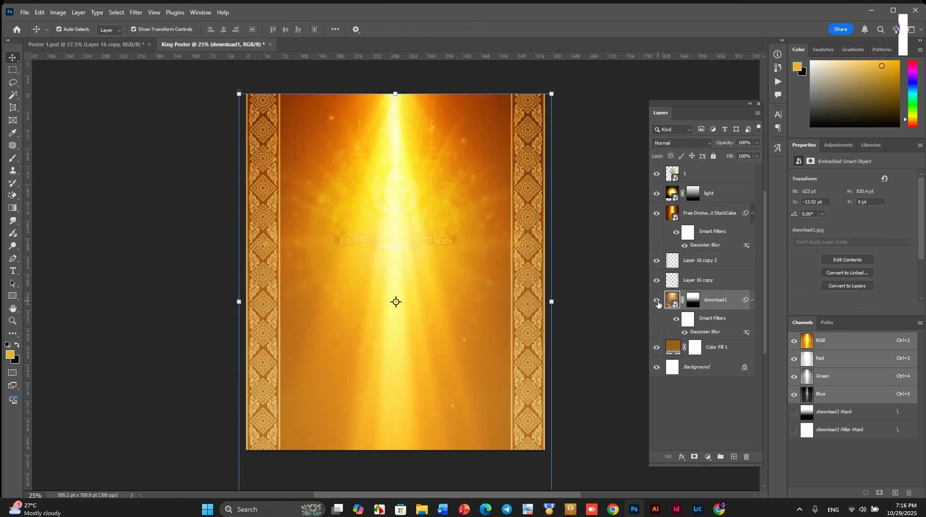
click(707, 456)
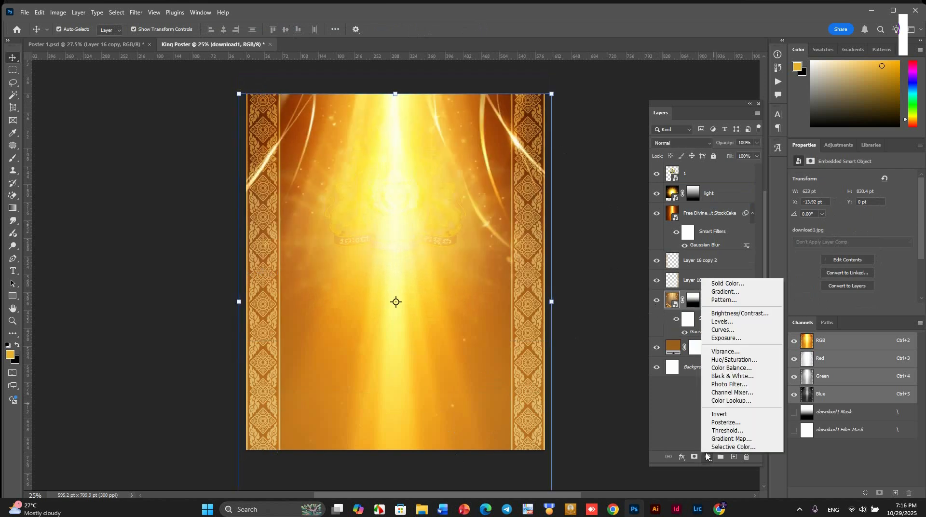
click(726, 360)
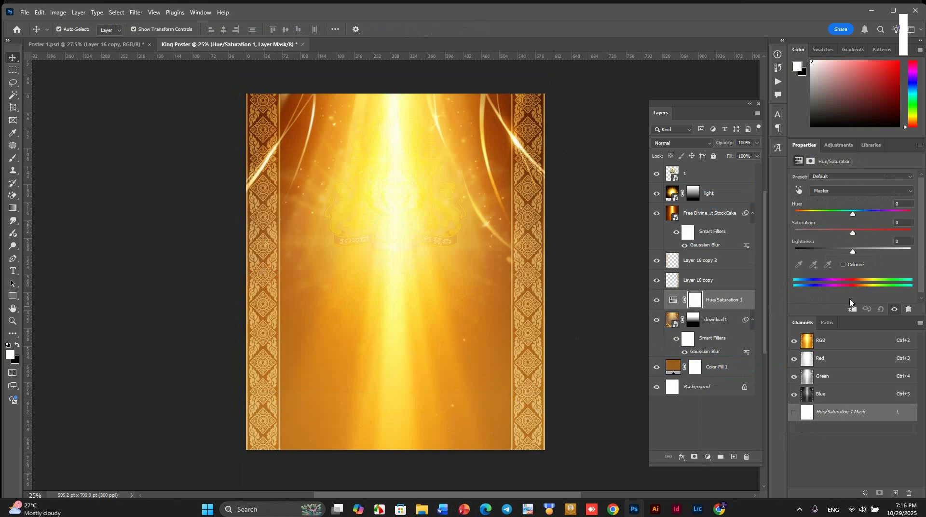
click(852, 310)
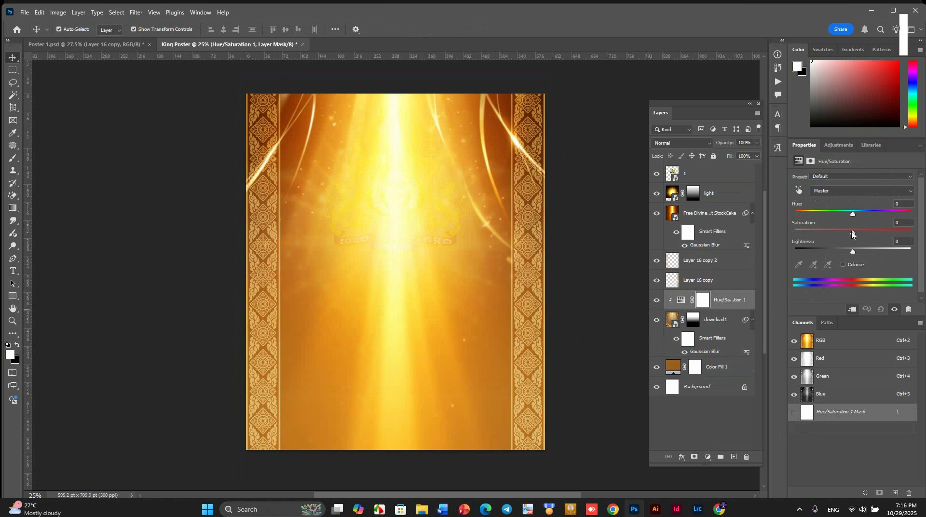
Release the Hue/Saturation adjustment's clipping and set Hue to -2, Saturation to -15 and Lightness to -2
mouse_move(852, 217)
mouse_down()
mouse_move(820, 216)
mouse_move(863, 216)
mouse_up()
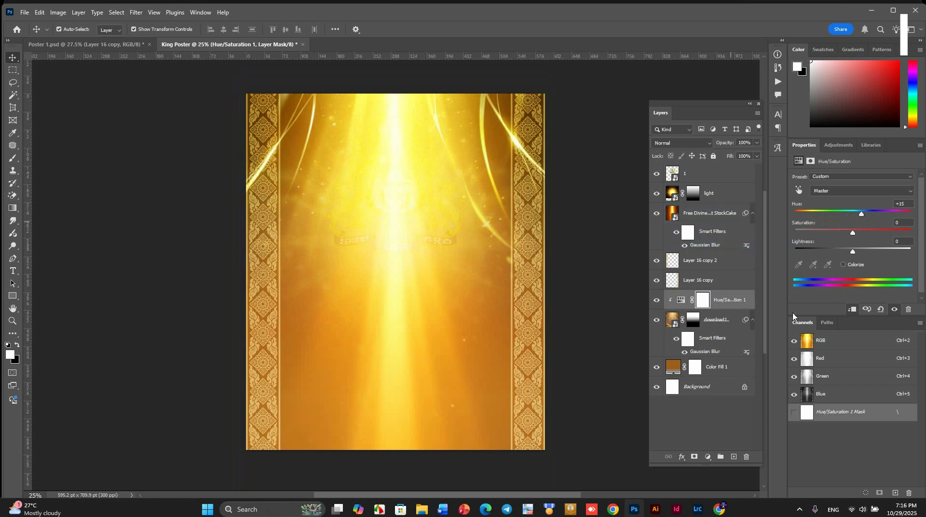
click(853, 310)
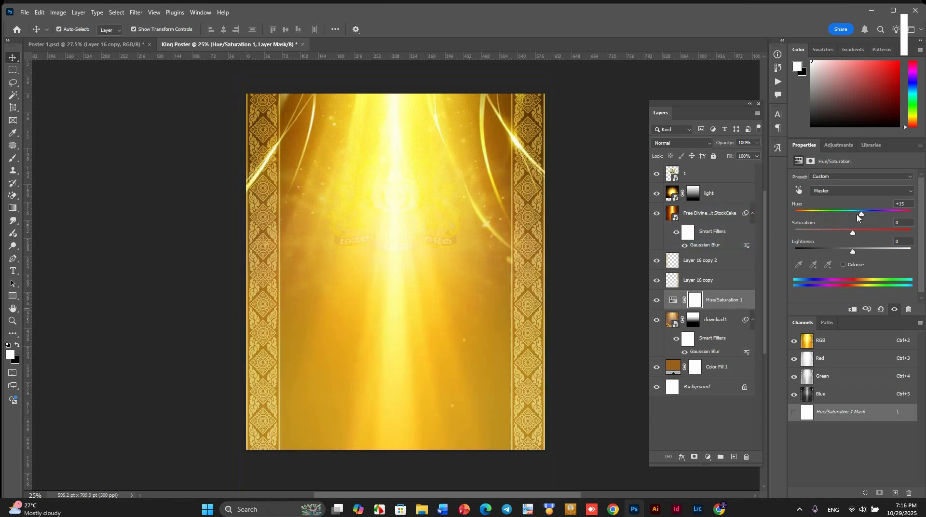
drag(856, 214, 851, 215)
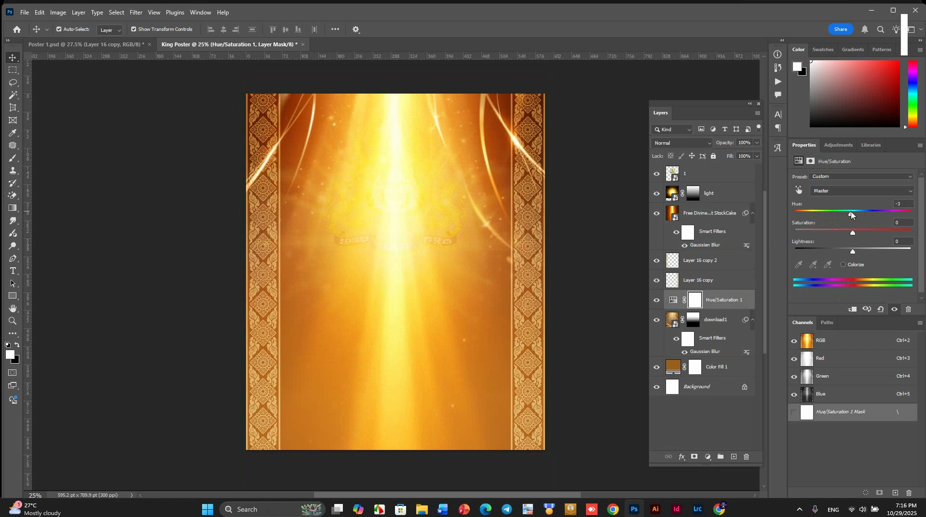
drag(874, 232, 853, 251)
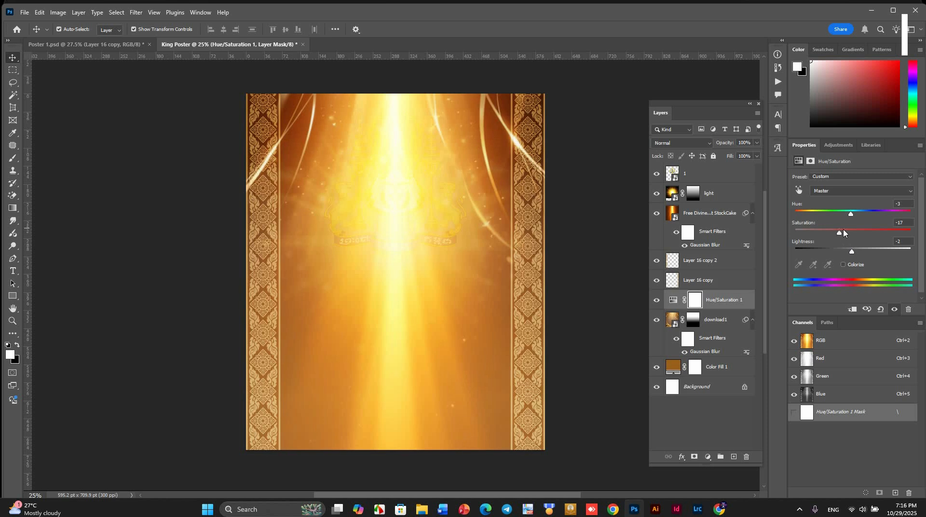
drag(850, 215, 852, 218)
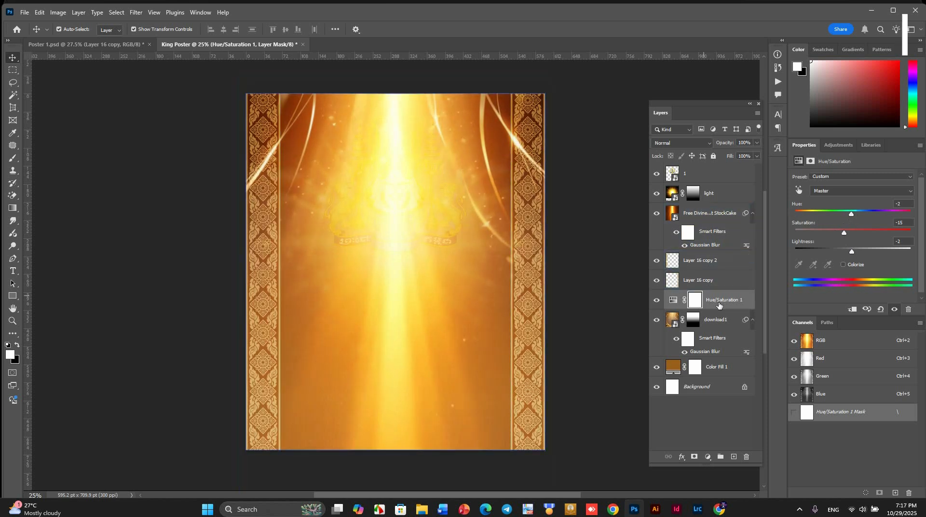
Recolor the Color Fill 1 layer with a reddish brown sampled from the poster's upper part beside the right border
click(657, 320)
click(658, 320)
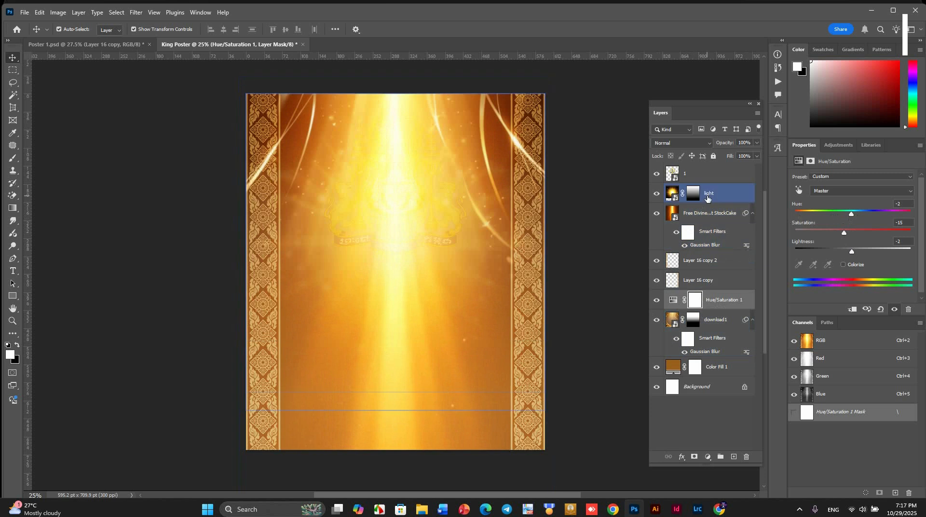
double_click(672, 369)
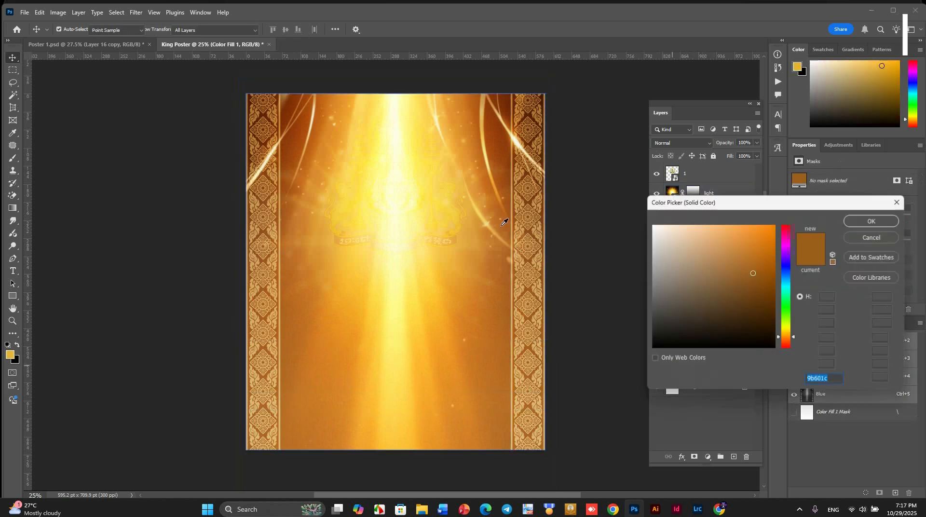
click(506, 159)
click(871, 220)
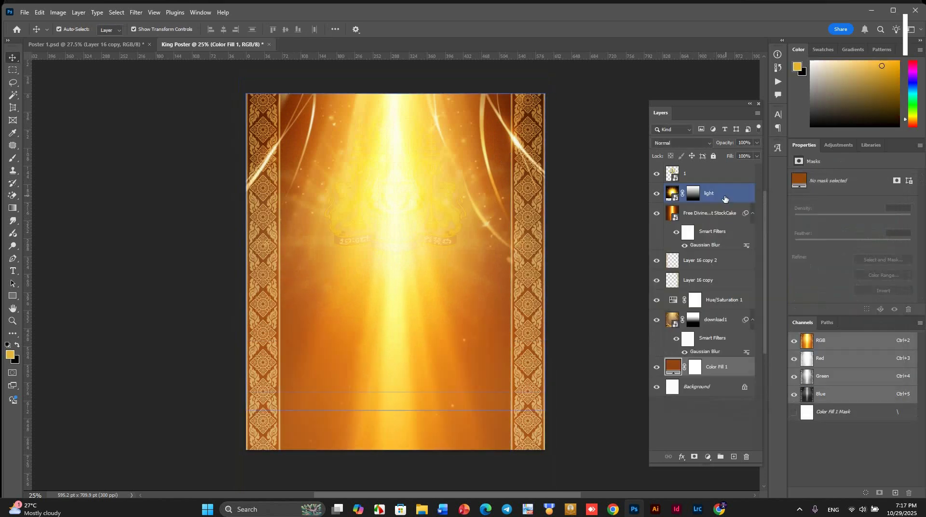
Set the Hue of the Hue/Saturation 1 adjustment to +3
click(726, 305)
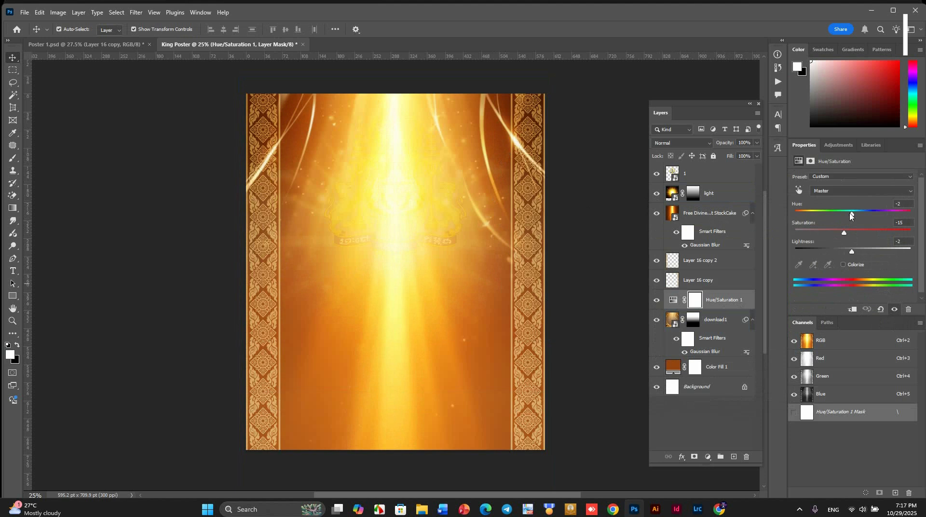
drag(850, 216, 856, 222)
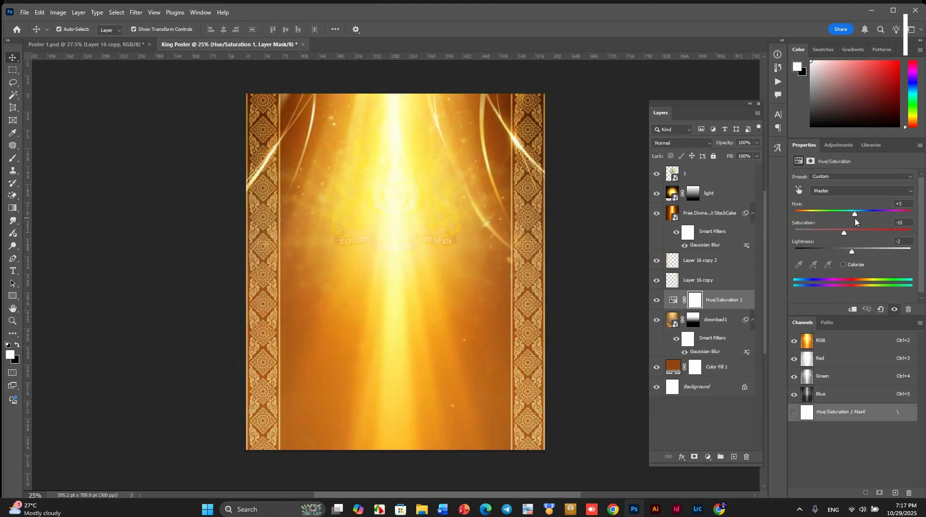
Review the Gaussian Blur settings on the Free Divine Golden Ray layer
click(726, 212)
double_click(701, 245)
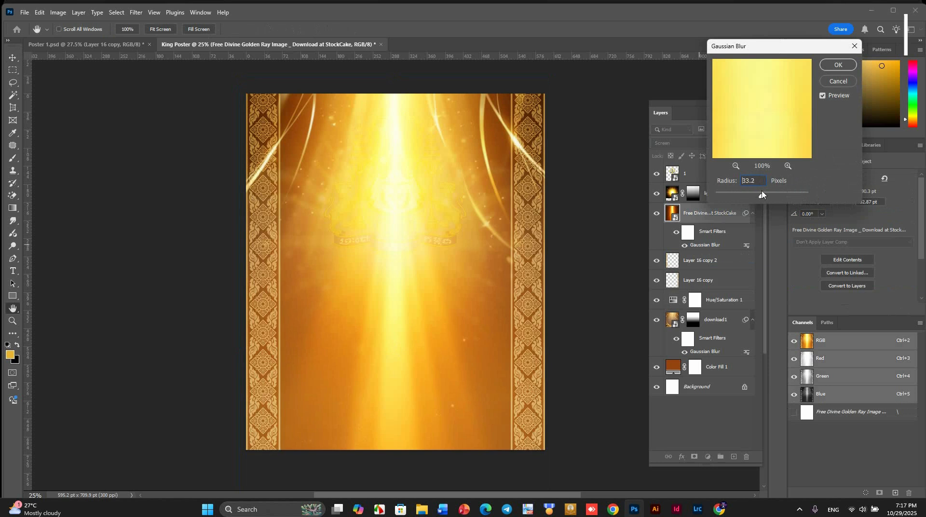
click(838, 65)
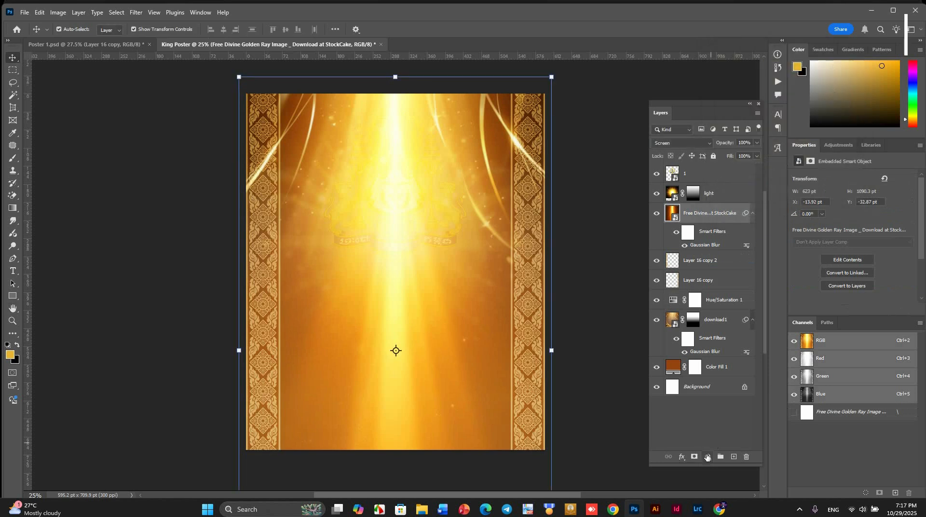
Add a Hue/Saturation adjustment above the Free Divine Golden Ray layer and clip it to that layer
click(707, 456)
click(748, 362)
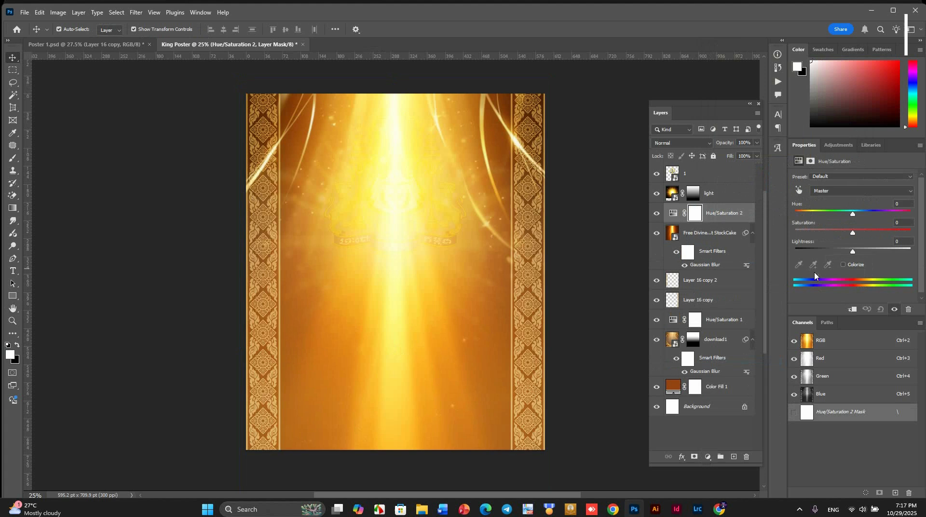
click(852, 309)
Set the clipped adjustment to Hue -5, Saturation +14 and Lightness -35, and hide the Hue/Saturation 1 layer
mouse_move(853, 211)
mouse_down()
mouse_move(841, 213)
mouse_move(865, 214)
mouse_move(833, 212)
mouse_move(850, 215)
mouse_up()
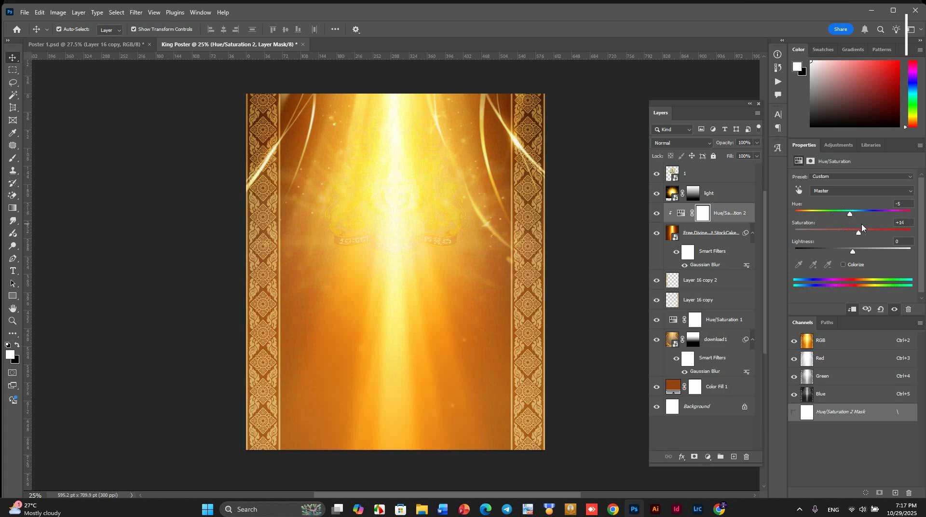
drag(853, 249, 832, 246)
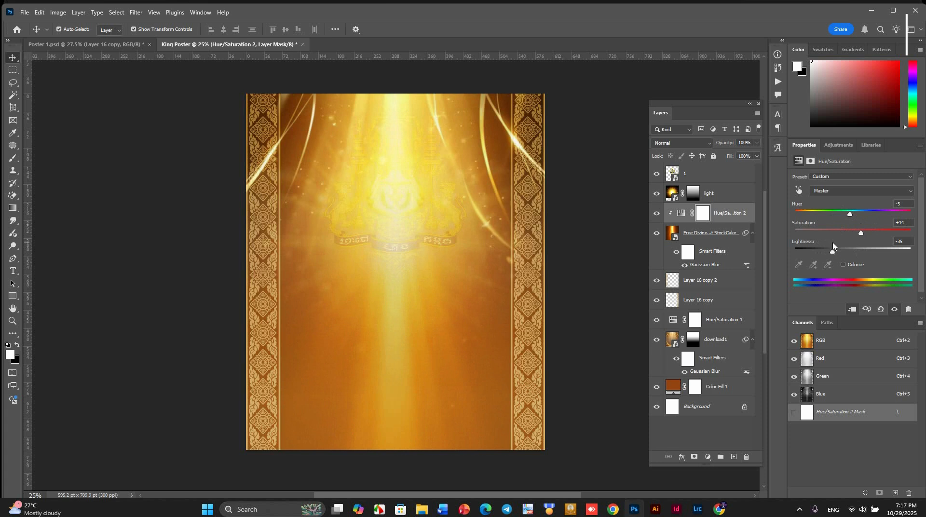
click(722, 245)
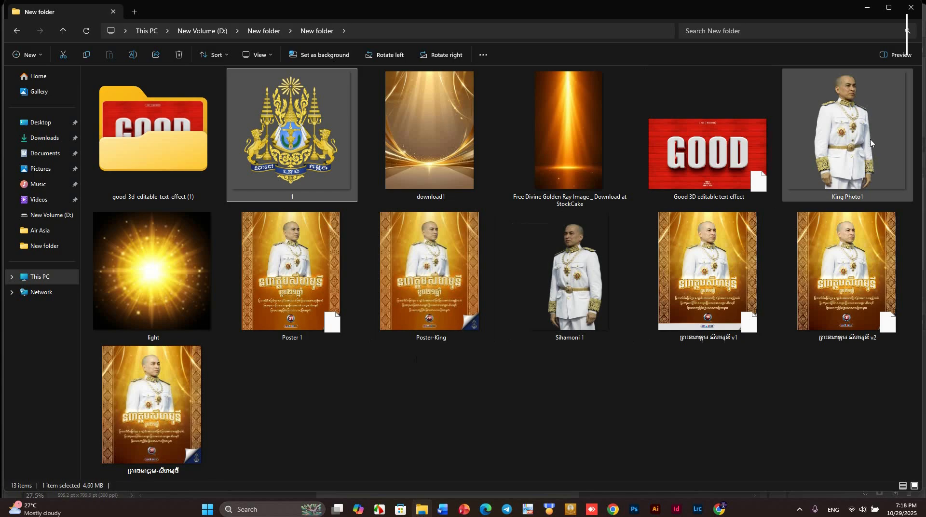
Place the King Photo1 image from the asset folder, scale it to 46.91% and centre it in the poster's upper part
drag(846, 159, 402, 280)
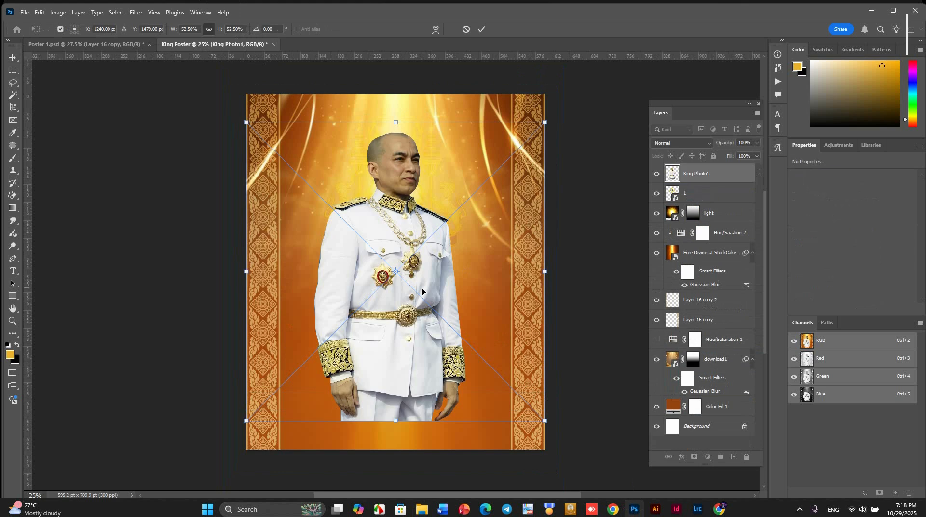
drag(402, 357, 406, 336)
drag(406, 399, 405, 368)
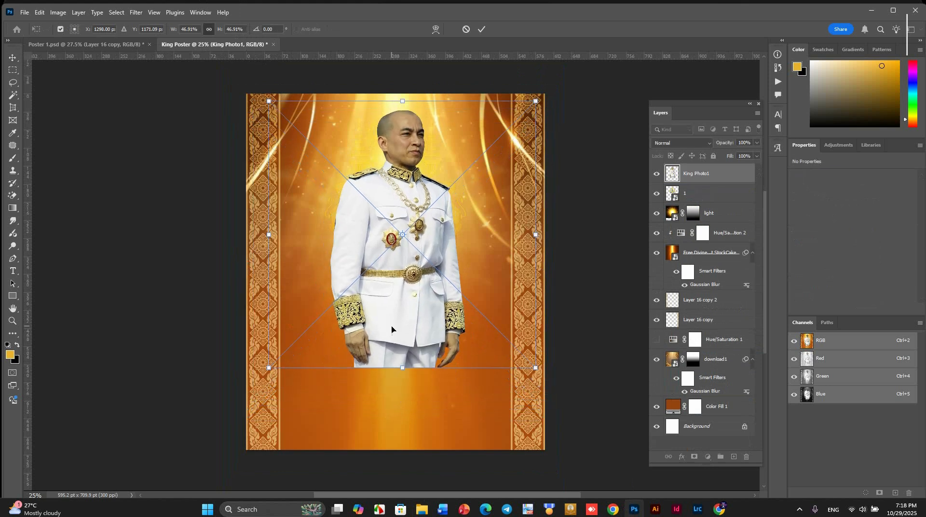
mouse_move(390, 326)
mouse_down()
mouse_move(388, 334)
mouse_move(388, 322)
mouse_up()
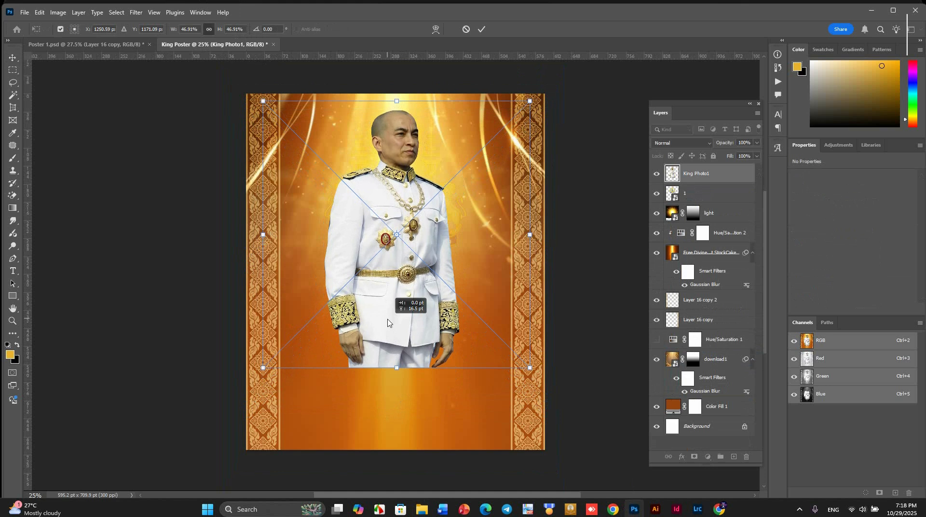
click(481, 29)
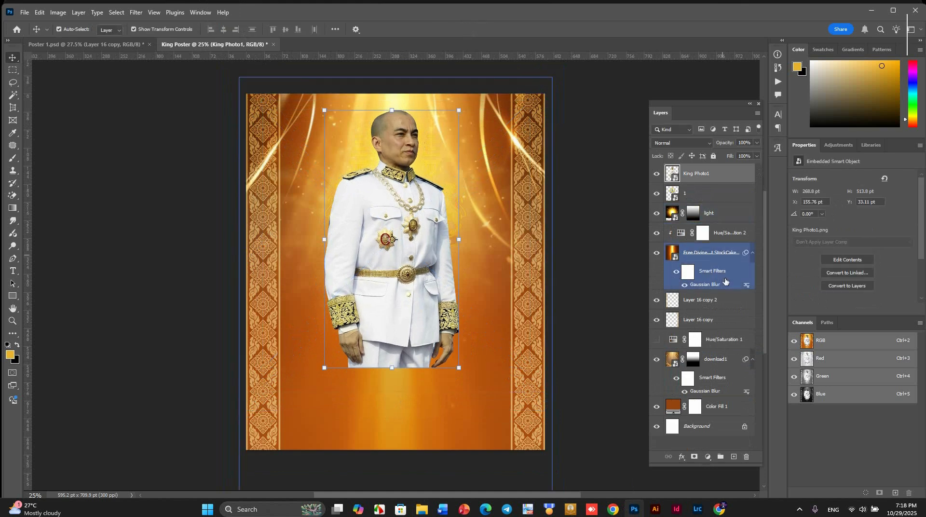
Scale the emblem on layer 1 to 7.13% and move it up behind the portrait's head
click(713, 193)
drag(396, 266, 401, 231)
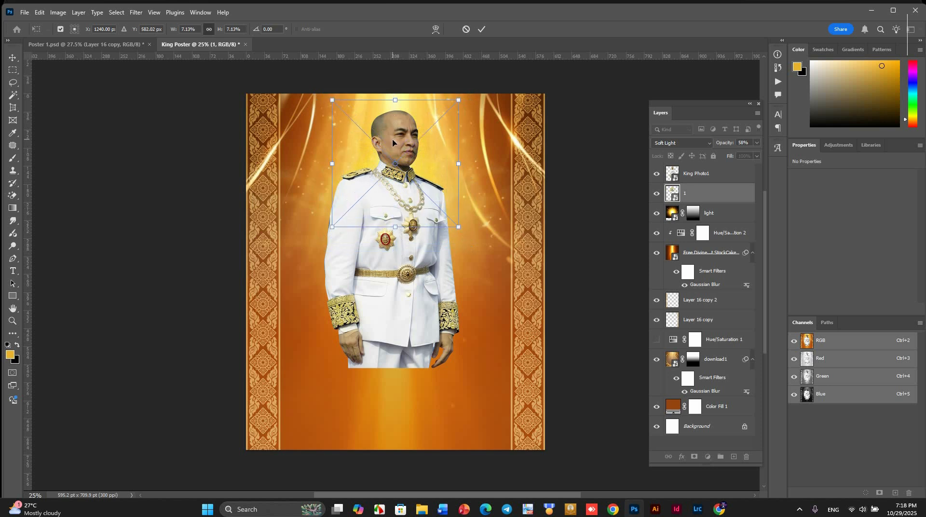
drag(393, 142, 393, 136)
key(Return)
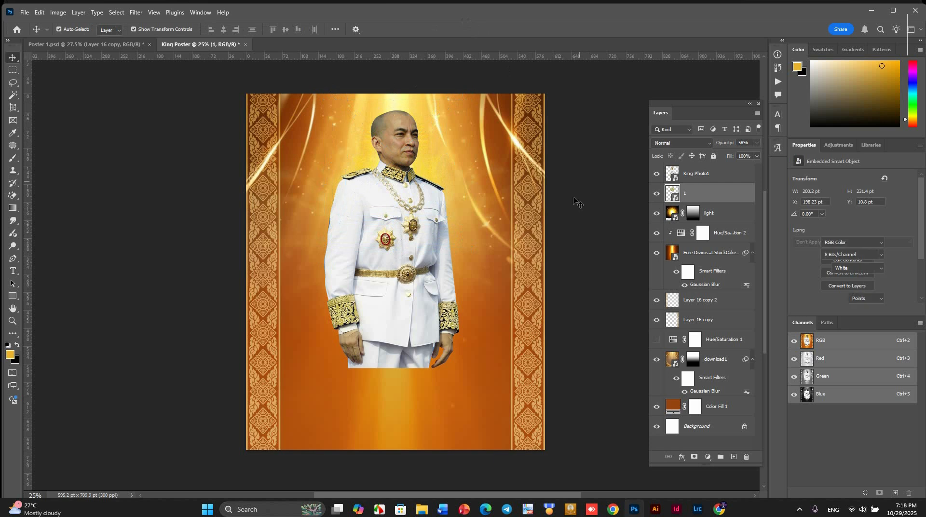
Group the layers from light down to Color Fill 1 and name the group BG
click(405, 250)
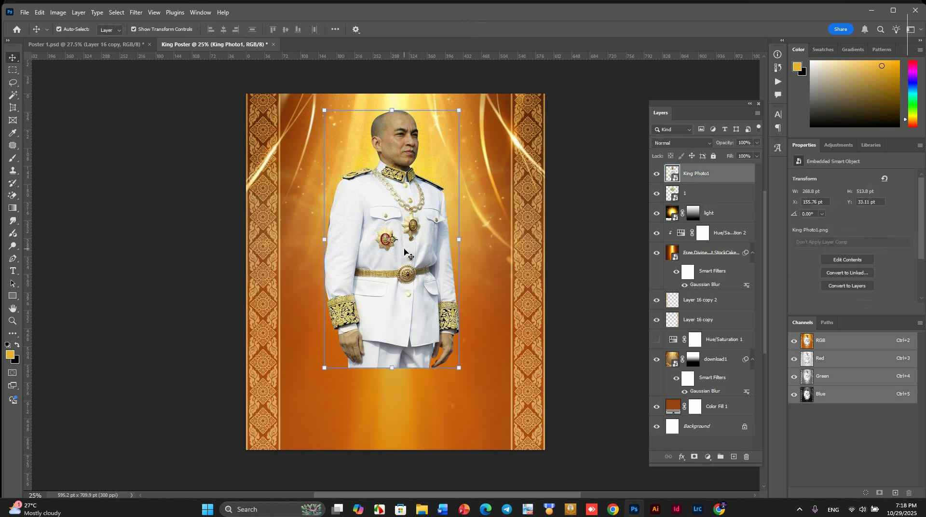
click(719, 212)
shift+click(732, 413)
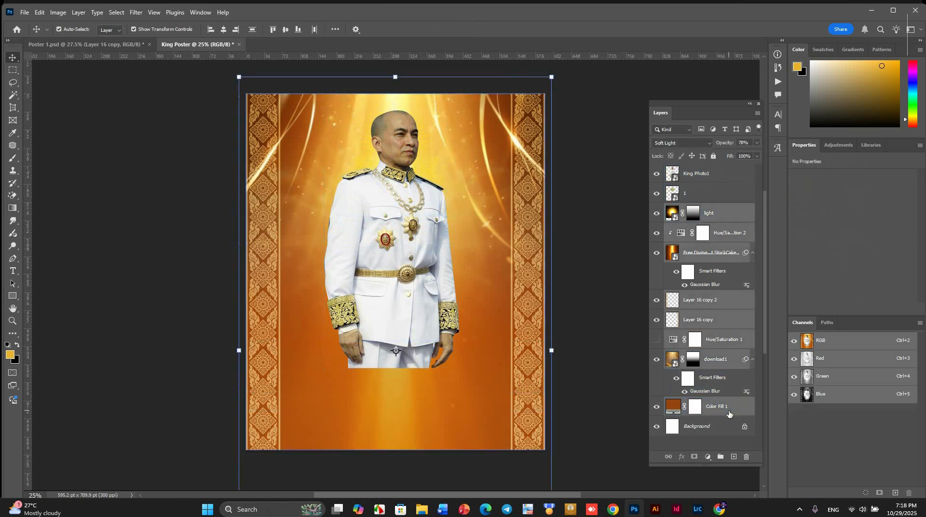
key(ctrl+g)
click(656, 209)
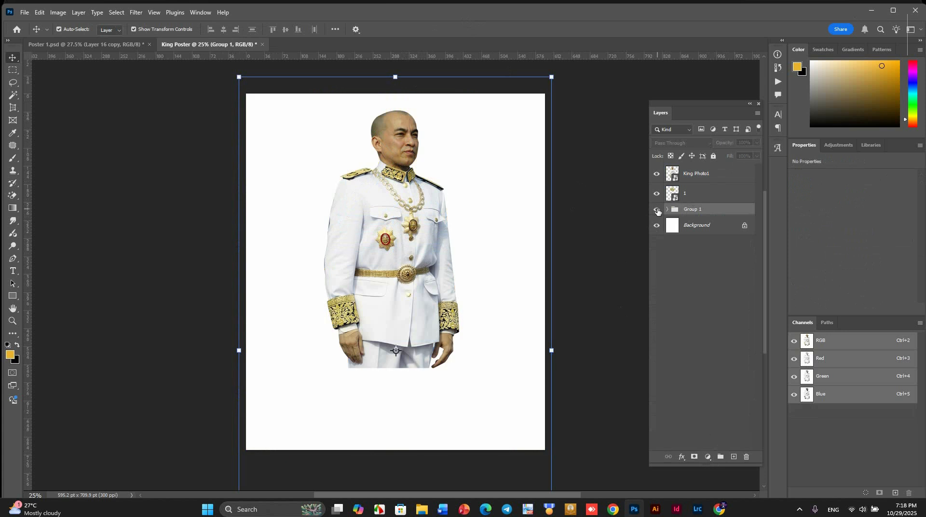
click(656, 210)
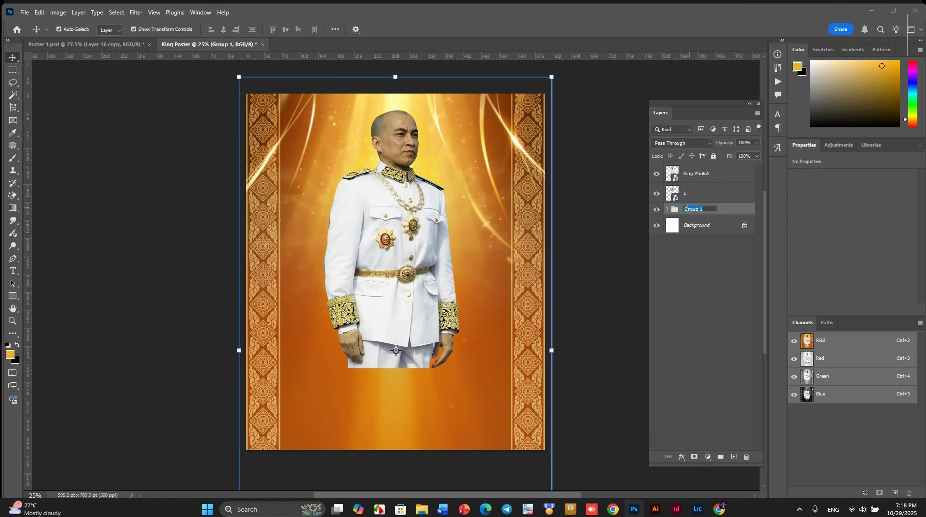
key(Return)
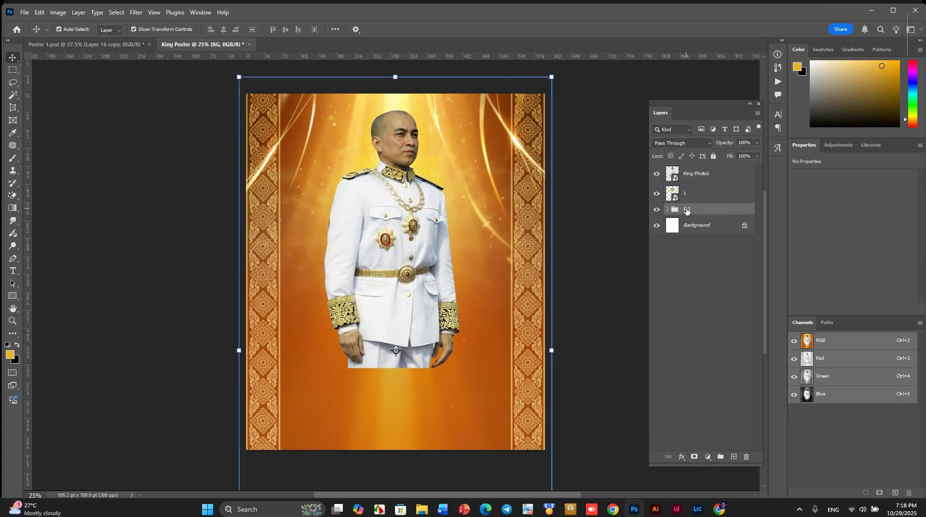
Add a Levels adjustment above the King Photo1 layer and clip it to the portrait
scroll(436, 227, up, 6)
click(701, 197)
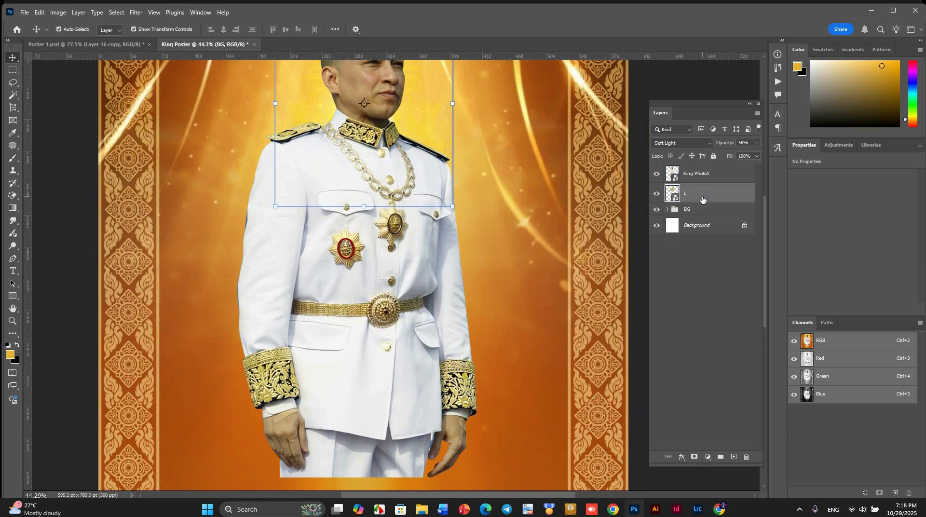
scroll(417, 265, down, 3)
scroll(418, 267, up, 1)
drag(410, 259, 415, 311)
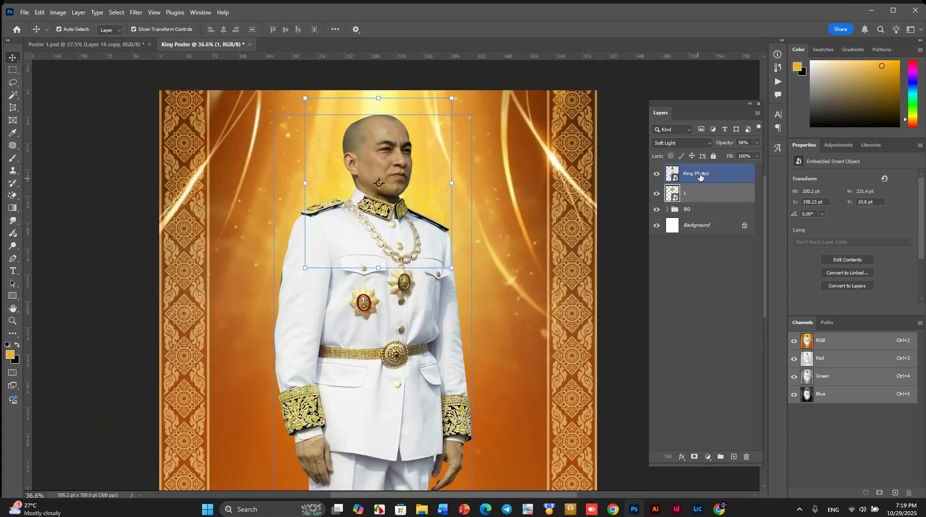
click(700, 177)
click(707, 456)
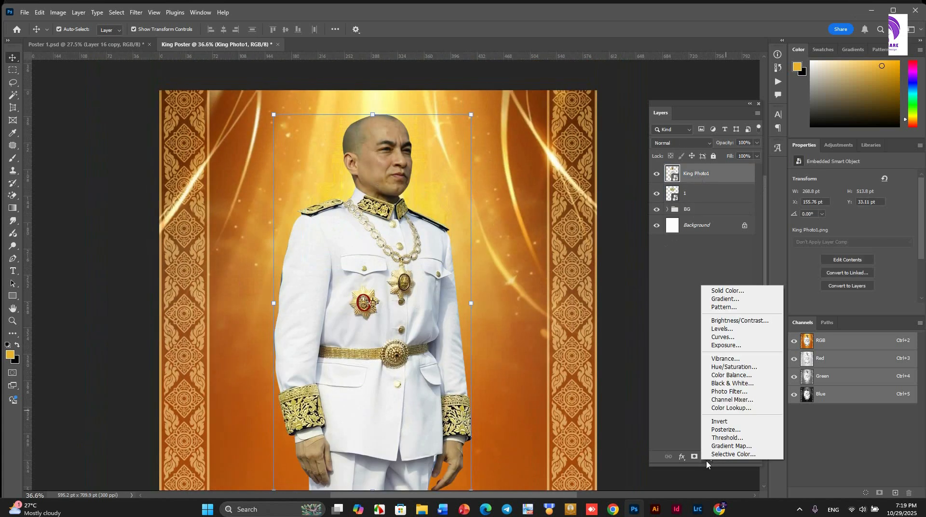
click(733, 329)
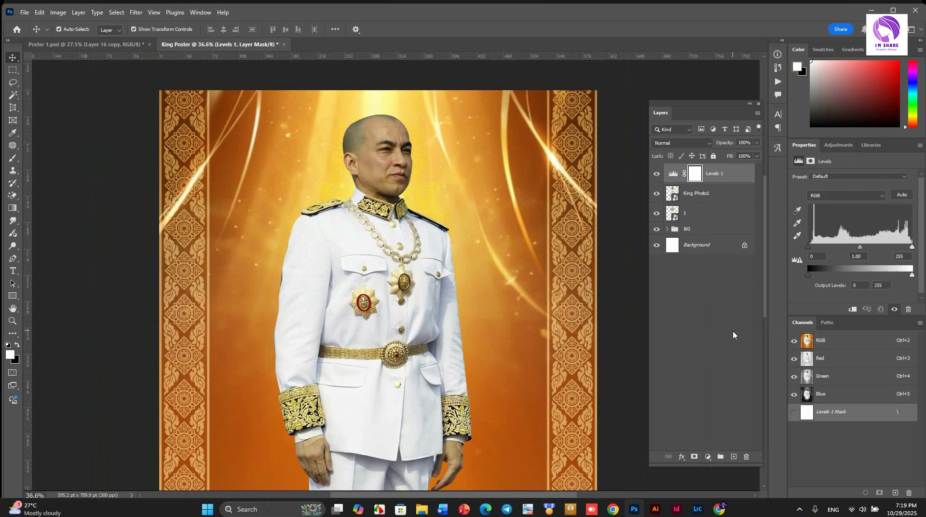
click(852, 309)
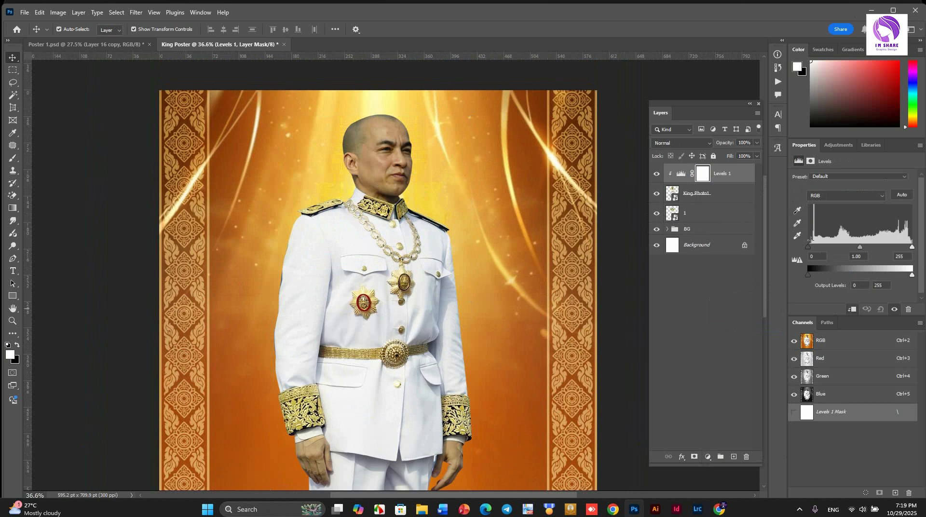
Brighten the portrait by setting the Levels midtone input to 1.61, and raise the black input level slightly
drag(858, 249, 838, 246)
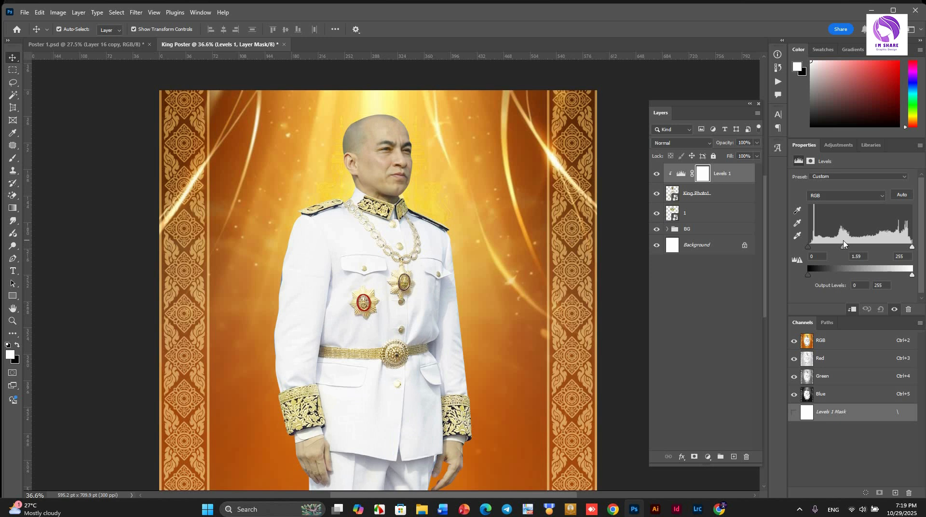
mouse_move(911, 276)
mouse_down()
mouse_move(904, 275)
mouse_move(913, 274)
mouse_up()
drag(810, 275, 816, 250)
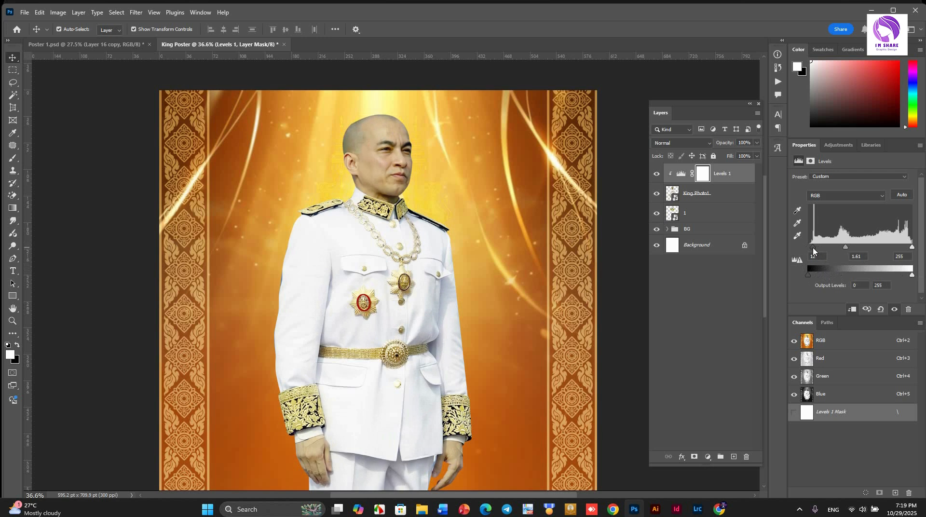
Paint black on the Levels 1 mask over the white uniform with a 700 px brush at 50% opacity
click(700, 175)
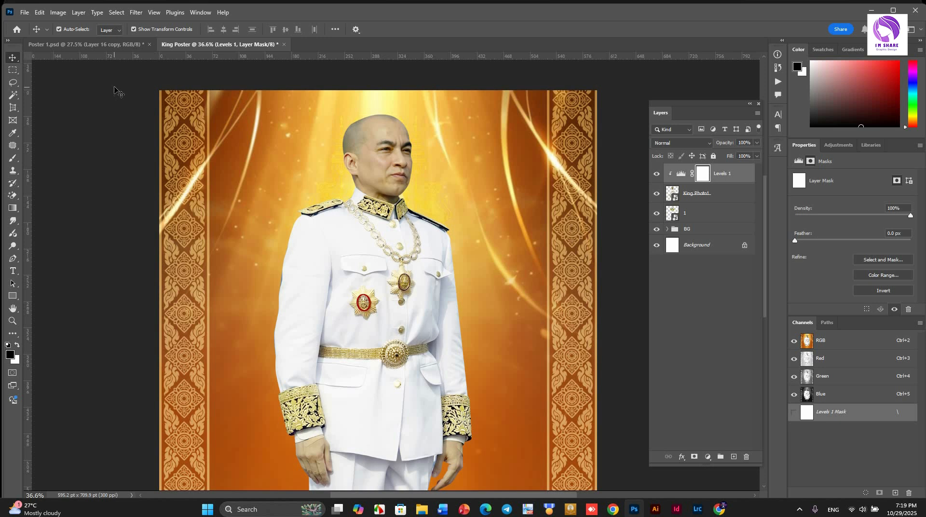
click(12, 160)
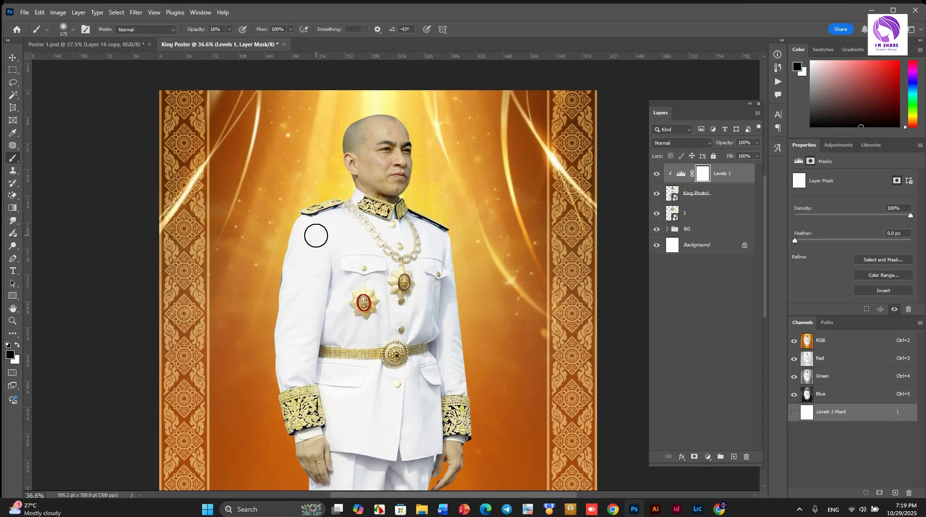
key(bracketright)
key(bracketright)
key(bracketright)
key(bracketright)
key(bracketright)
key(bracketright)
key(bracketright)
drag(208, 32, 212, 32)
mouse_move(315, 247)
mouse_down()
mouse_move(297, 463)
mouse_move(342, 272)
mouse_up()
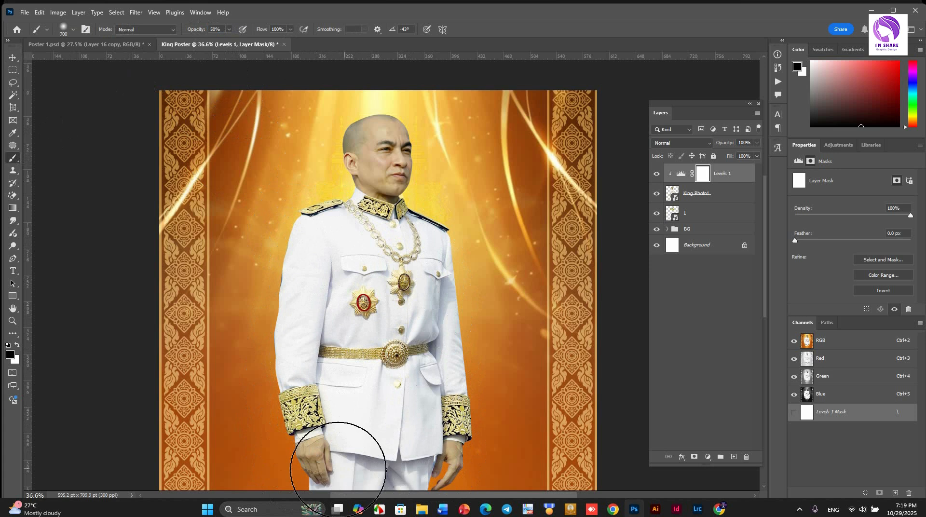
mouse_move(420, 307)
mouse_down()
mouse_move(303, 336)
mouse_move(395, 278)
mouse_move(394, 323)
mouse_up()
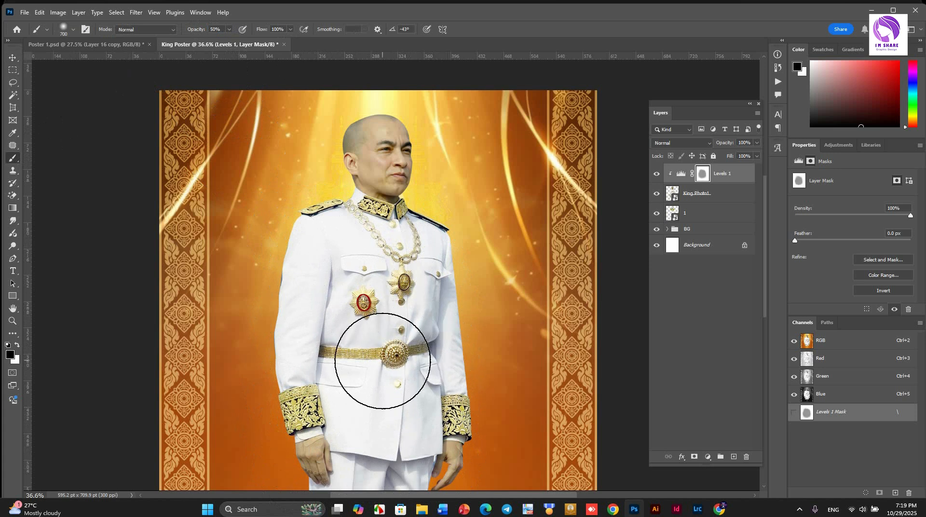
mouse_move(383, 284)
mouse_down()
mouse_move(329, 285)
mouse_move(295, 270)
mouse_move(329, 278)
mouse_move(328, 260)
mouse_up()
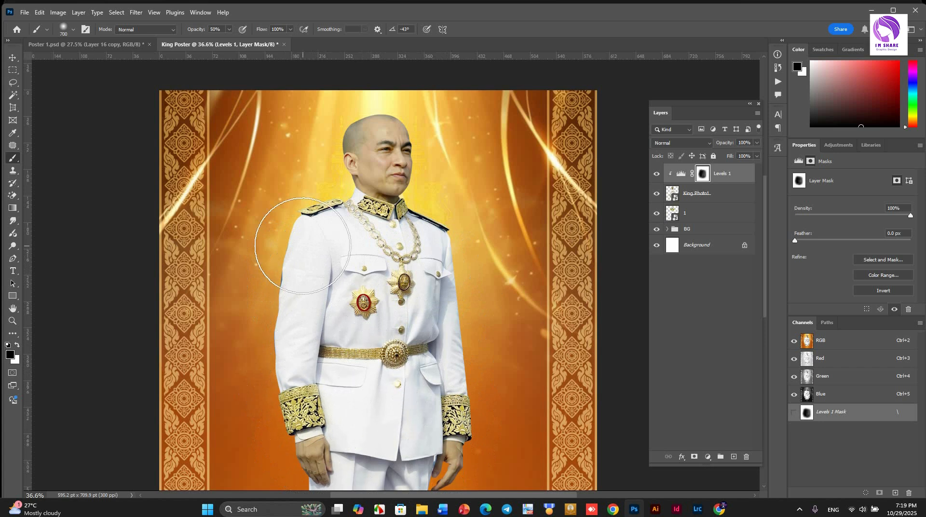
click(13, 57)
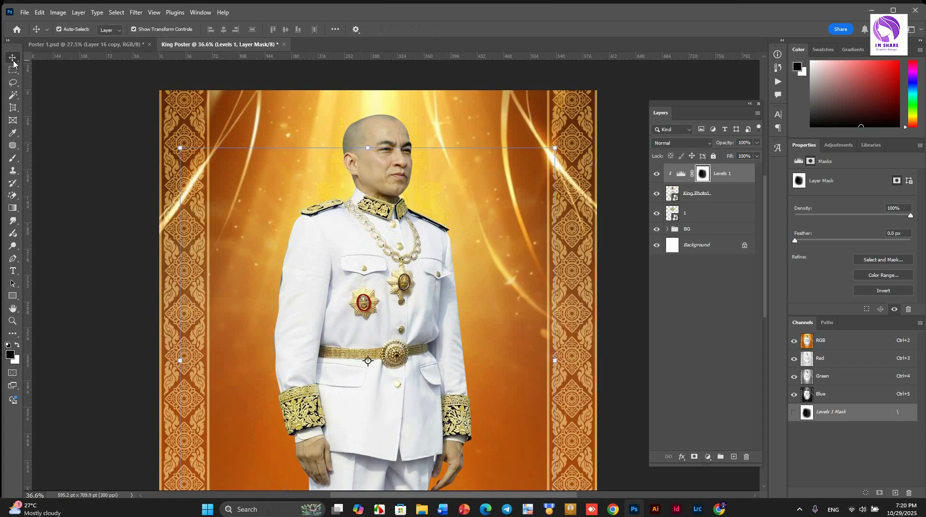
scroll(193, 251, down, 2)
click(132, 274)
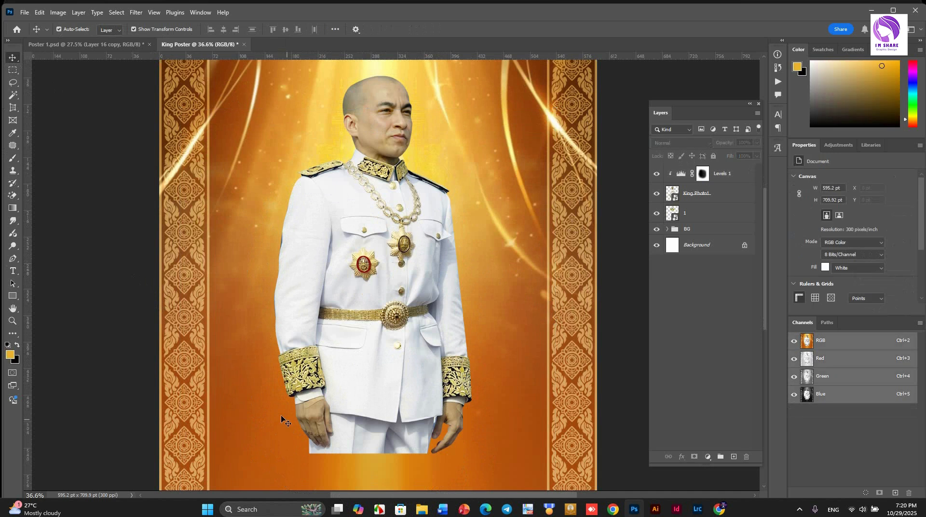
Open the Good 3D editable text effect file from the asset folder and hide its Text and Background groups
mouse_move(426, 514)
click(434, 478)
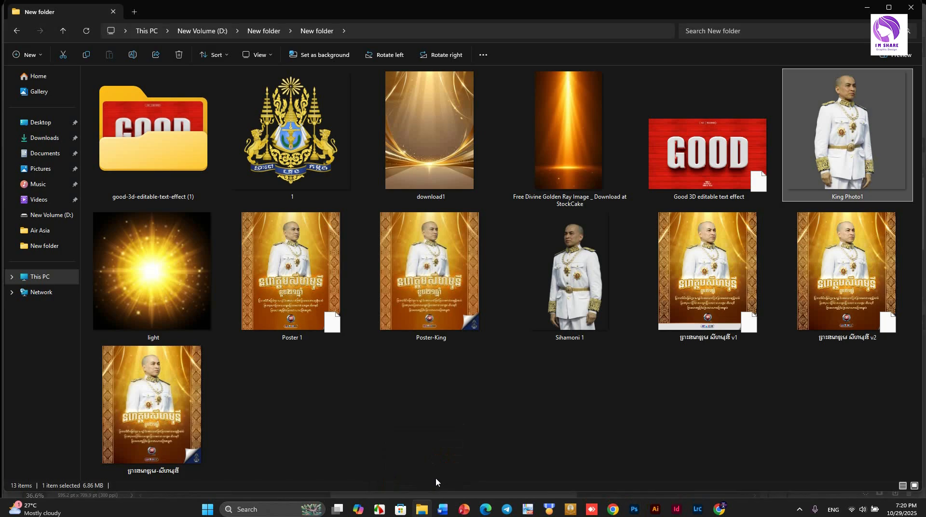
double_click(709, 159)
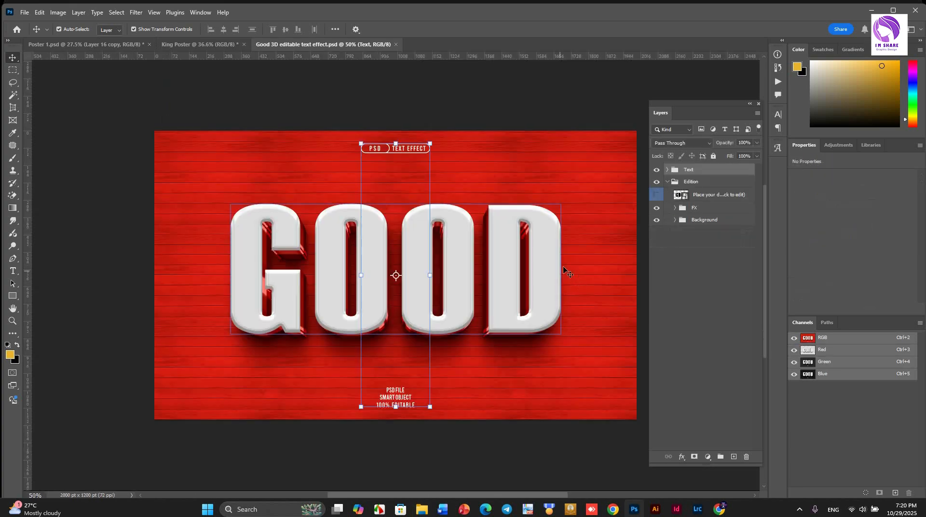
click(657, 169)
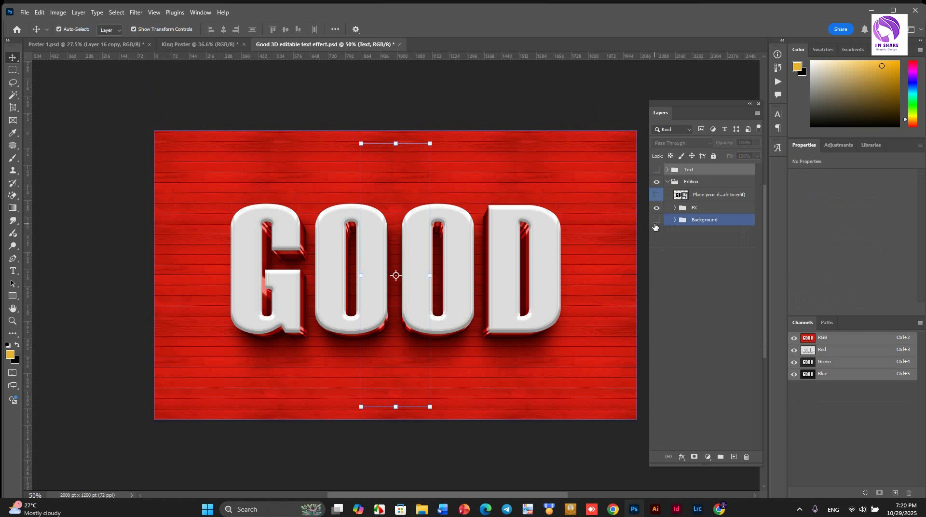
click(656, 219)
Open the contents of the "Place your design here" smart object and replace the GOOD text with "នរោ"
right_click(677, 195)
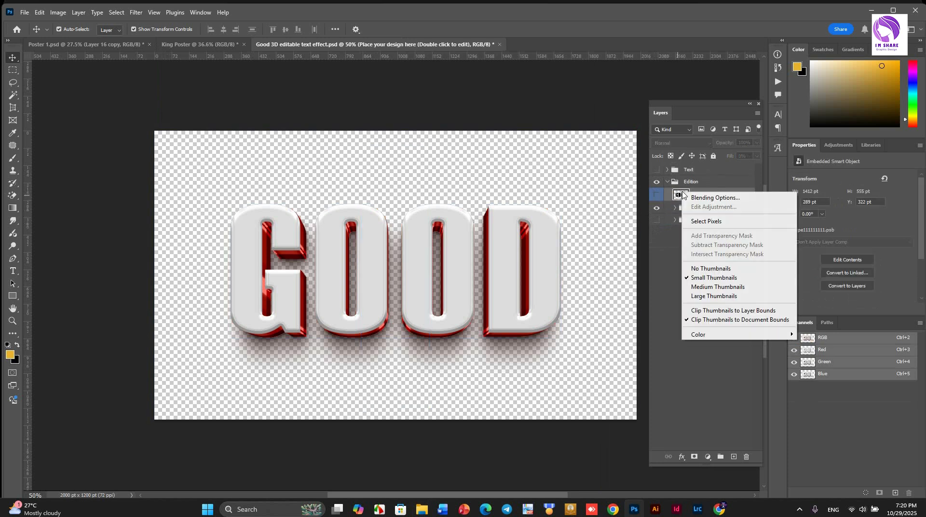
key(Escape)
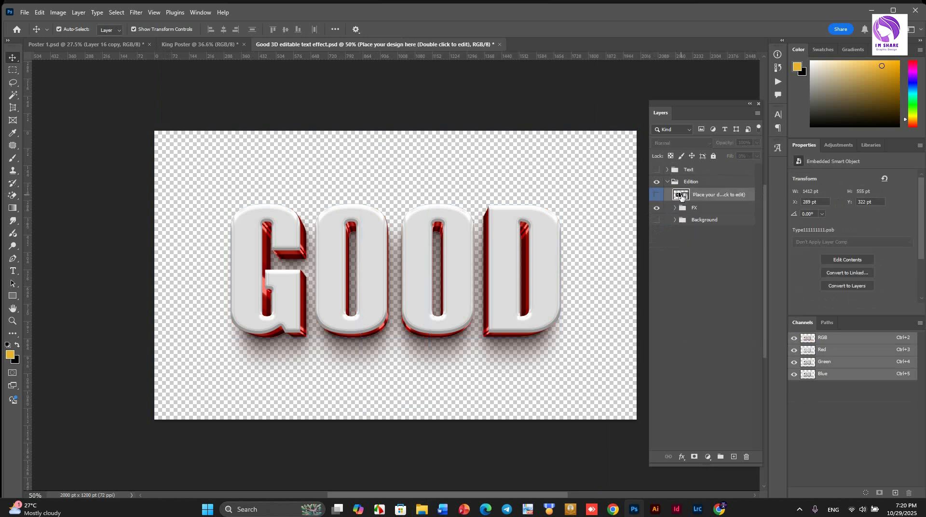
double_click(680, 196)
key(t)
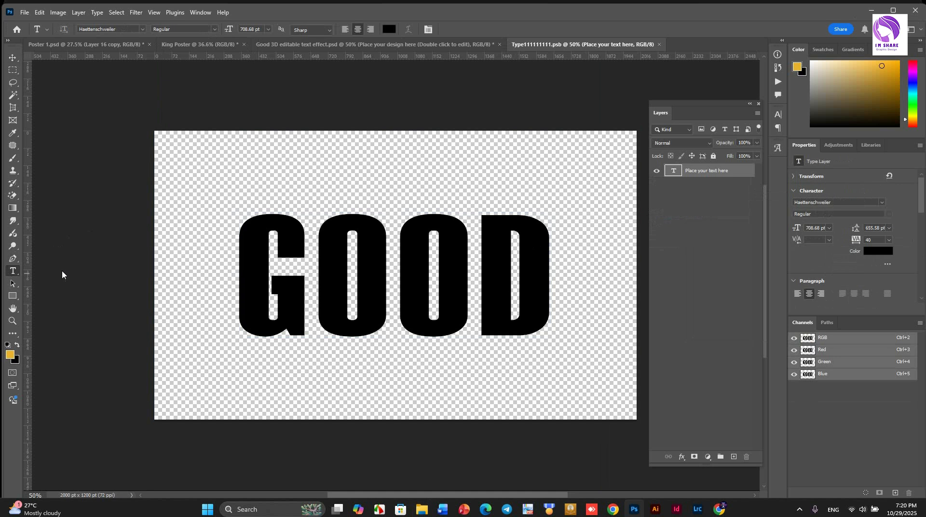
click(395, 264)
key(ctrl+a)
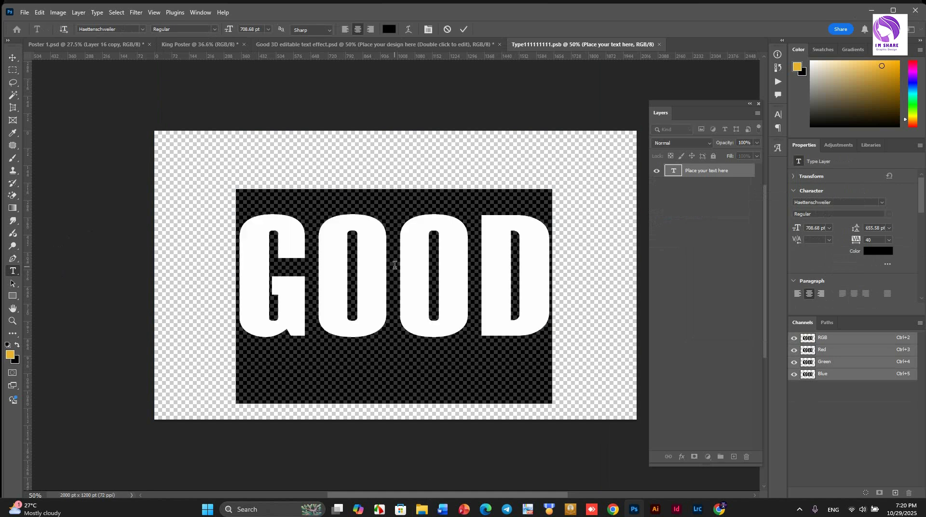
text(ទរោ)
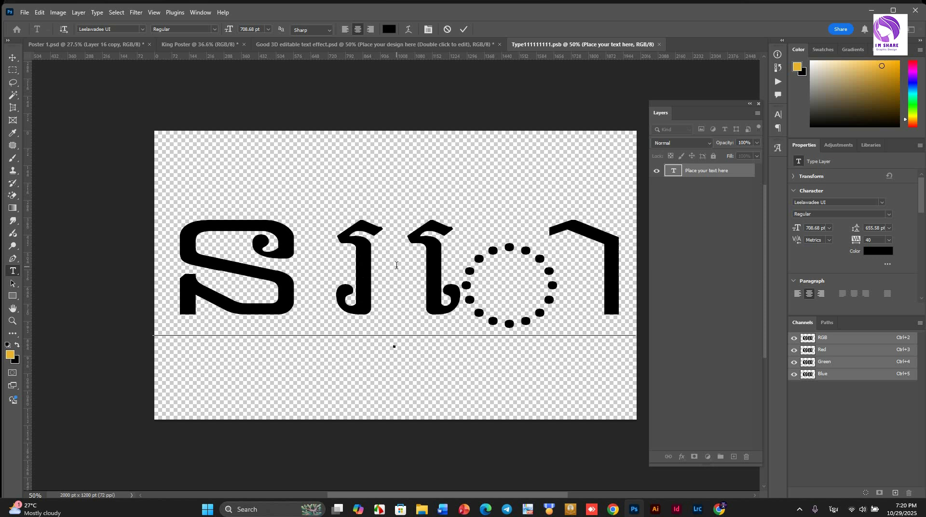
Set the Khmer text to the NiDA Bayon font at 150 pt
key(ctrl+a)
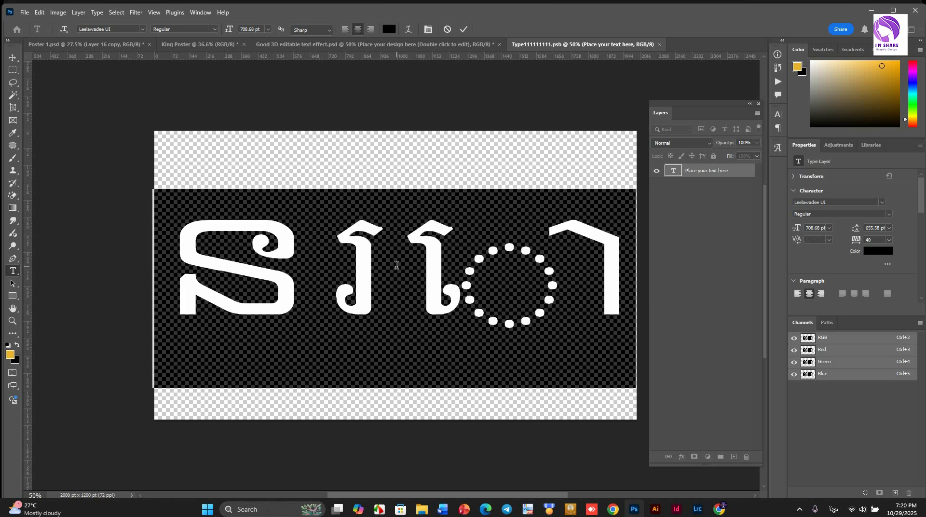
click(882, 203)
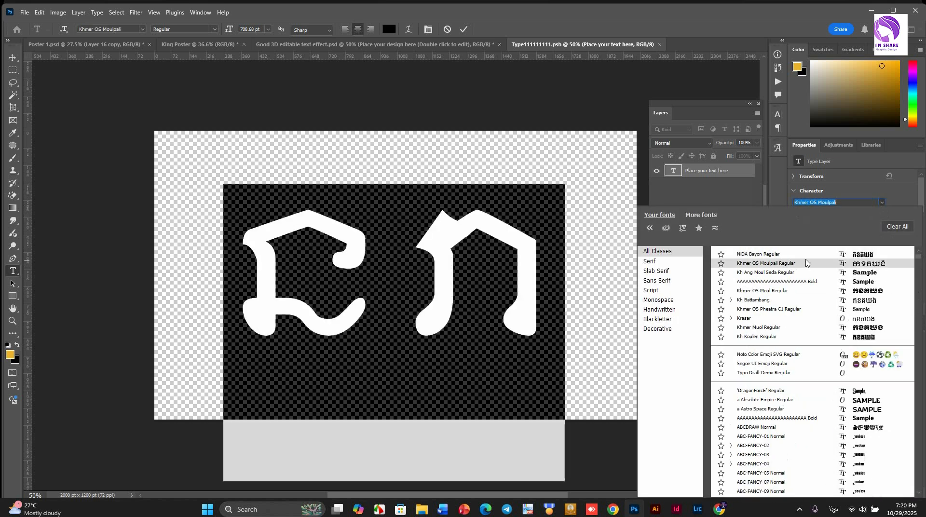
click(804, 254)
click(511, 264)
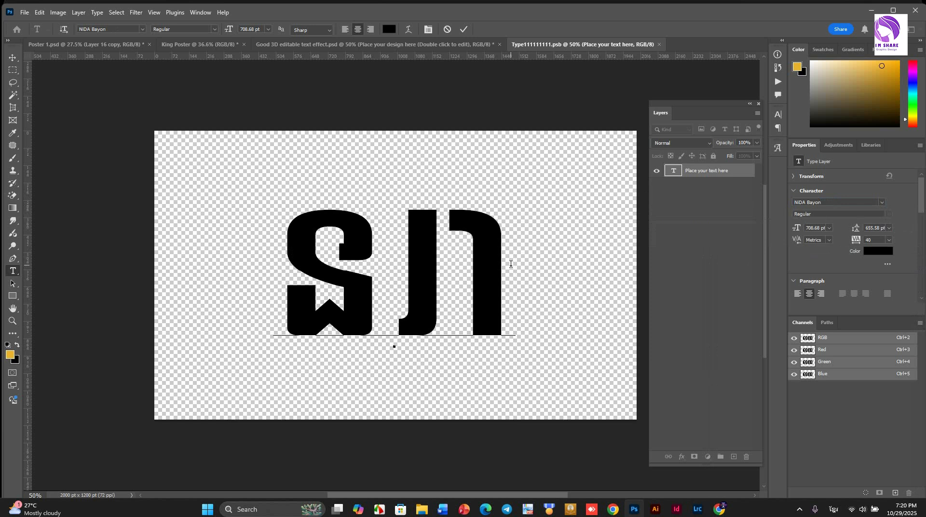
key(ctrl+a)
click(829, 228)
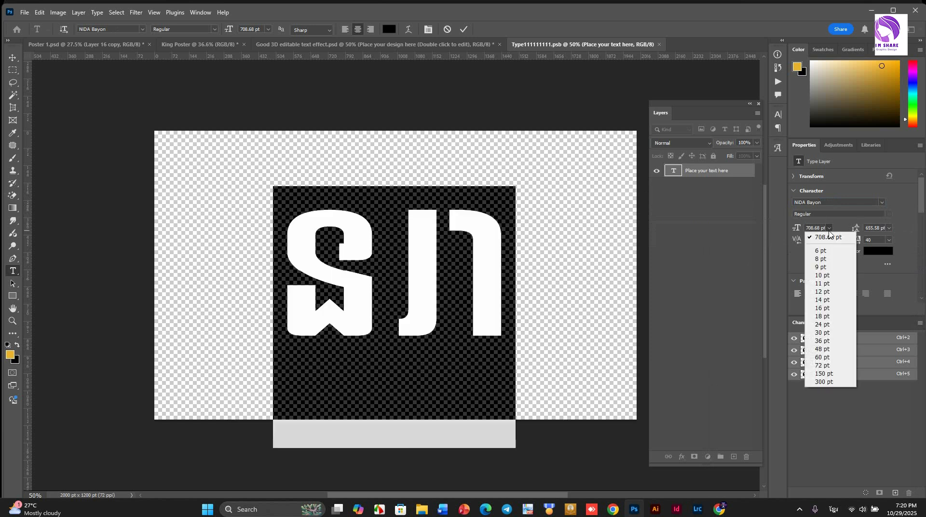
click(829, 380)
Try to correct the broken vowel by deleting and retyping the last character of the Khmer text
click(421, 319)
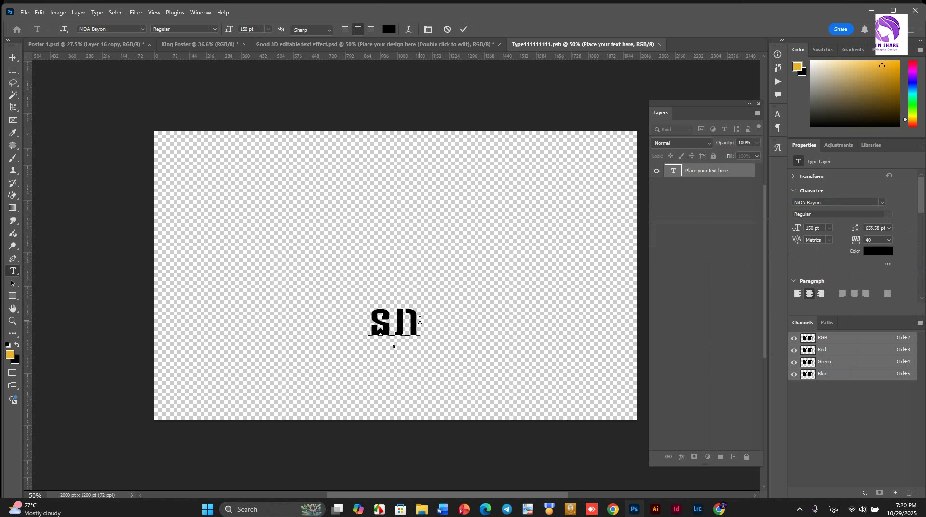
key(BackSpace)
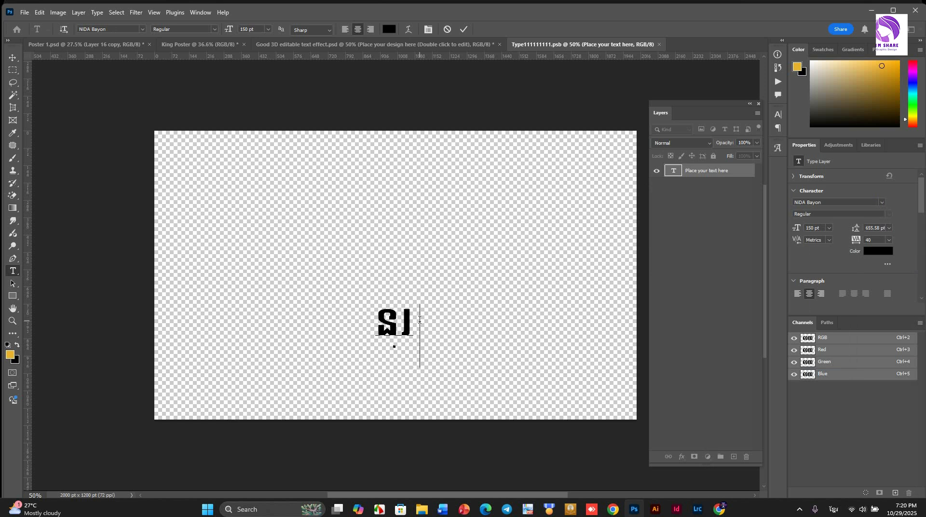
text(រ)
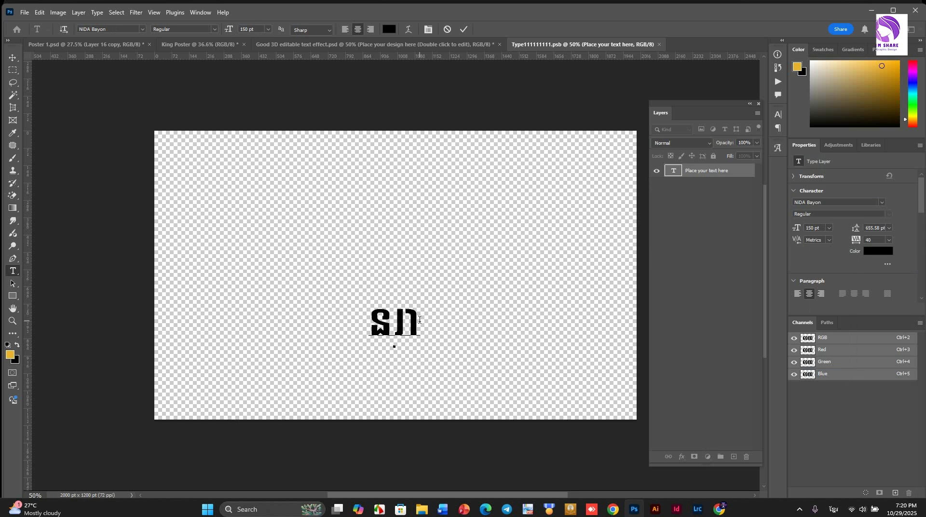
Switch the paragraph setting of the whole Khmer text to World-Ready Layout
key(ctrl+a)
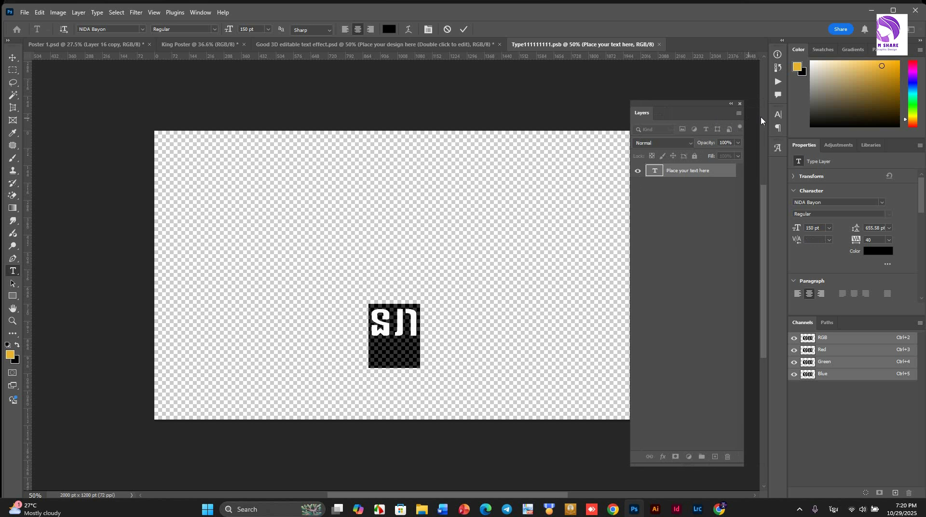
click(775, 116)
click(717, 112)
click(763, 110)
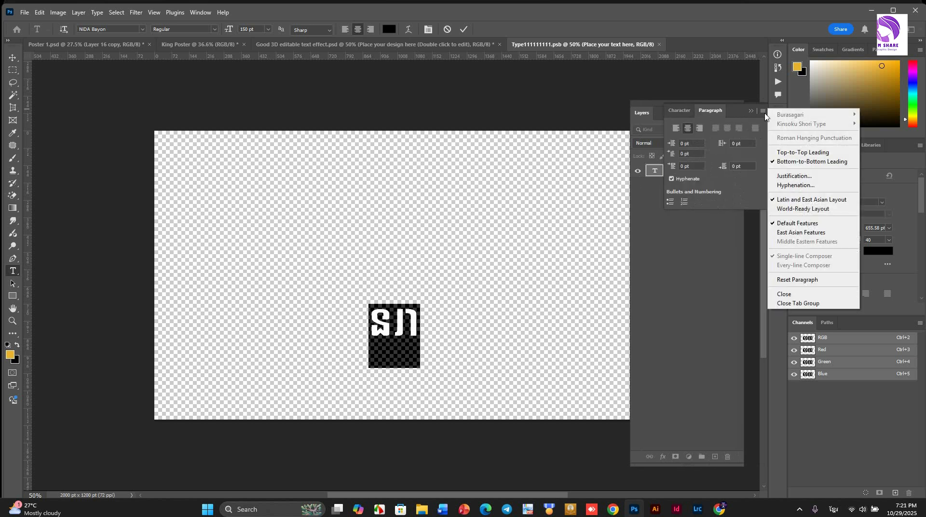
click(801, 209)
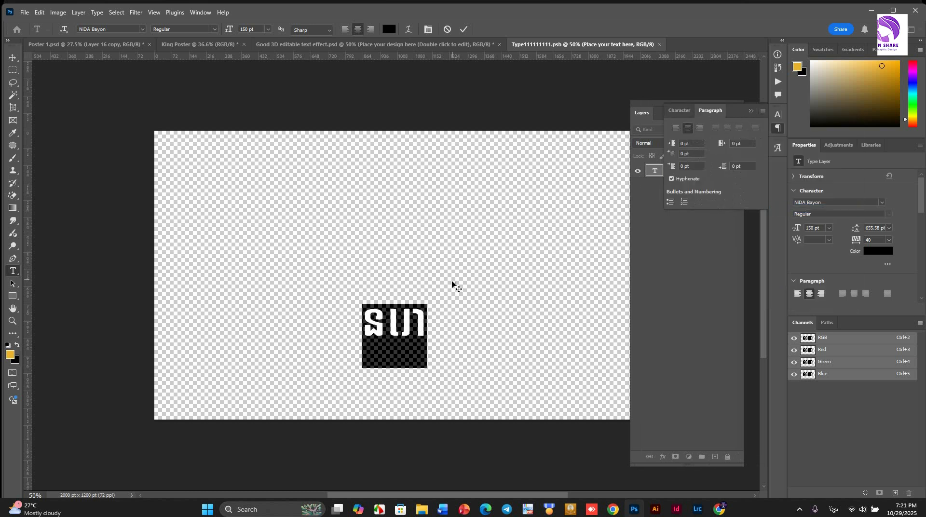
Continue the Khmer text so it reads "នរោត្តមសីហមុនី" and commit it
click(423, 312)
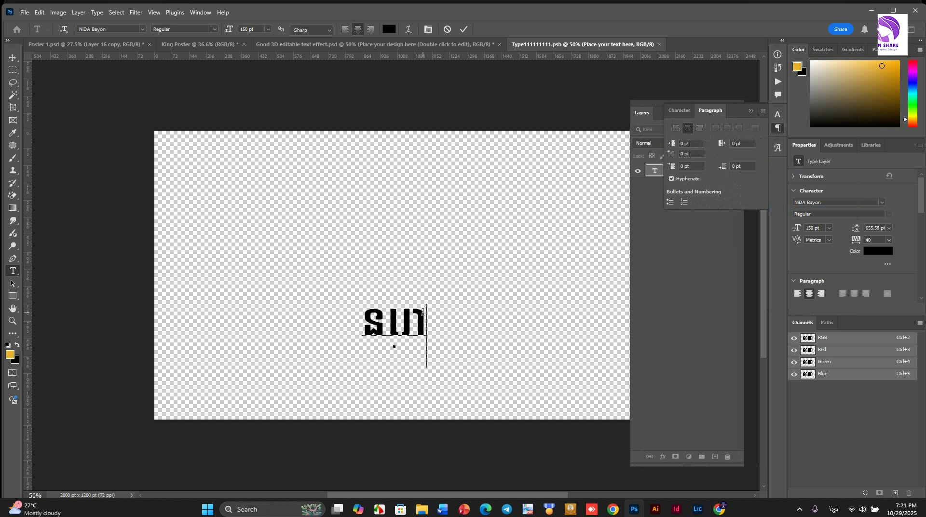
text(ត្តមស)
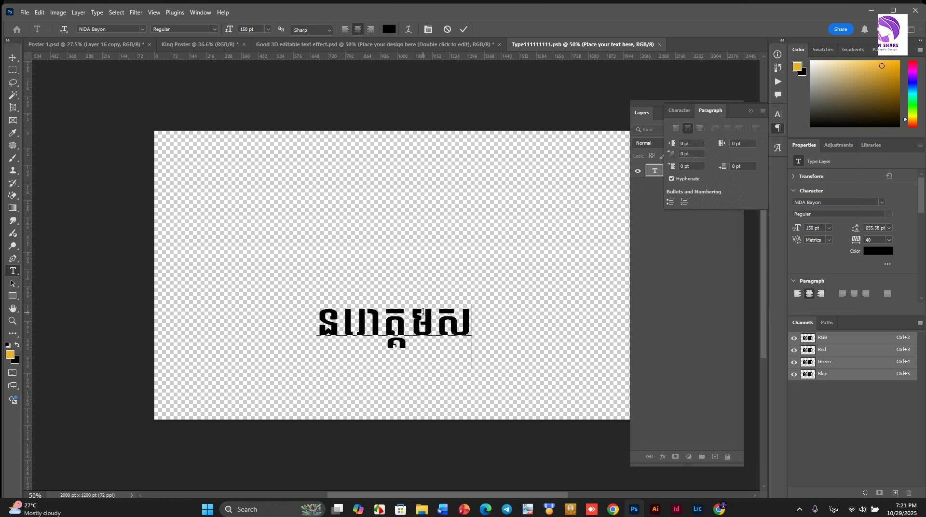
text(ីហ)
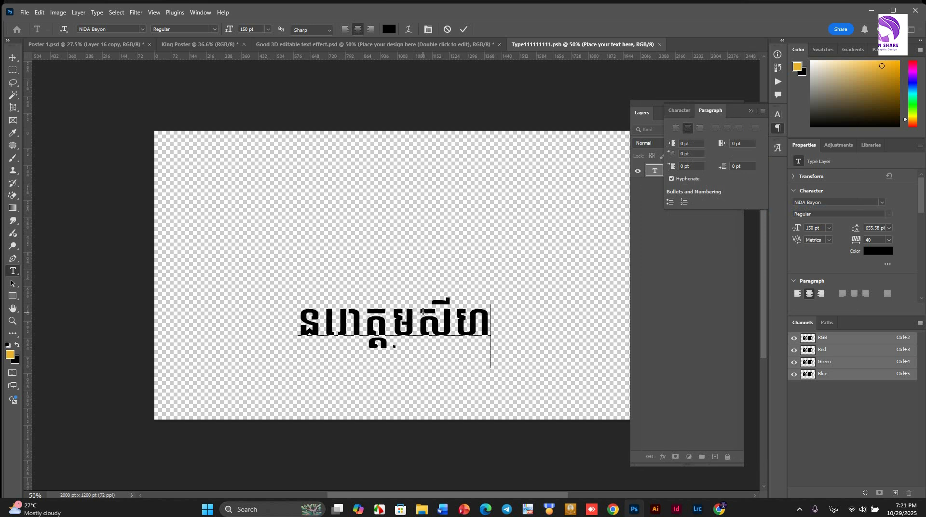
text(មុនី)
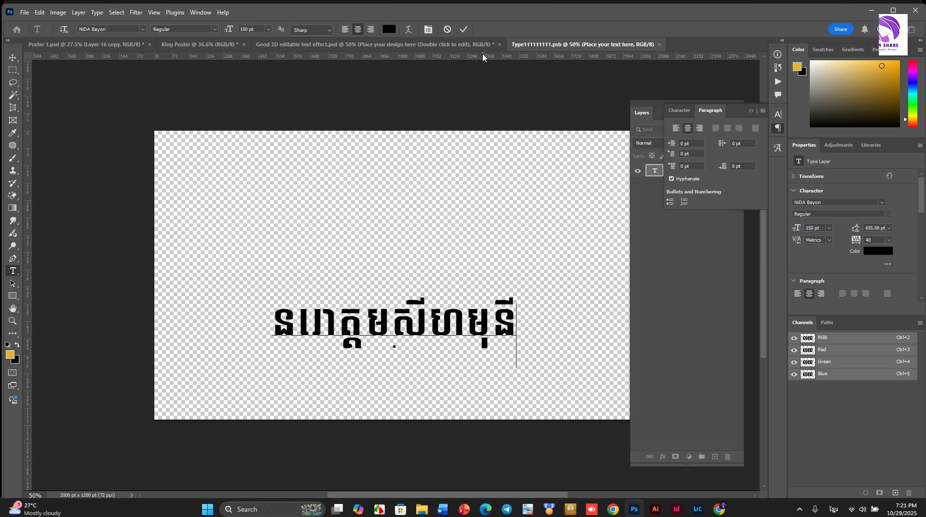
click(463, 29)
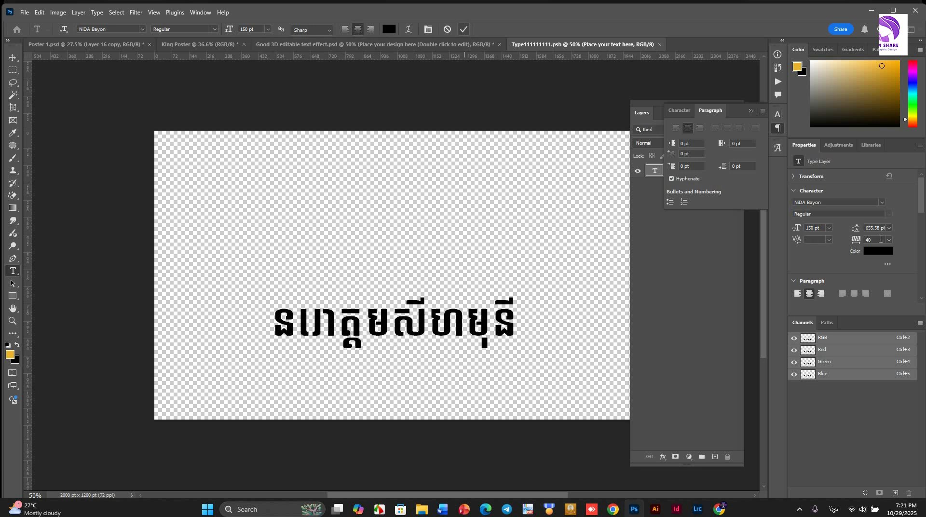
Set the text's tracking to -25 and enlarge it to about 297 pt, spanning most of the canvas width
click(889, 240)
click(886, 273)
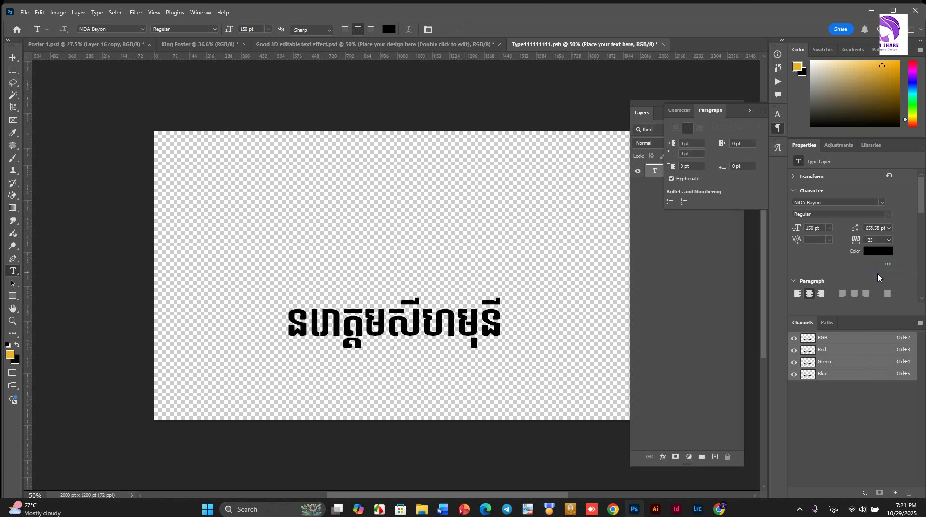
click(17, 59)
scroll(316, 340, down, 2)
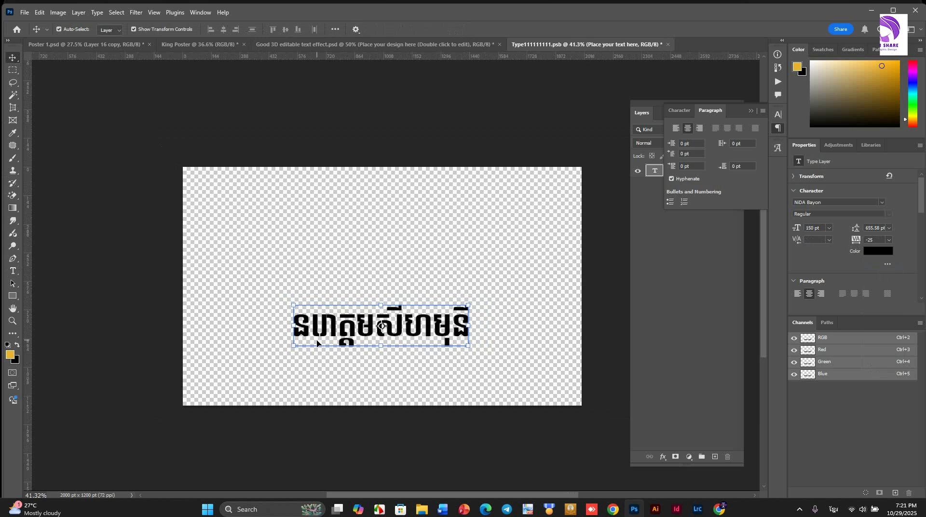
drag(376, 334, 374, 299)
drag(470, 289, 555, 240)
key(Return)
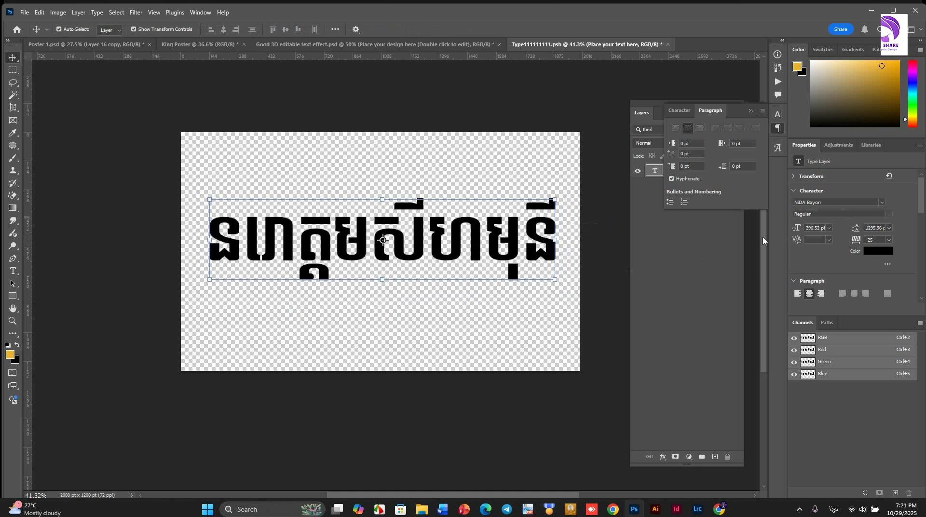
Center the Khmer text horizontally and vertically on the canvas
click(453, 97)
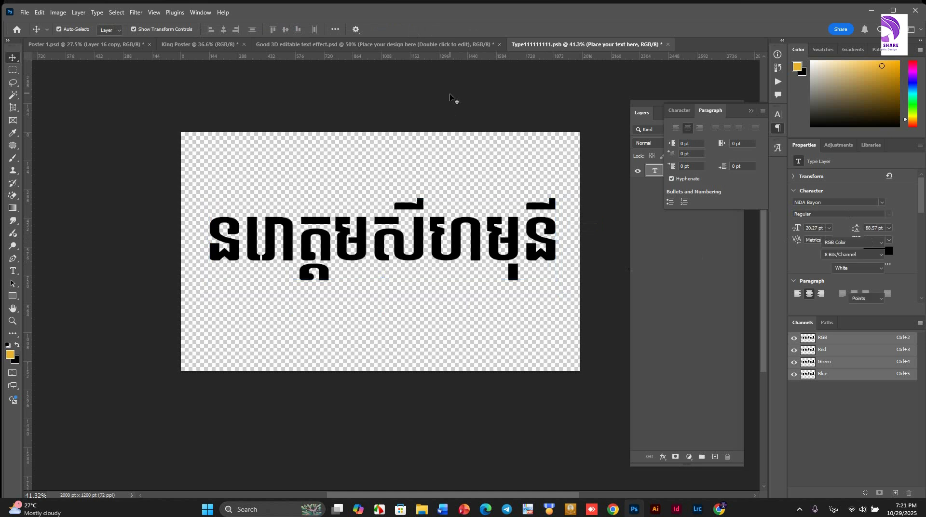
click(422, 236)
key(ctrl+a)
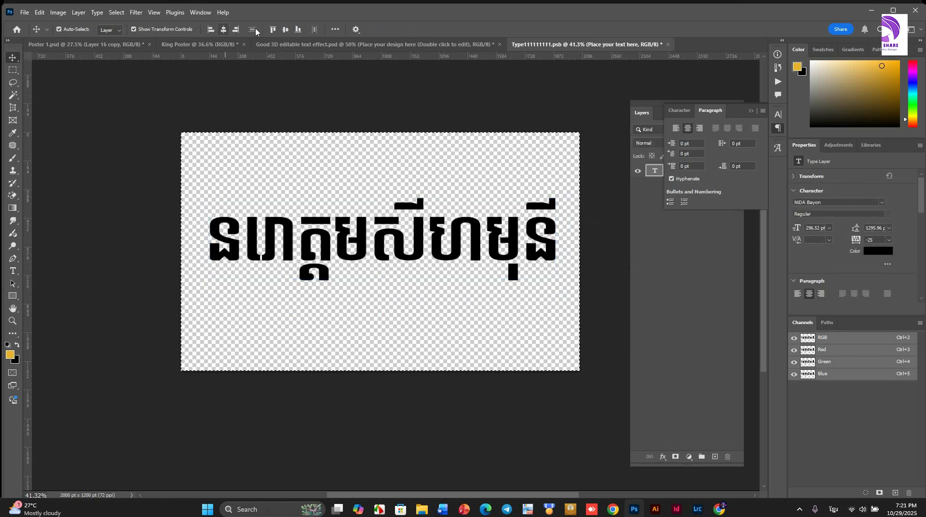
click(285, 29)
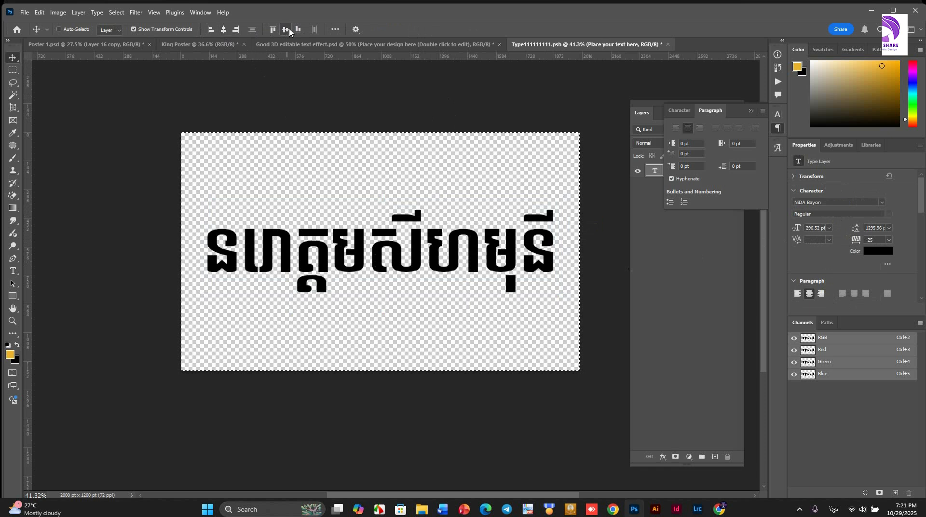
key(ctrl+d)
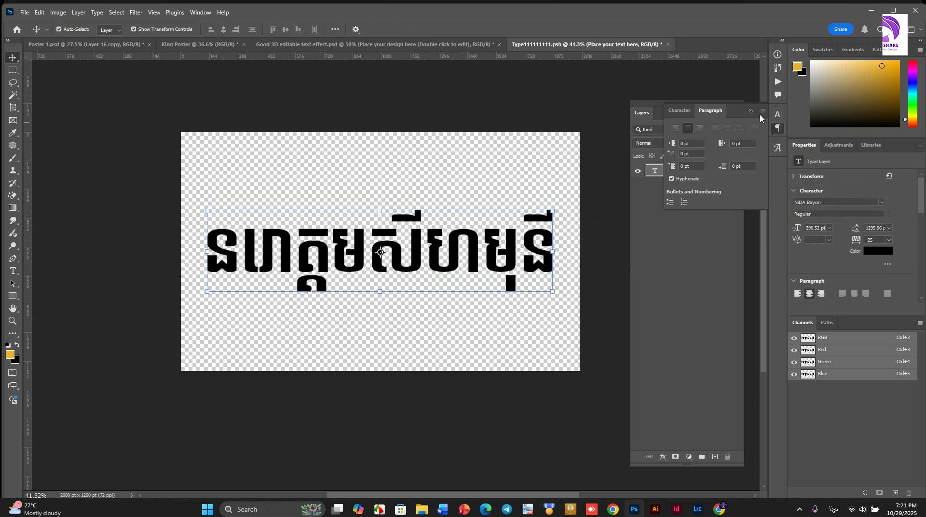
Close the smart object document and save its changes into the 3D text effect
click(752, 112)
click(668, 45)
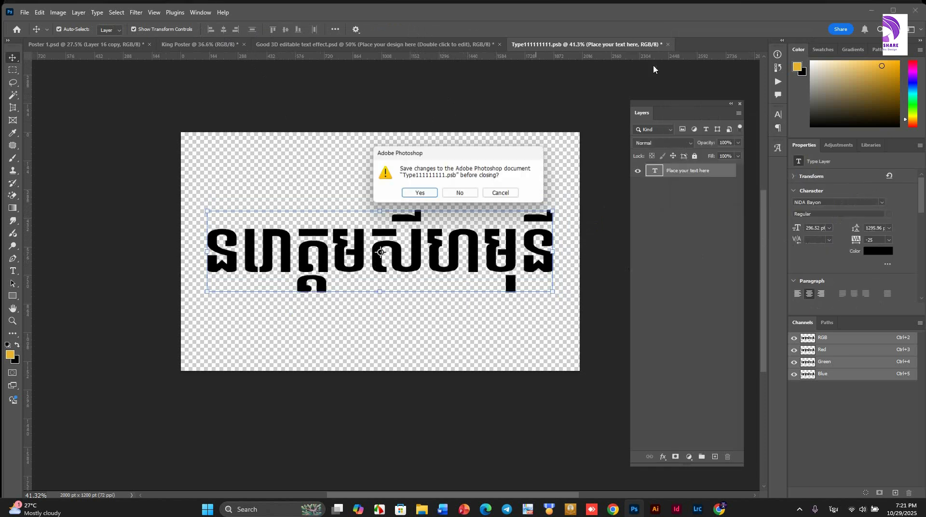
click(419, 194)
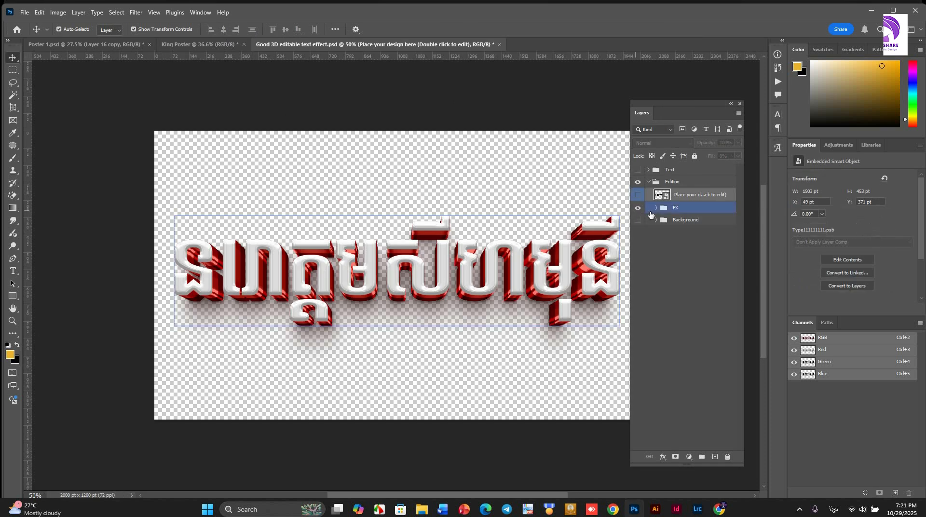
Hide the Shadow group and the Border 2 group inside the FX group
click(651, 211)
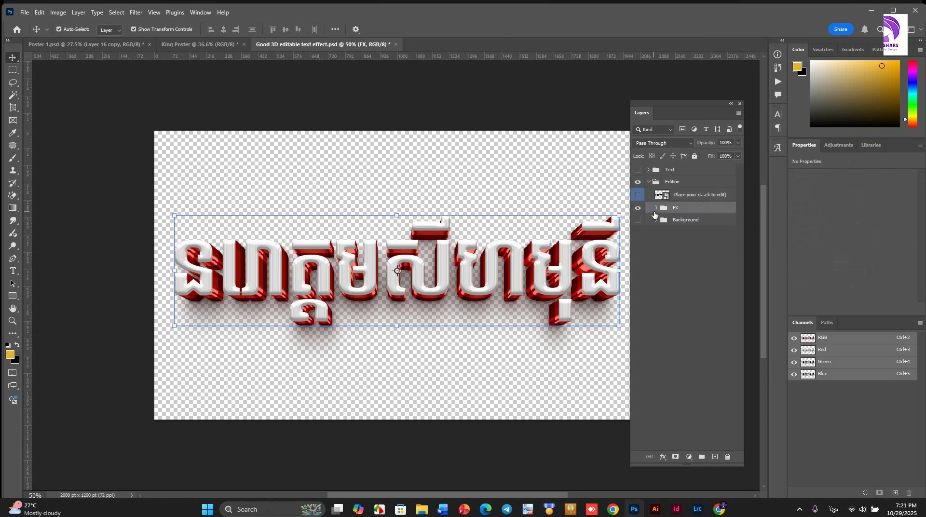
click(656, 207)
click(637, 244)
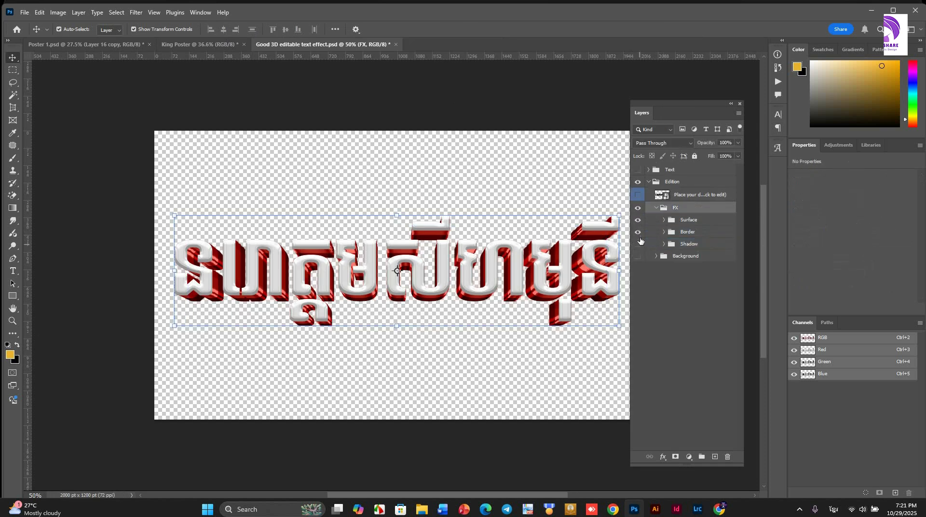
click(652, 232)
click(665, 232)
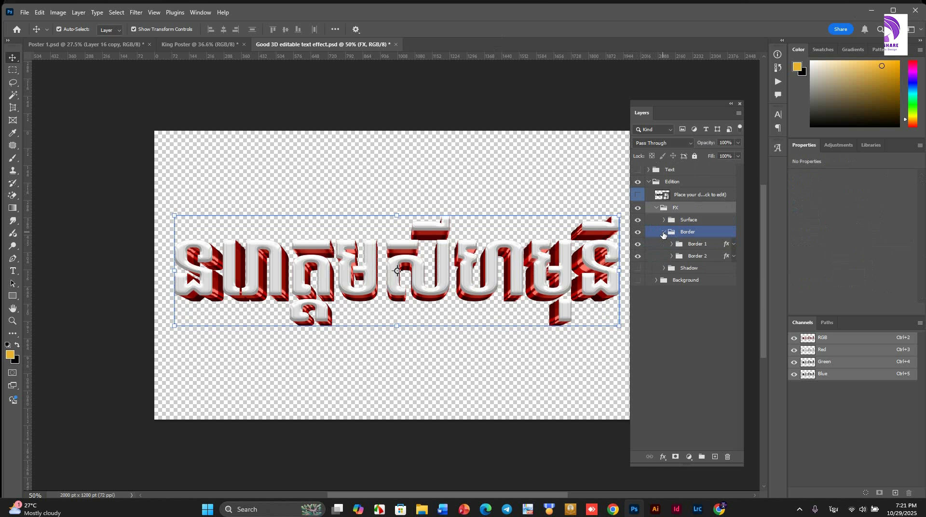
click(697, 255)
click(637, 256)
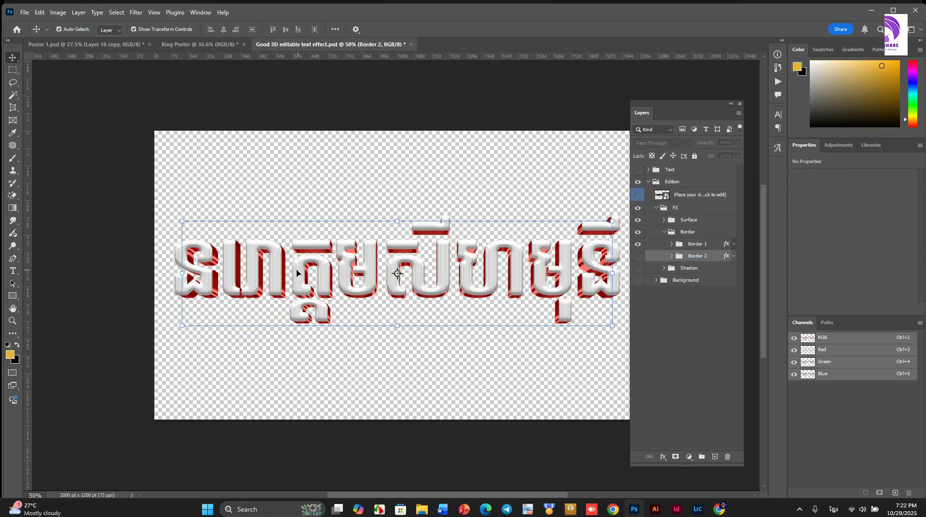
Add a new empty layer above the Text group
click(376, 180)
scroll(378, 191, down, 1)
scroll(377, 191, up, 1)
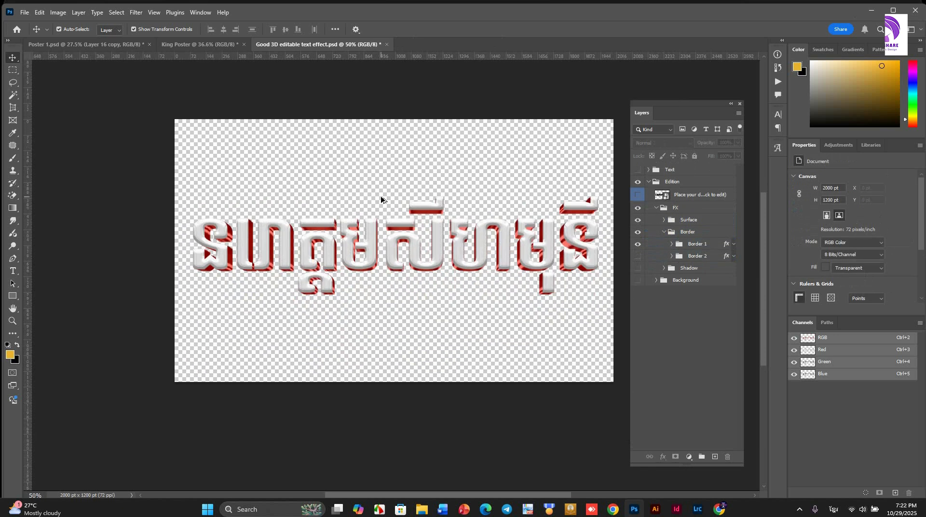
click(679, 171)
click(715, 457)
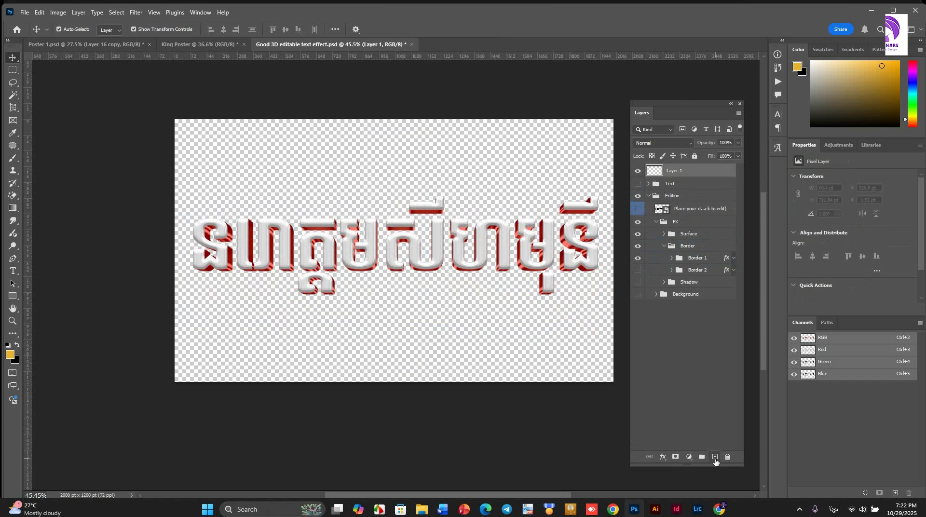
Merge the visible layers of the 3D text into the new layer and convert it to a smart object
click(39, 12)
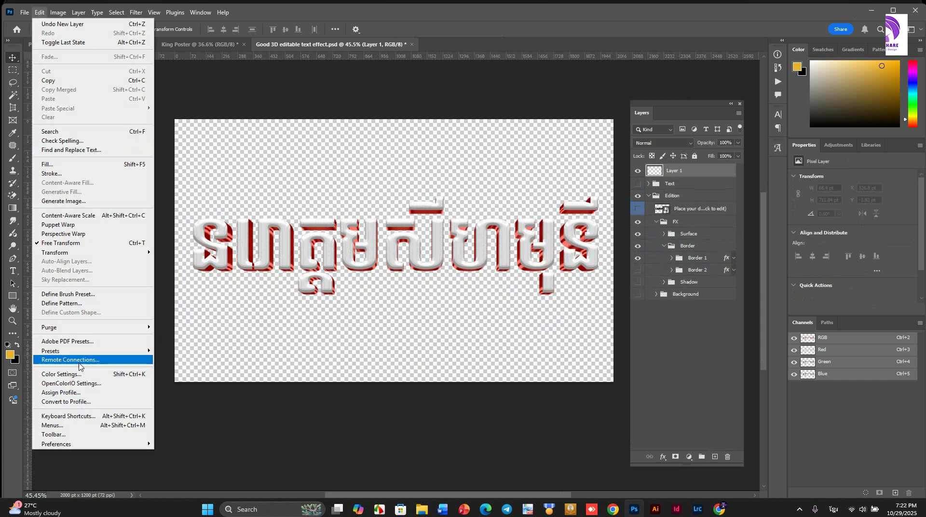
mouse_move(79, 12)
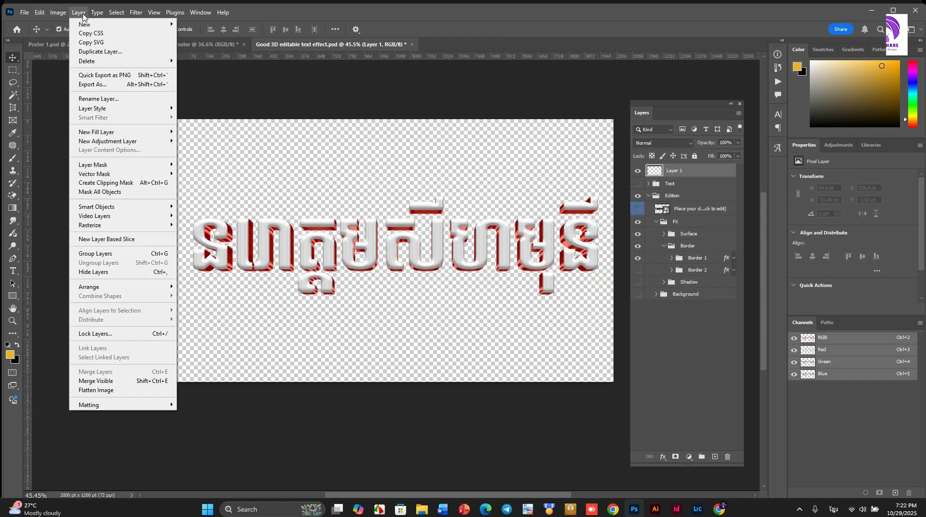
click(136, 381)
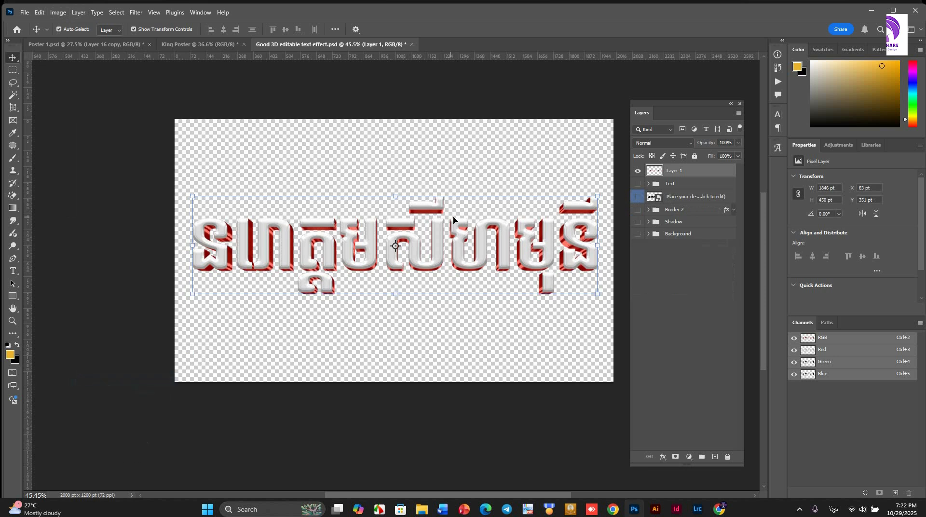
right_click(684, 173)
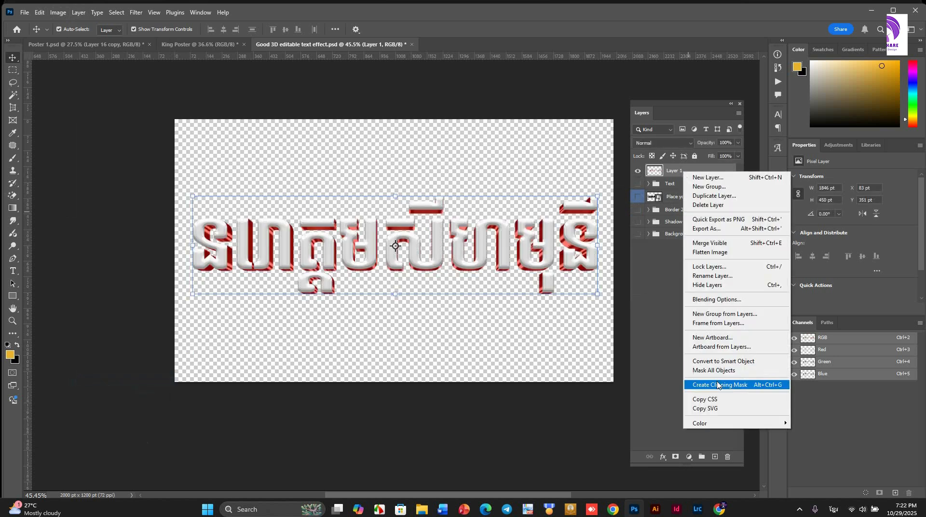
click(739, 362)
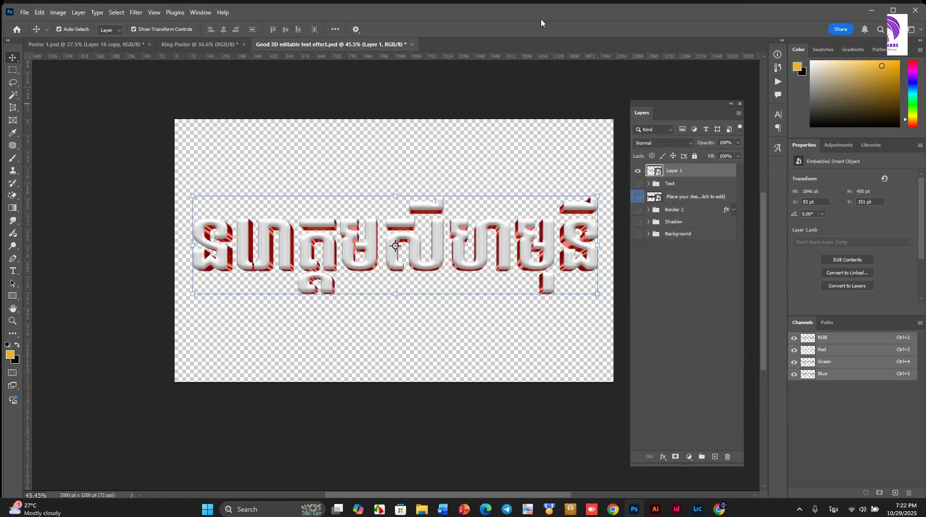
Place the 3D title in the King Poster document, scaled to about 366 pt wide and positioned across the portrait's waist
drag(710, 173, 436, 309)
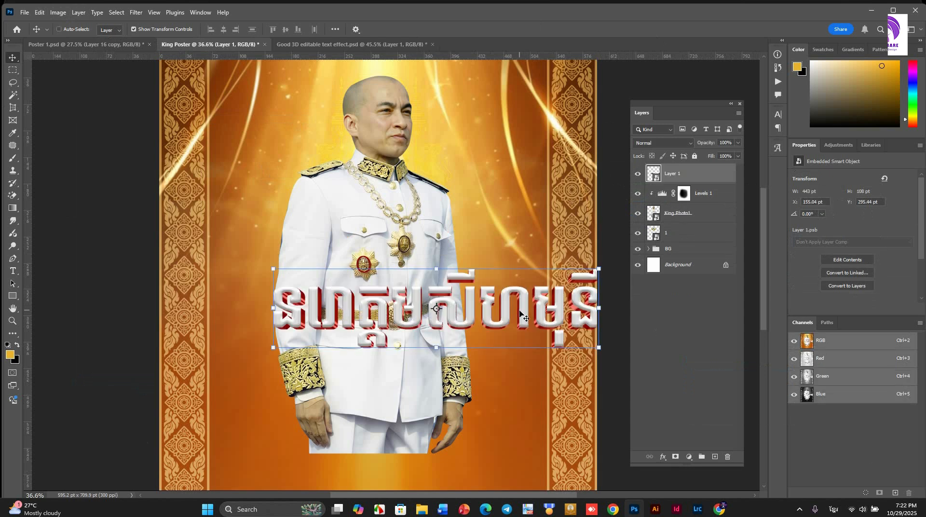
key(ctrl+t)
drag(529, 314, 476, 302)
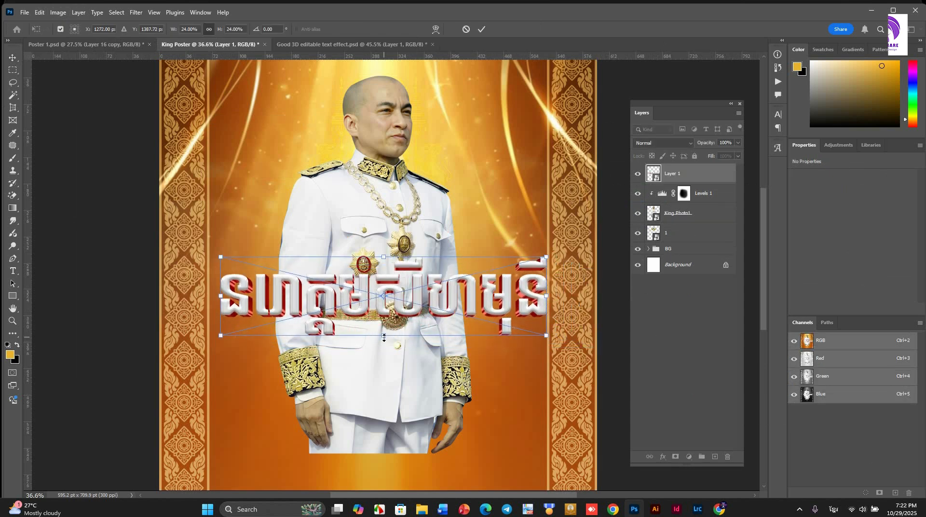
drag(384, 338, 390, 293)
key(Return)
scroll(385, 325, down, 3)
scroll(390, 293, down, 1)
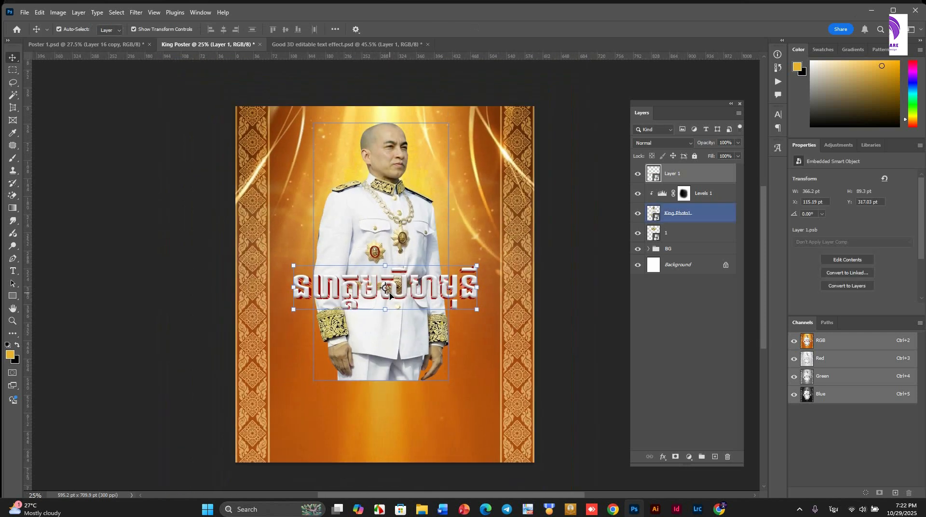
Scale the King Photo1 portrait together with its Levels 1 adjustment to 95.3% and shift it slightly down
scroll(389, 295, up, 2)
click(405, 374)
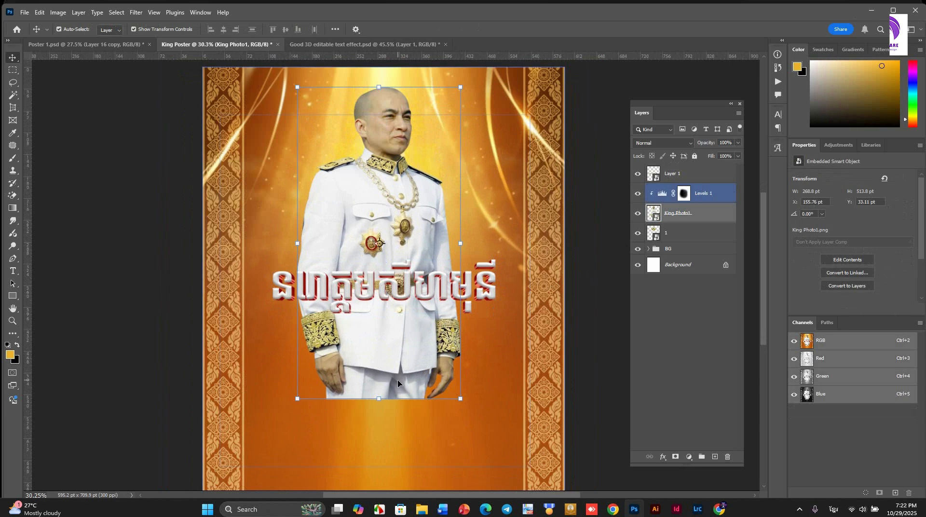
shift+click(719, 196)
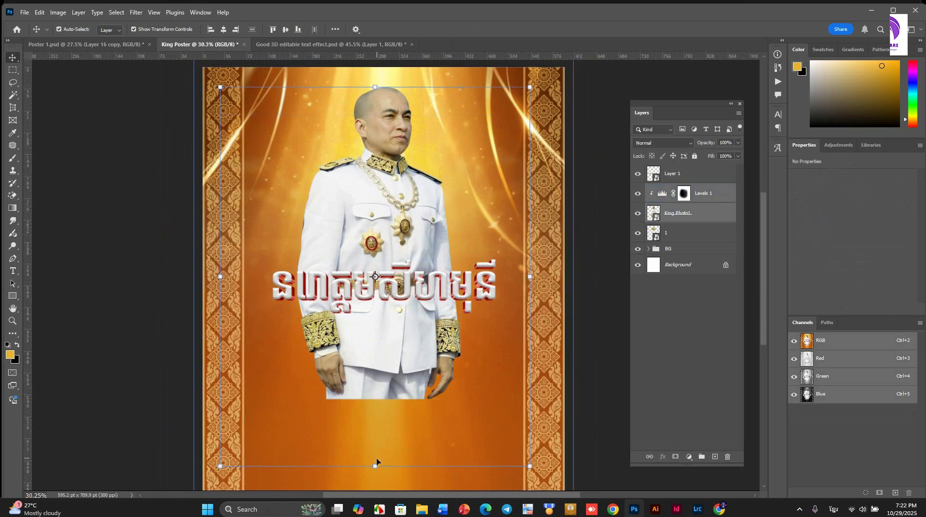
drag(375, 466, 376, 448)
drag(393, 379, 394, 388)
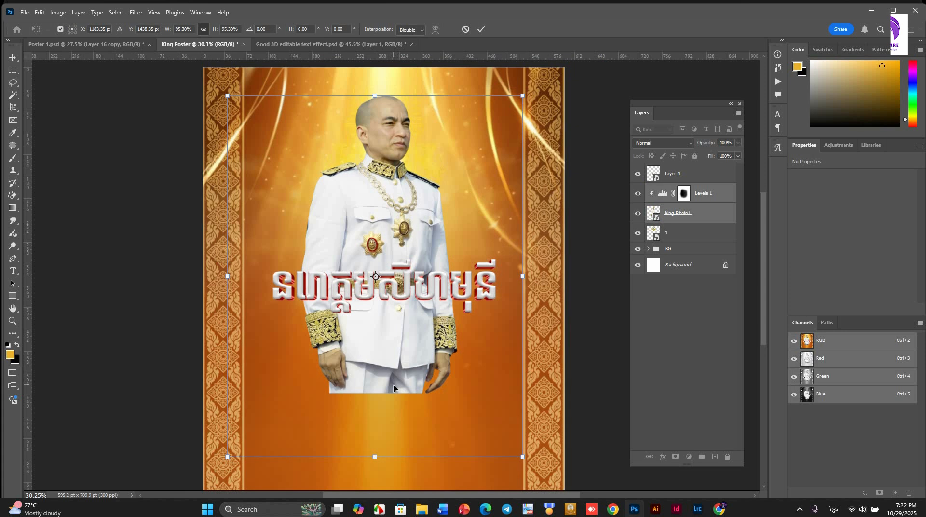
key(Return)
Switch to Poster 1.psd and copy the layer style of the large golden title's smart object, Layer 2
click(122, 45)
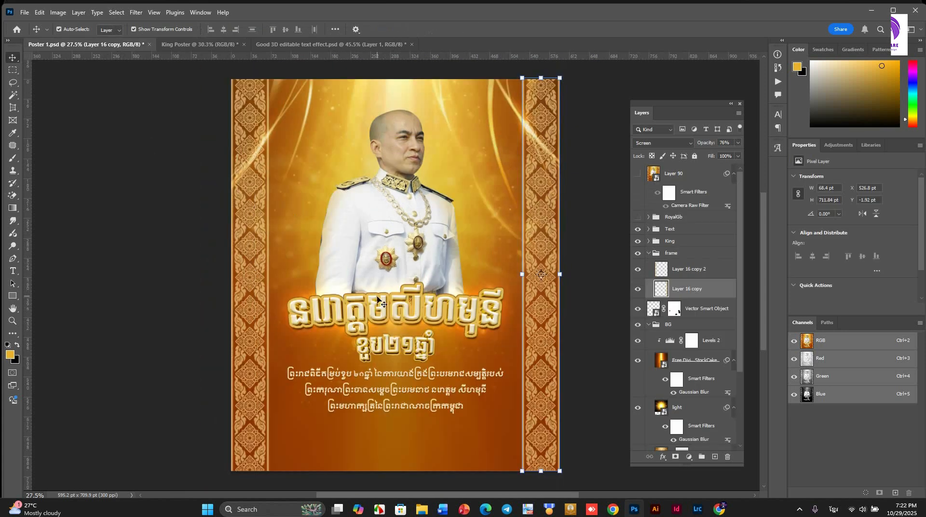
click(381, 303)
right_click(446, 308)
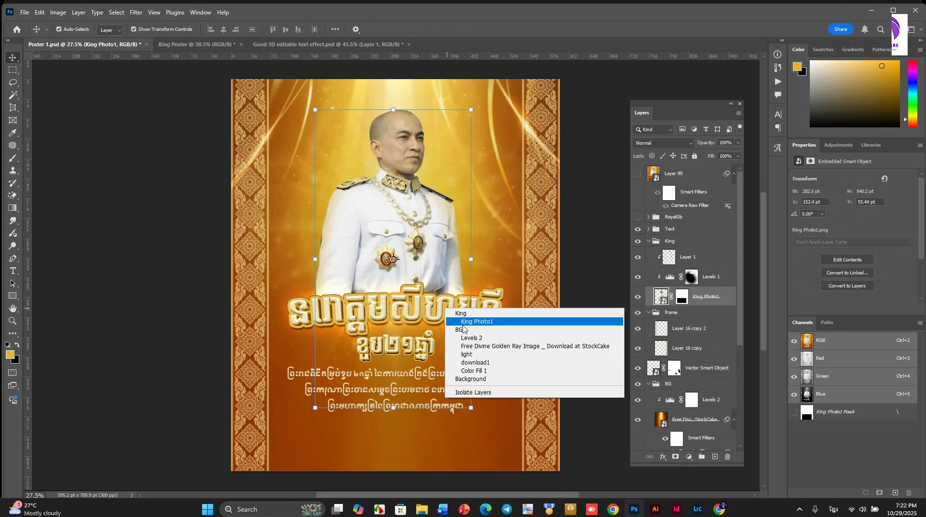
click(470, 337)
right_click(425, 308)
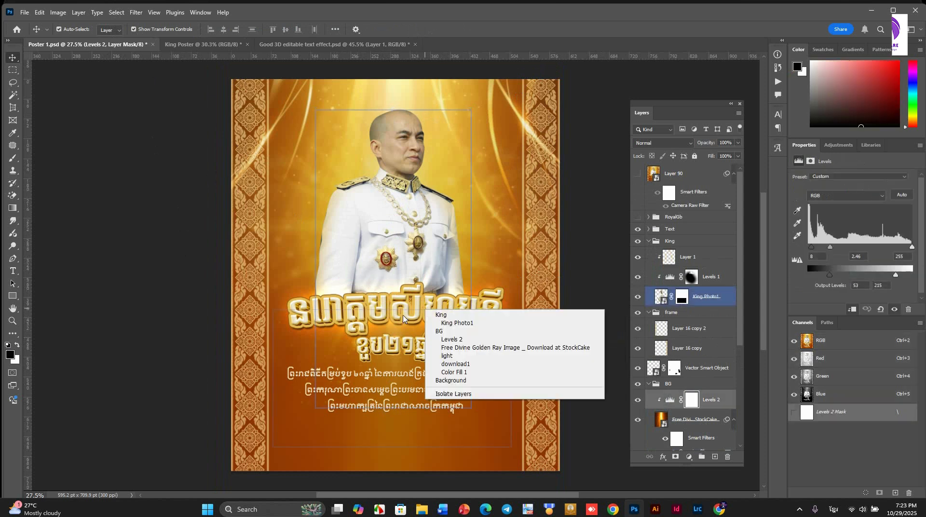
right_click(298, 326)
click(327, 347)
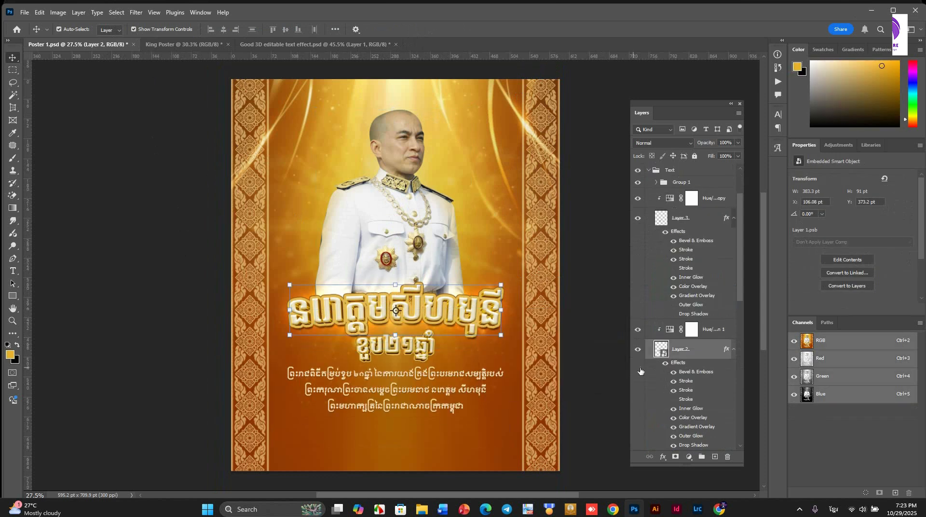
click(637, 349)
click(637, 348)
right_click(675, 353)
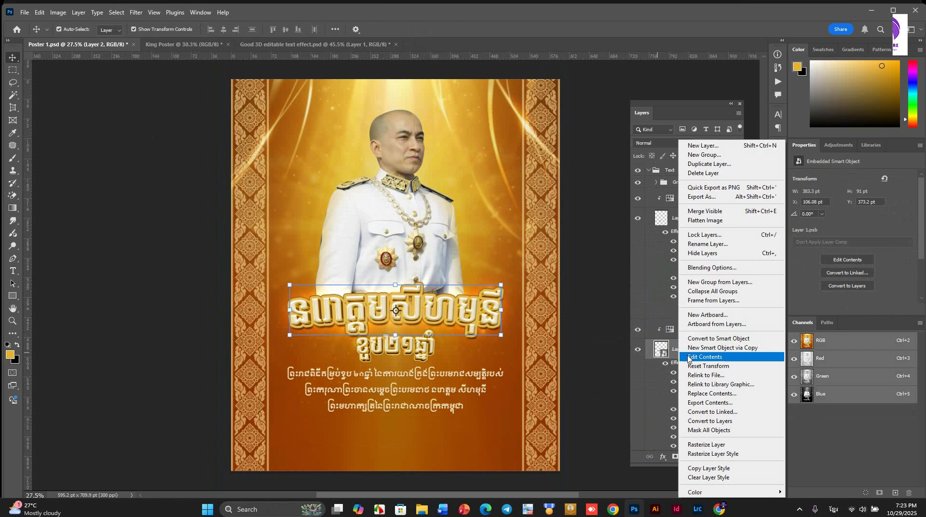
click(701, 468)
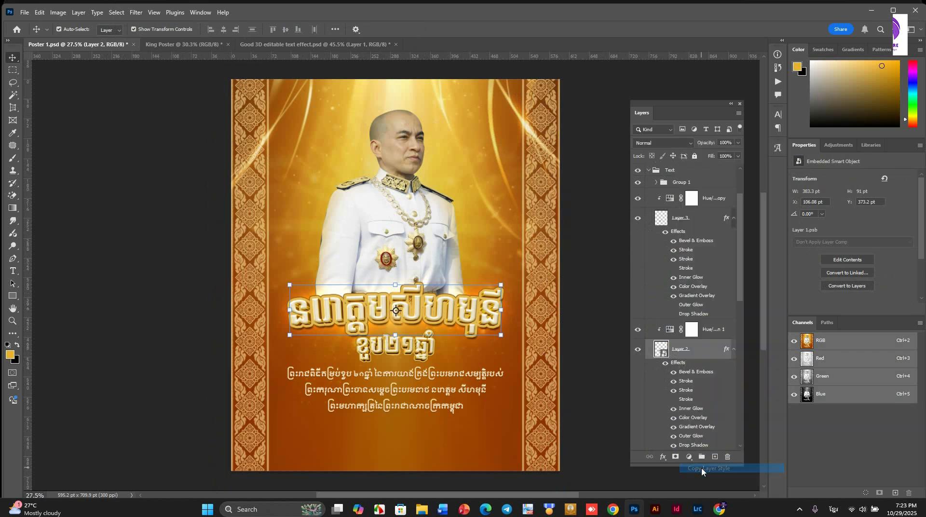
Return to King Poster and paste the copied layer style onto the 3D title on Layer 1
click(182, 44)
scroll(361, 312, up, 2)
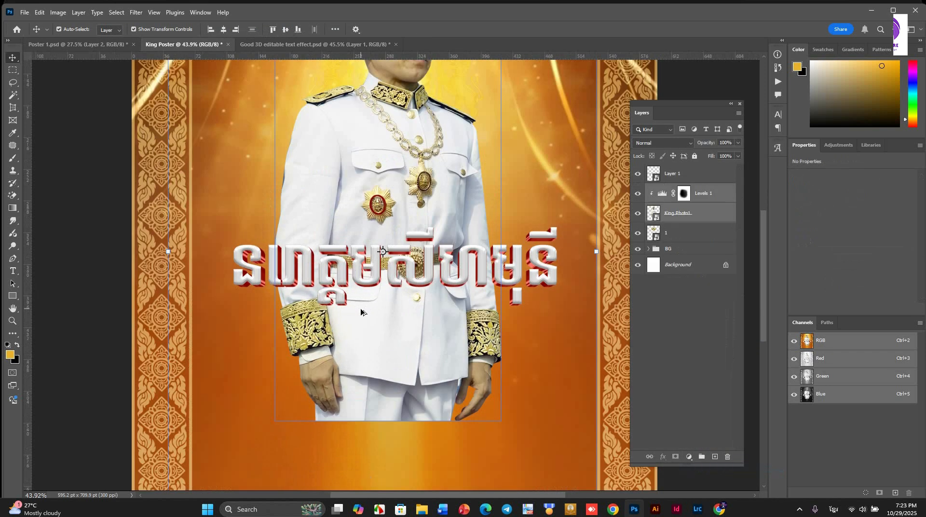
scroll(361, 311, up, 1)
click(675, 173)
right_click(719, 173)
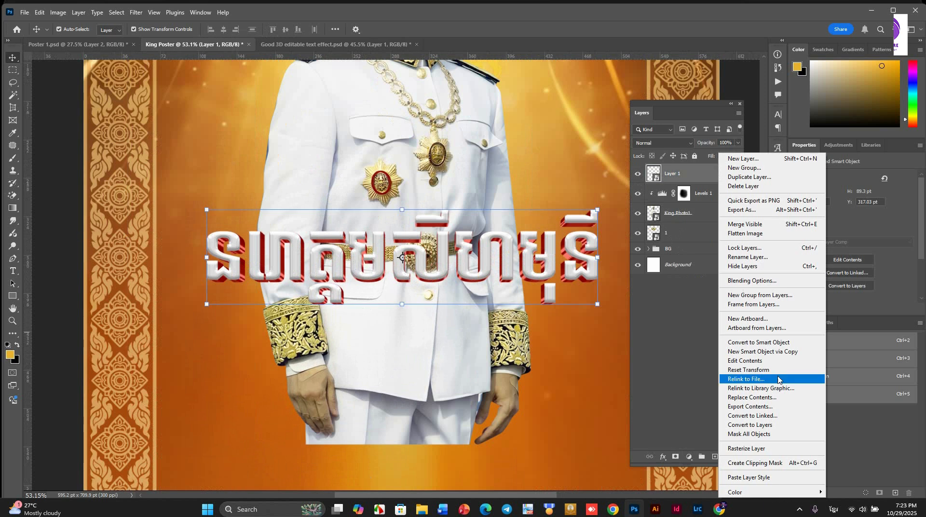
click(749, 477)
scroll(437, 300, down, 4)
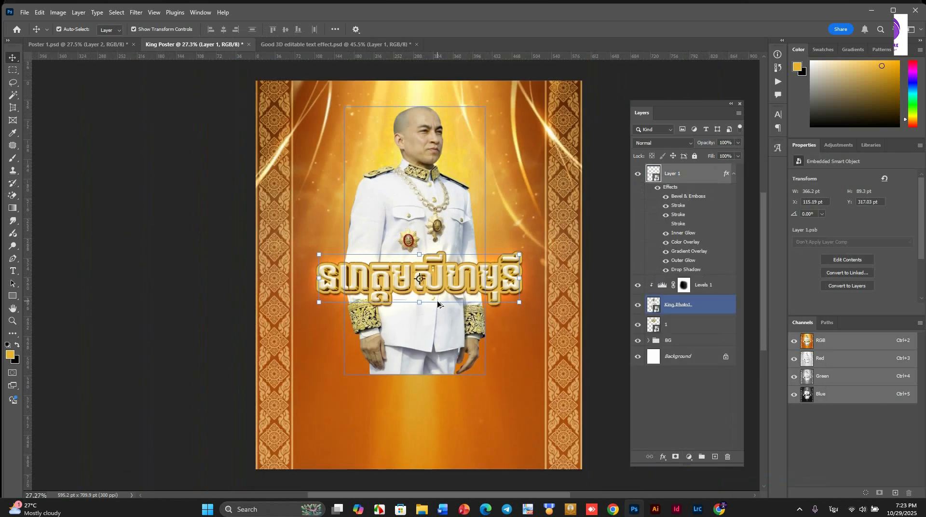
Warp the 3D title with the Arc style at a bend of 5%
scroll(436, 299, up, 2)
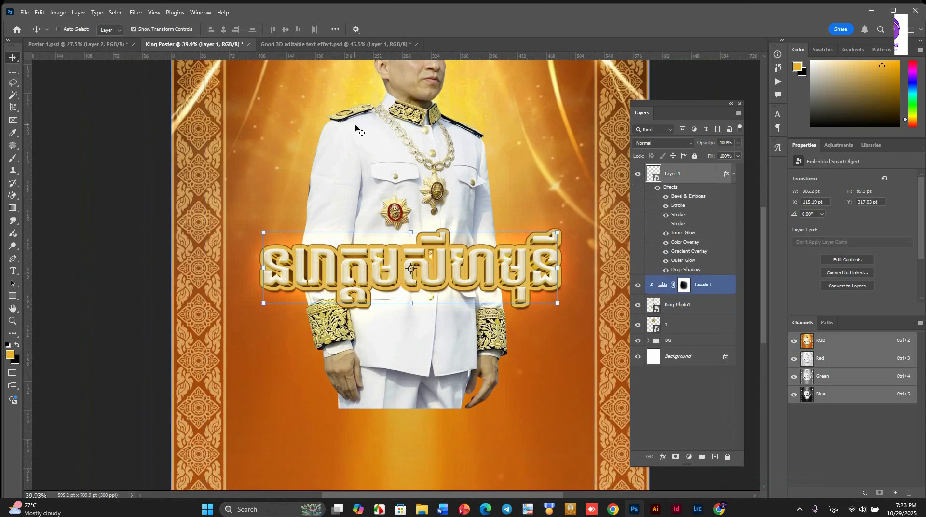
key(ctrl+t)
click(436, 30)
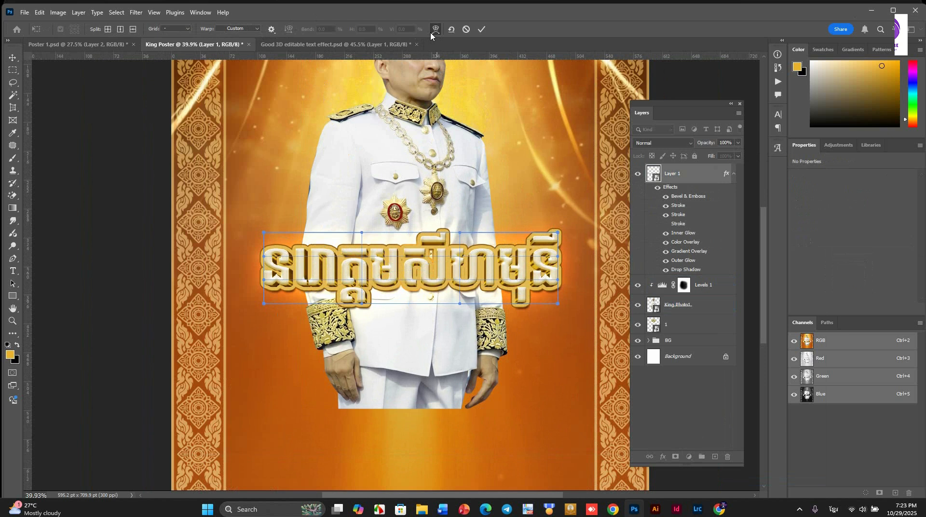
click(235, 29)
click(233, 50)
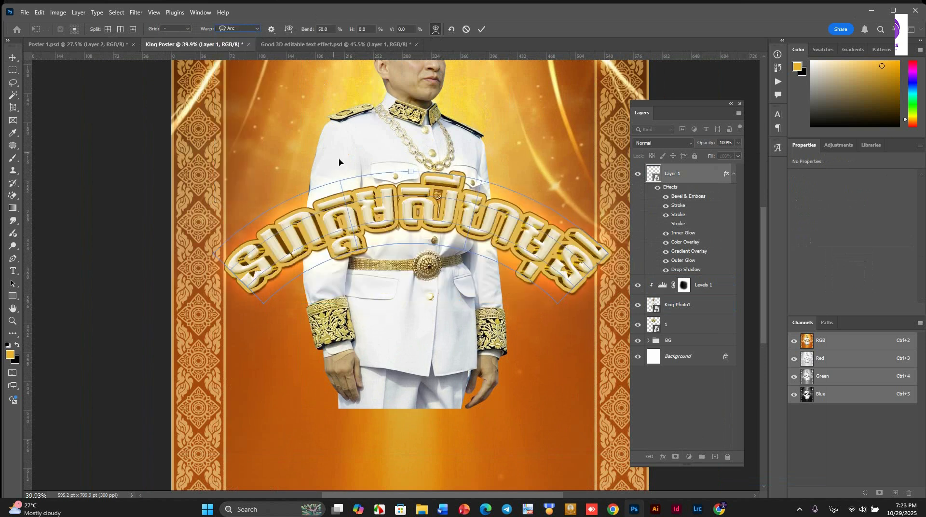
drag(411, 172, 418, 230)
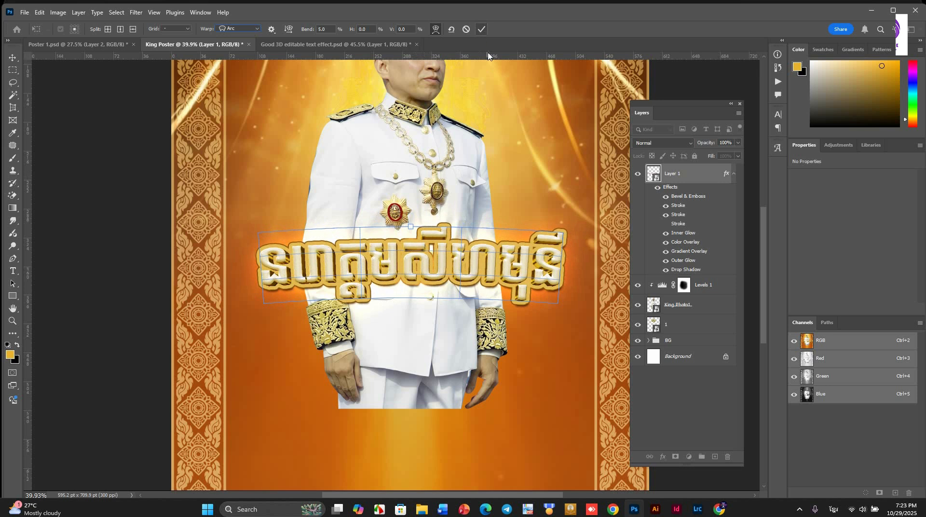
key(Return)
Add a Hue/Saturation adjustment clipped to the title, with Hue -92 and Saturation -17
click(689, 456)
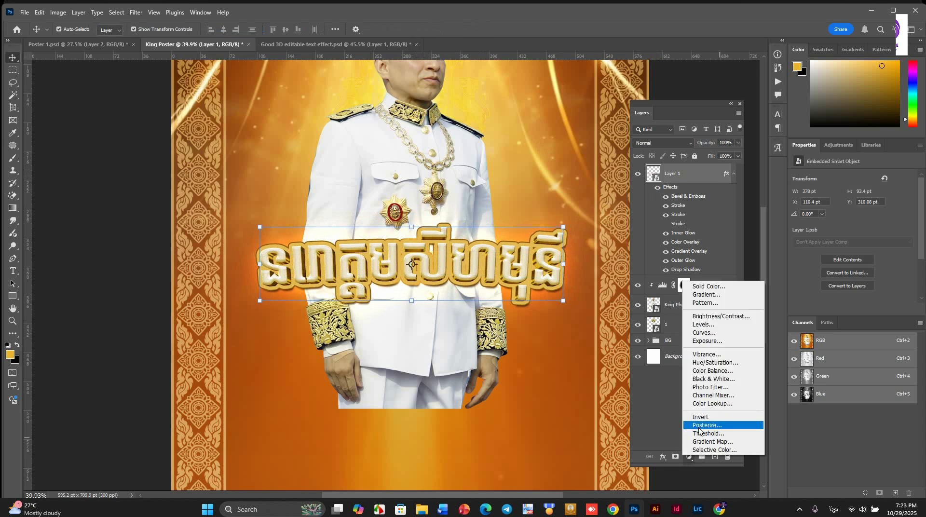
click(715, 362)
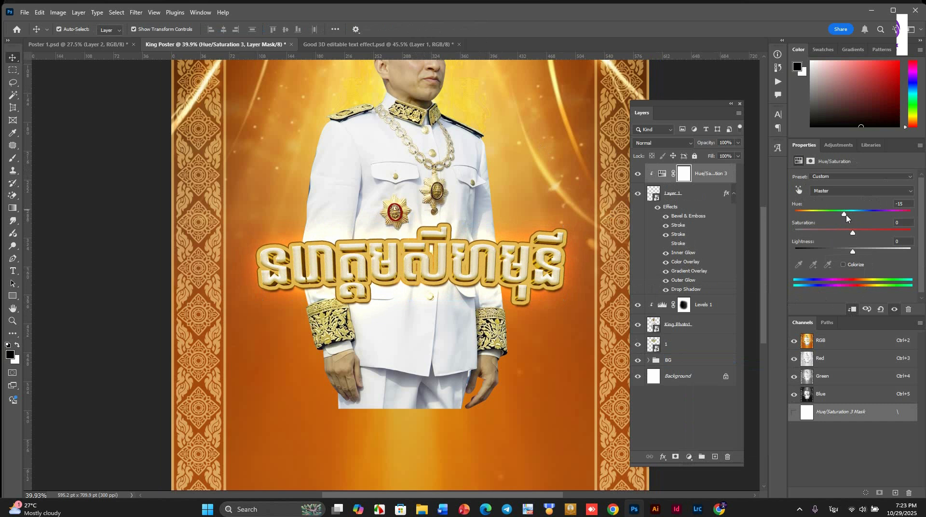
scroll(401, 273, up, 5)
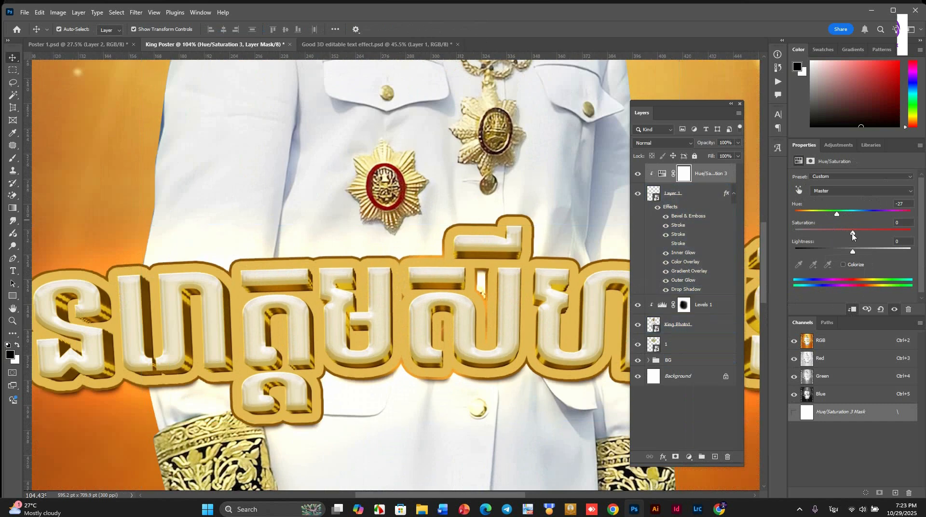
drag(887, 227, 856, 212)
drag(816, 215, 816, 217)
scroll(248, 333, down, 5)
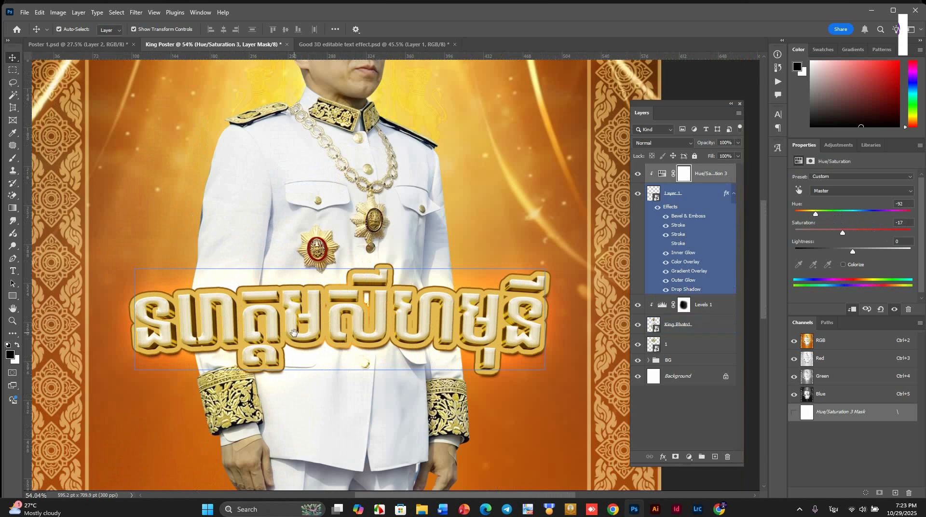
drag(295, 335, 318, 261)
scroll(319, 261, down, 2)
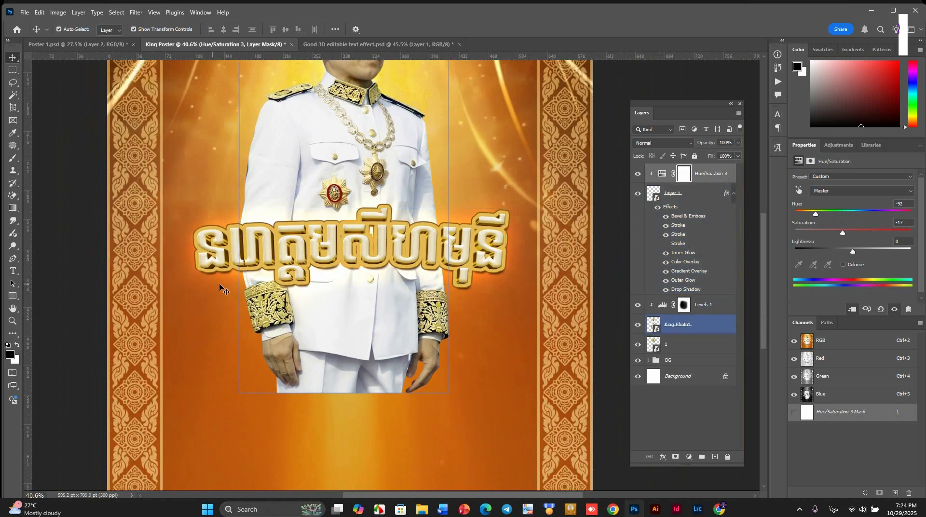
click(75, 278)
scroll(295, 246, down, 3)
drag(362, 236, 380, 246)
scroll(371, 245, up, 1)
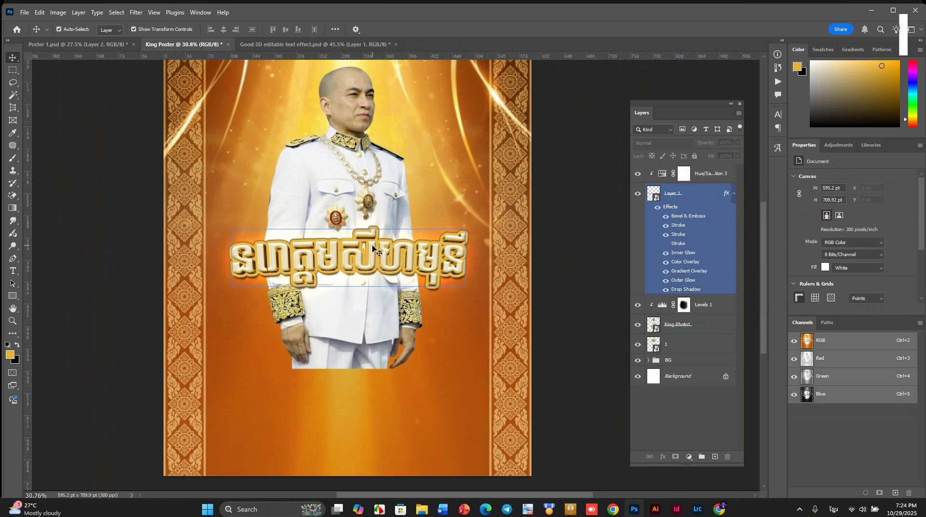
Hide the part of King Photo1 below the title with a layer mask made from a rectangular selection and inverted
click(685, 325)
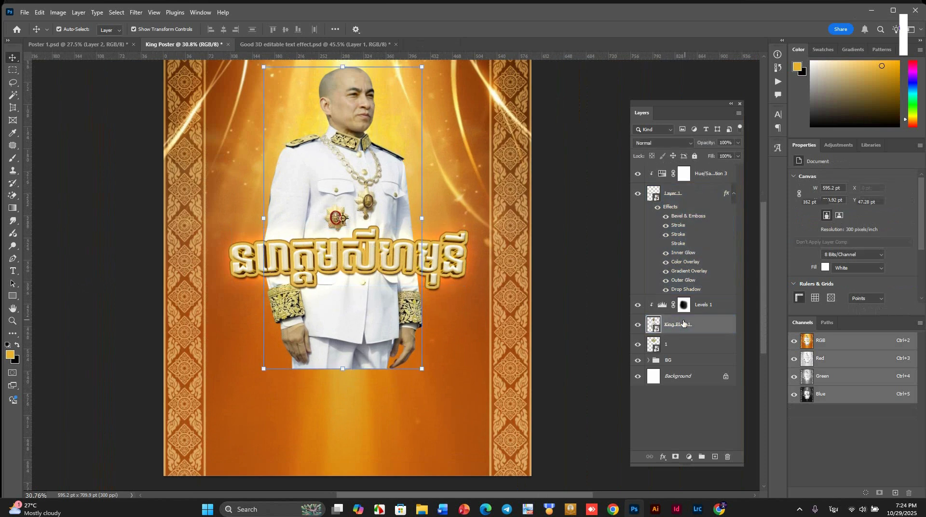
click(12, 72)
drag(223, 263, 445, 401)
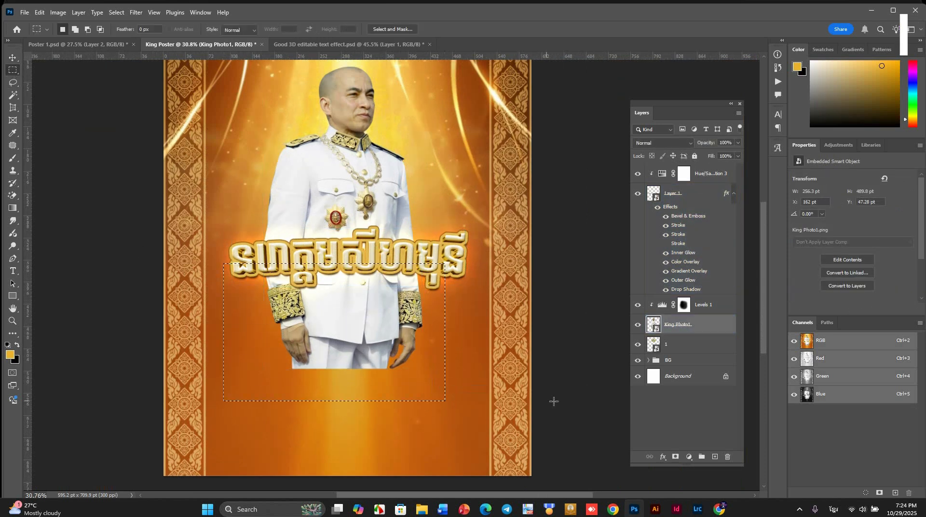
click(674, 456)
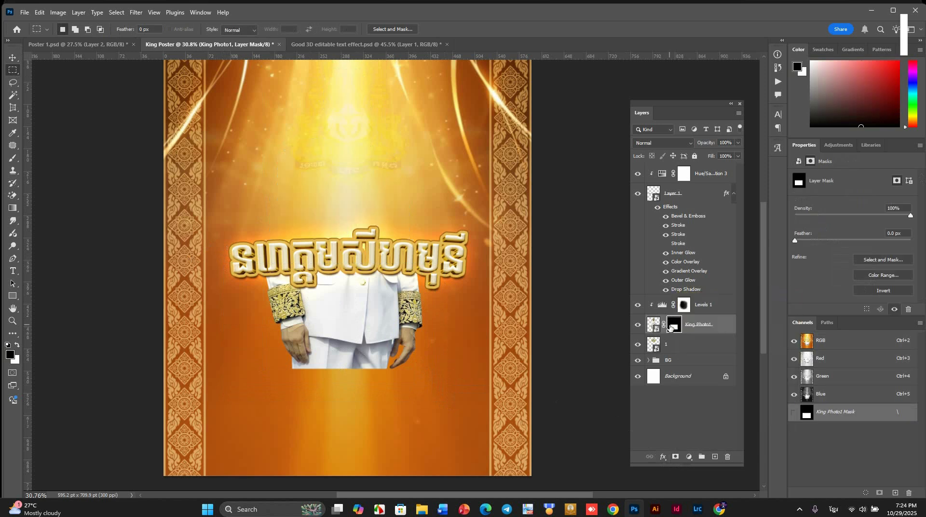
key(ctrl+i)
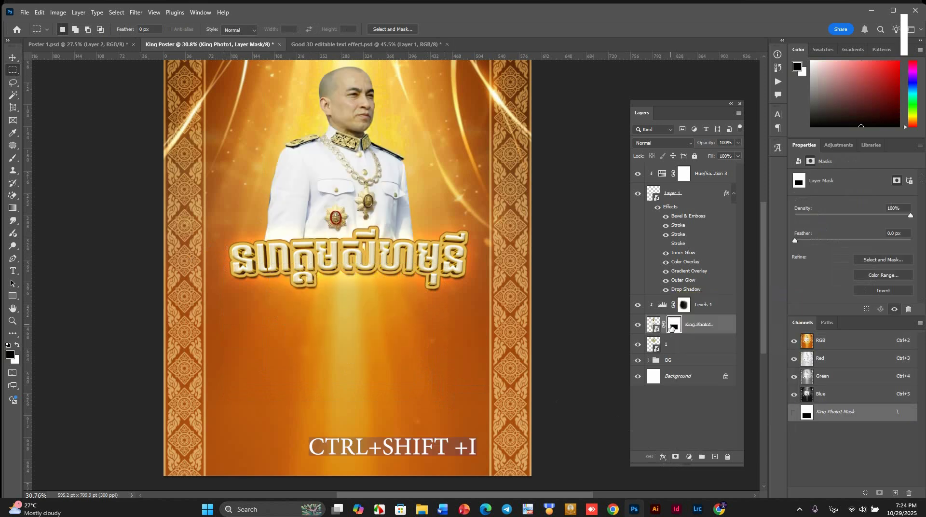
scroll(331, 312, down, 5)
scroll(331, 310, up, 2)
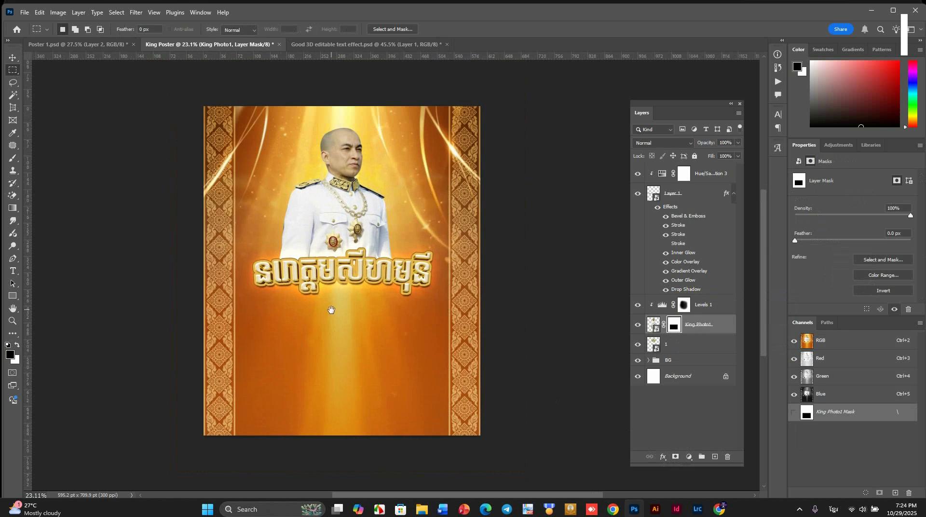
Enlarge King Photo1 together with its Levels 1 adjustment to about 111%, keeping the proportions and the portrait's top edge in place
drag(331, 310, 381, 297)
scroll(373, 306, up, 1)
scroll(380, 297, up, 1)
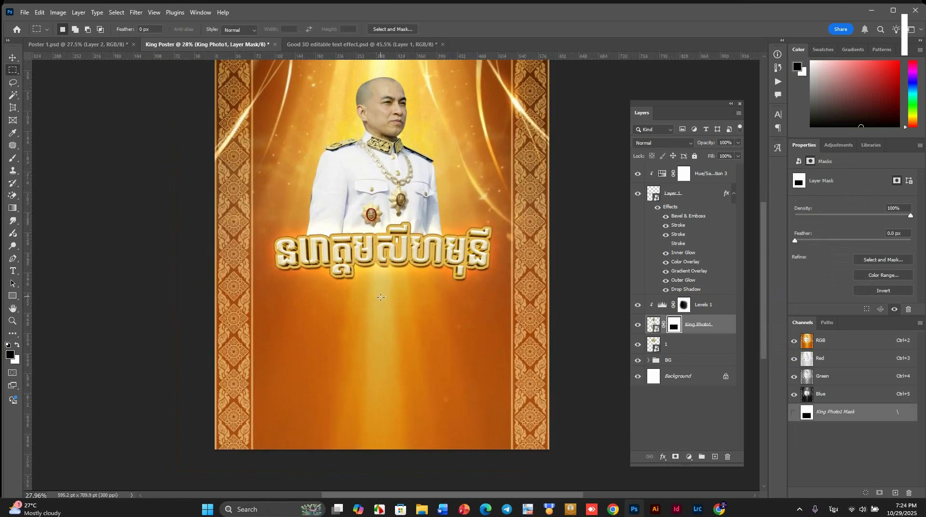
click(11, 58)
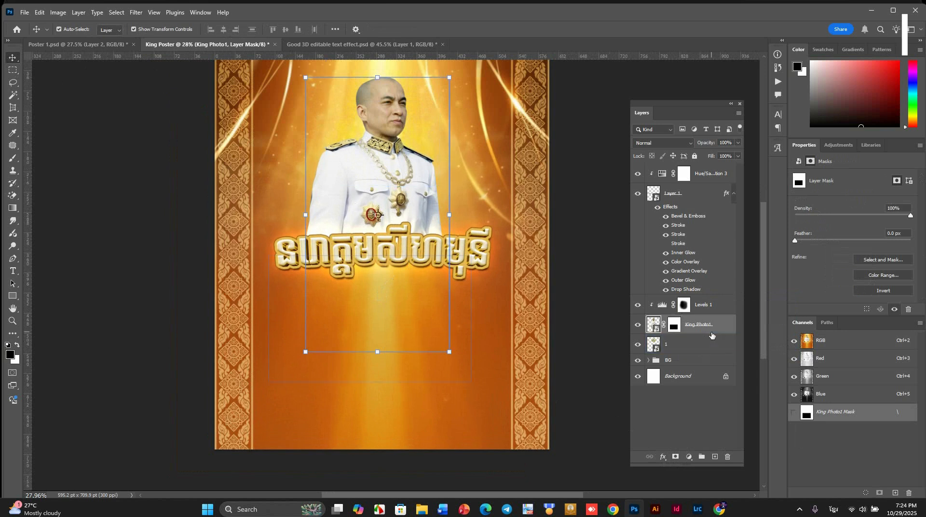
shift+click(708, 304)
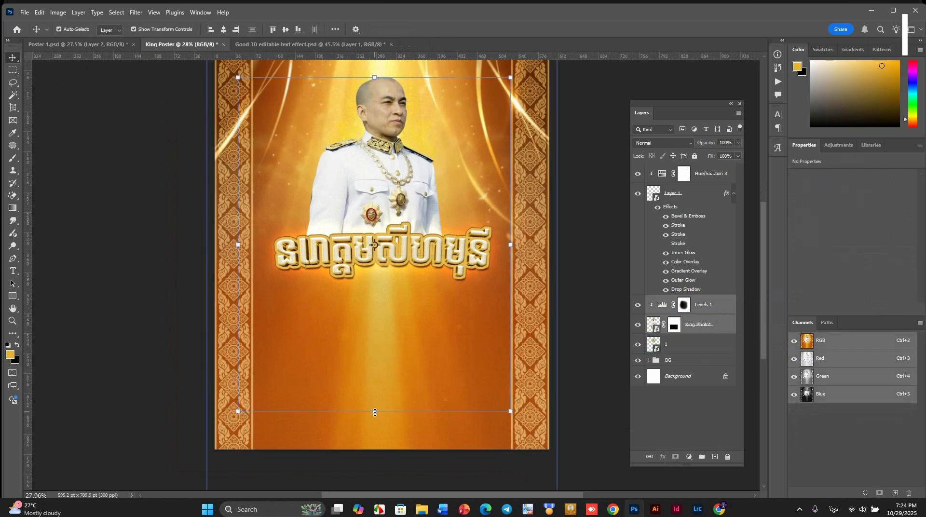
drag(375, 412, 385, 450)
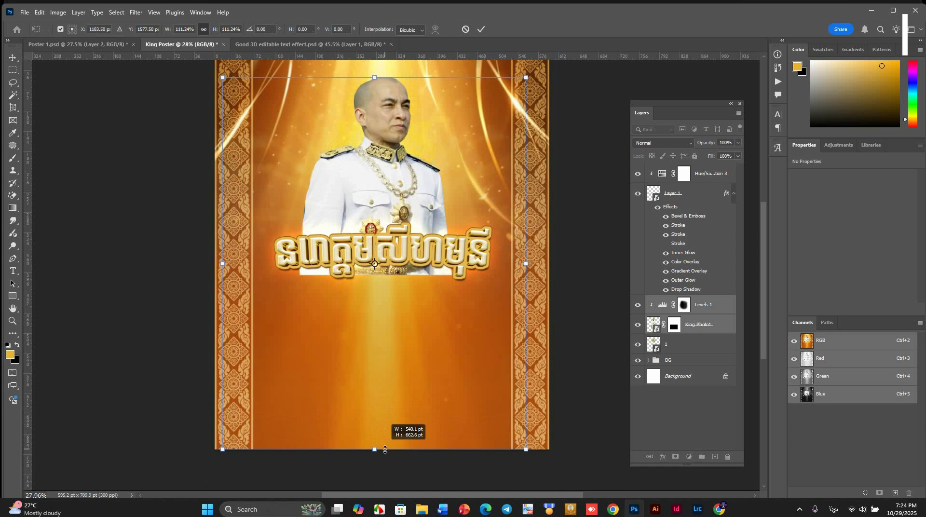
scroll(429, 306, down, 3)
scroll(429, 305, up, 1)
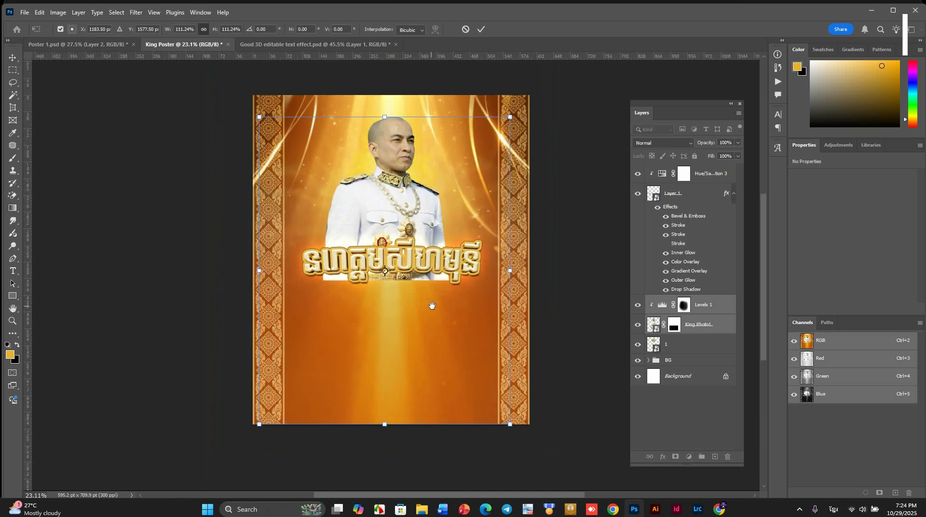
drag(432, 305, 442, 324)
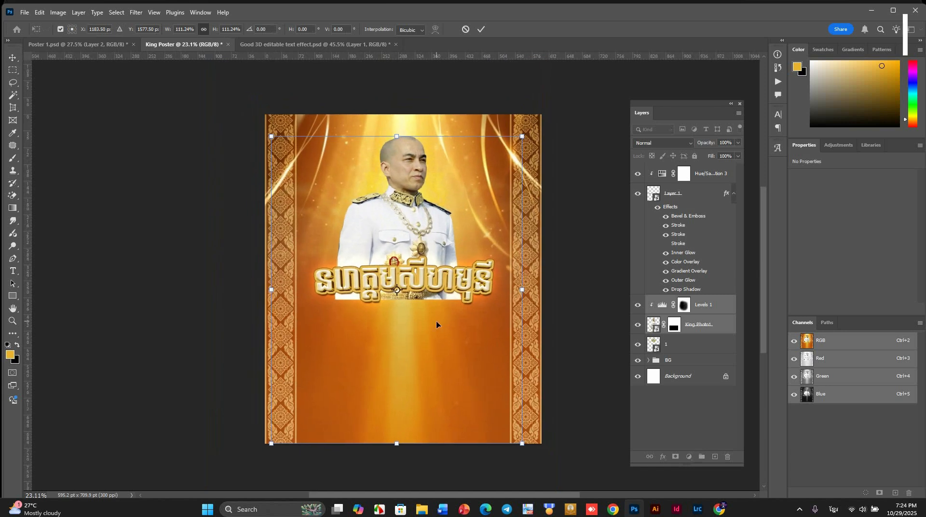
key(Return)
Move the 3D title and its Hue/Saturation 3 adjustment straight down to cover the cut-off lower edge of the portrait
click(449, 289)
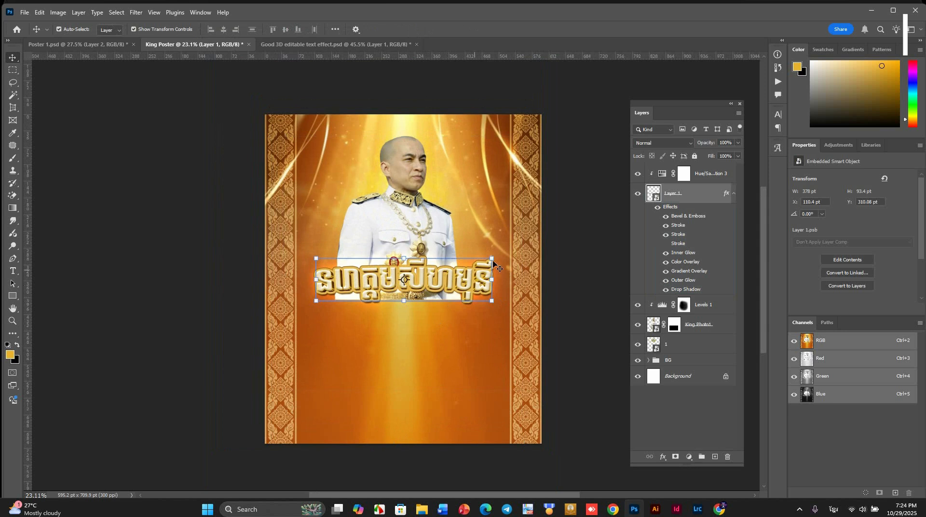
shift+click(704, 180)
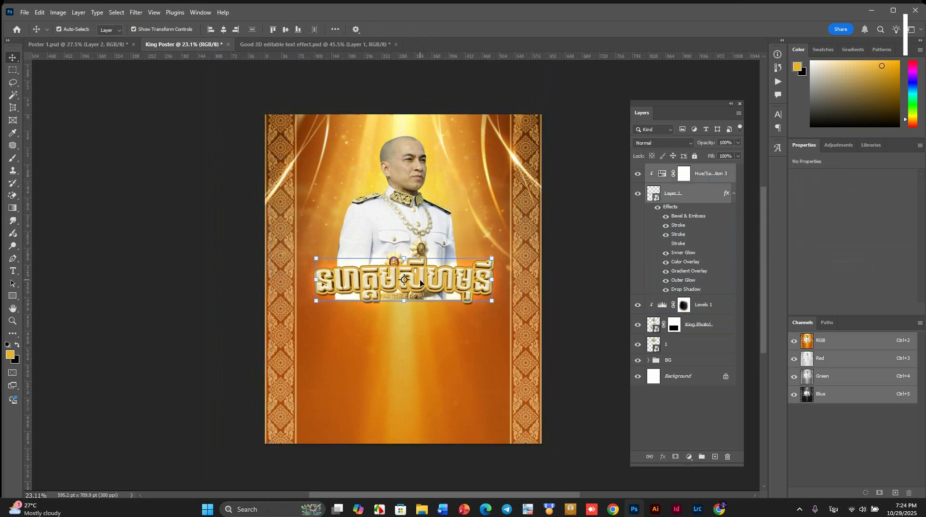
drag(419, 287, 417, 305)
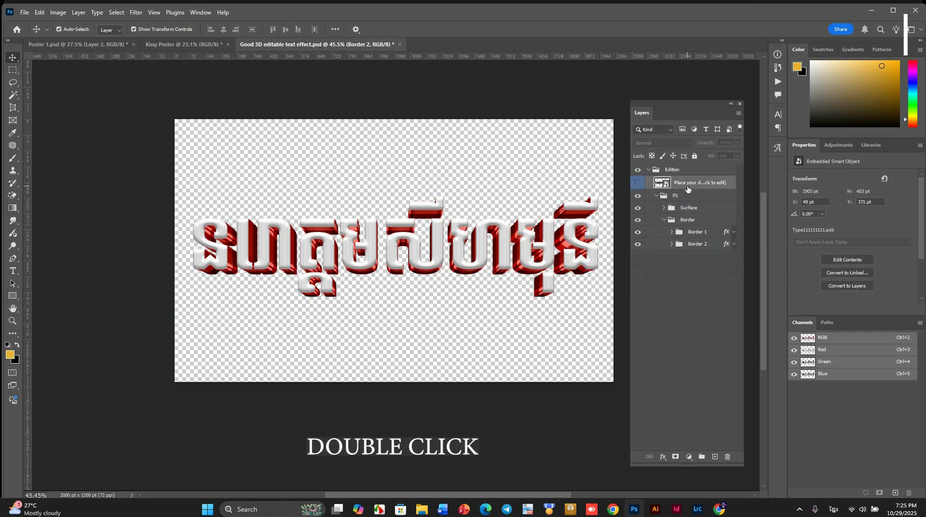
Replace the text in the 3D text effect's smart object with "ខួប២១ឆ្នាំ", saving and closing the smart object
click(663, 183)
double_click(662, 183)
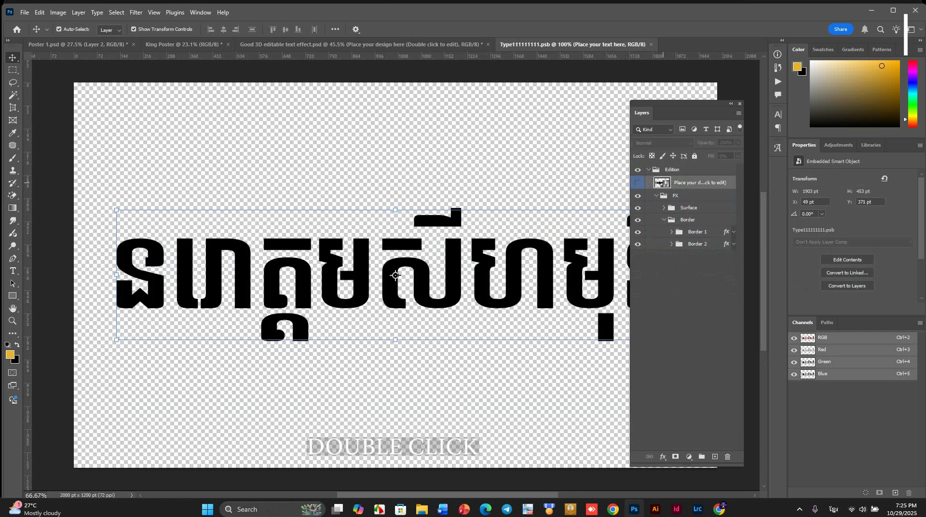
key(t)
click(400, 274)
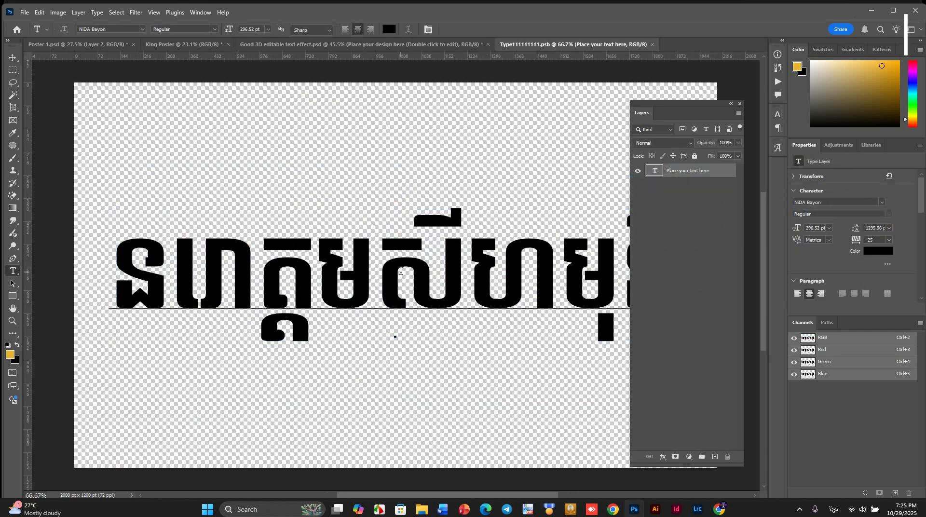
key(ctrl+a)
text(ខ្ម)
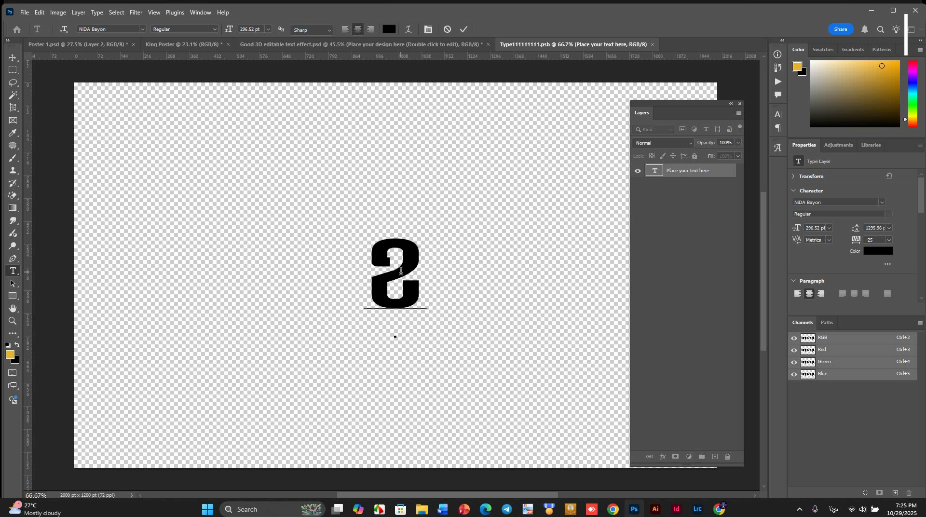
text(ប)
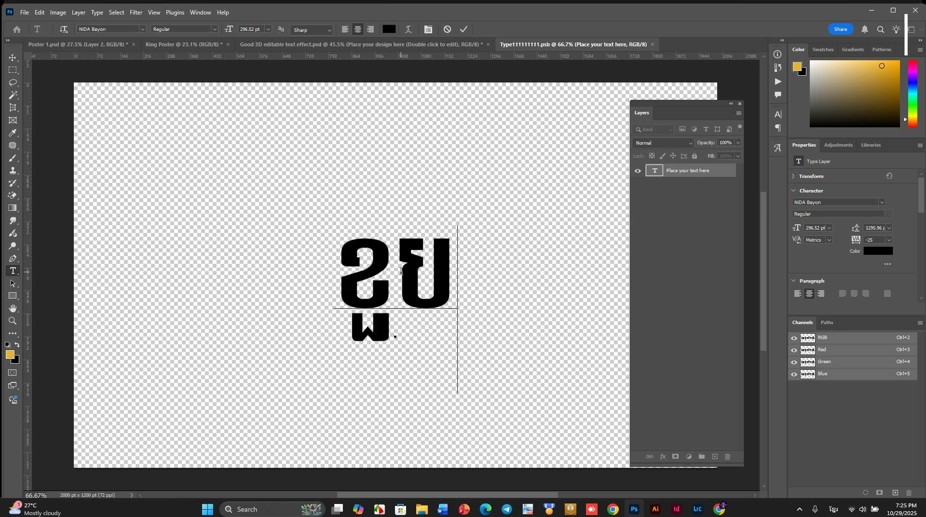
text(ហទឆ្នាំ)
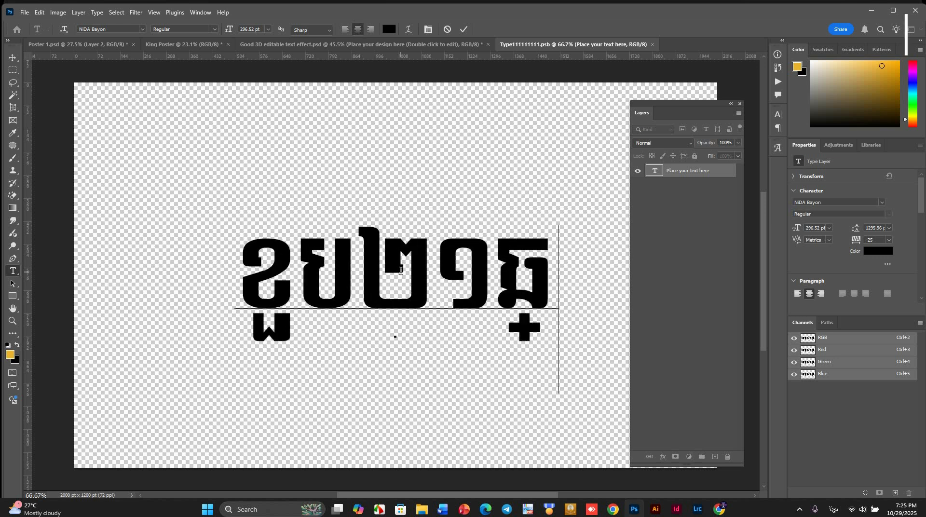
click(464, 30)
click(16, 59)
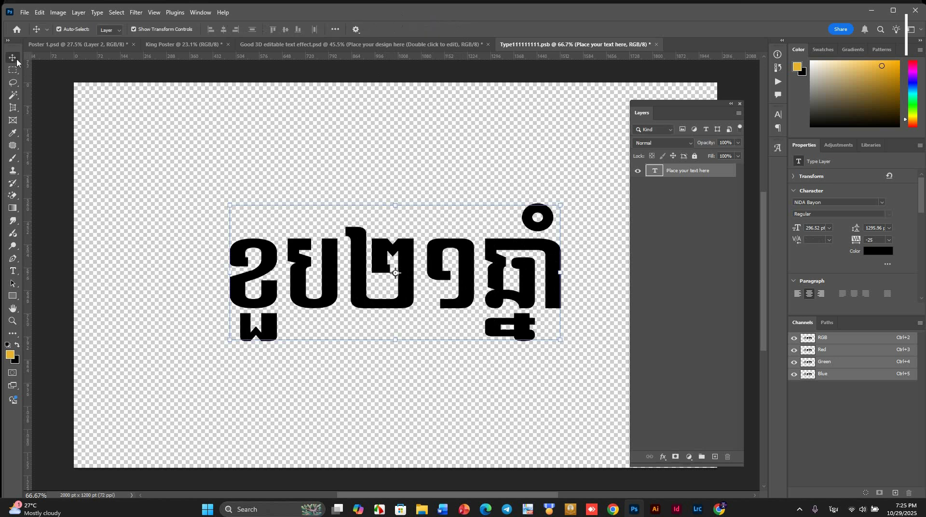
click(656, 45)
click(418, 193)
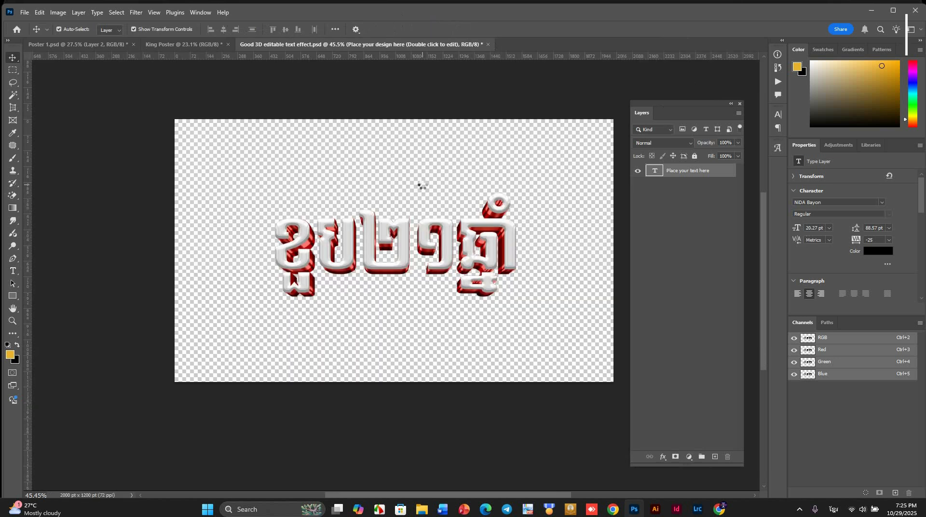
Hide the Border 2 group, add a new layer and merge the visible 3D text layers into it
scroll(485, 303, up, 4)
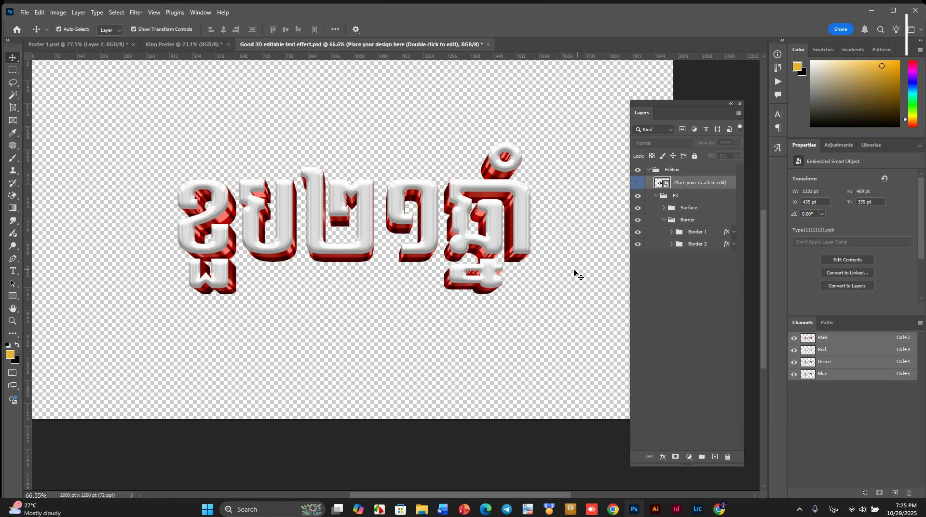
click(638, 244)
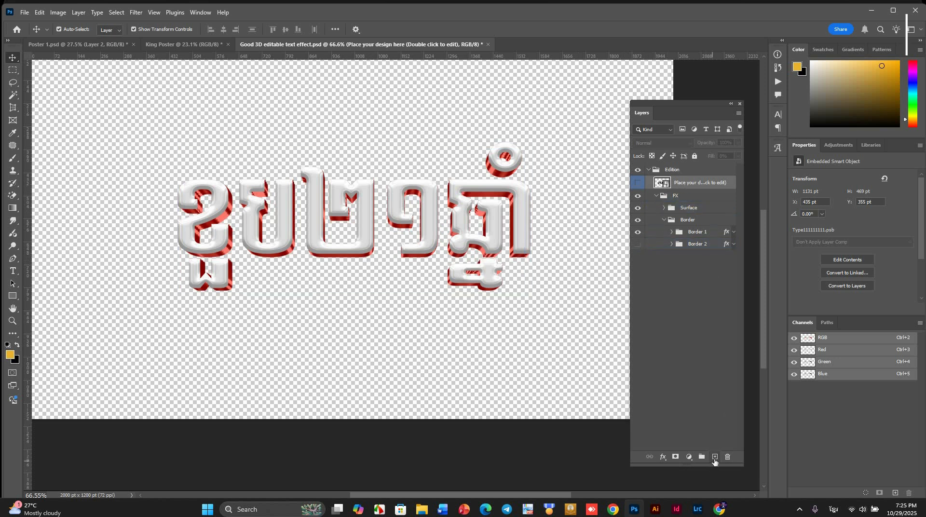
click(715, 457)
click(58, 12)
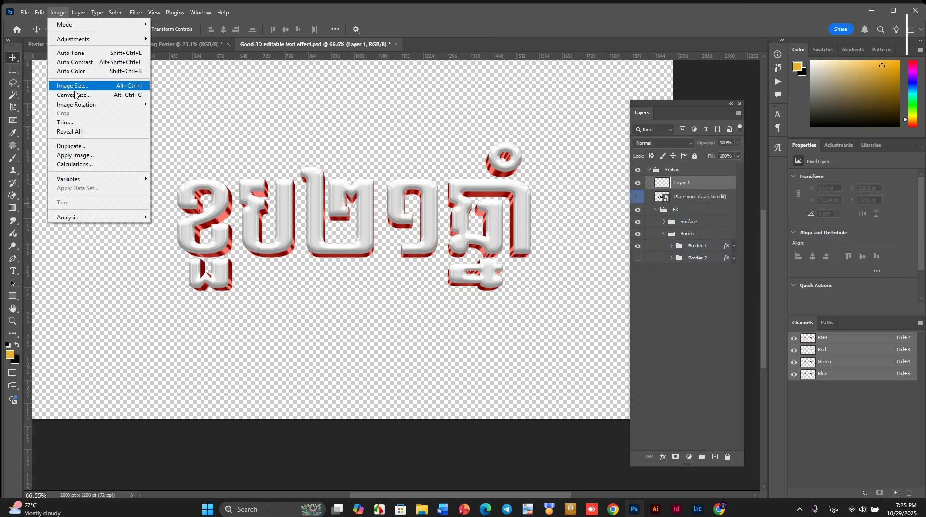
click(111, 381)
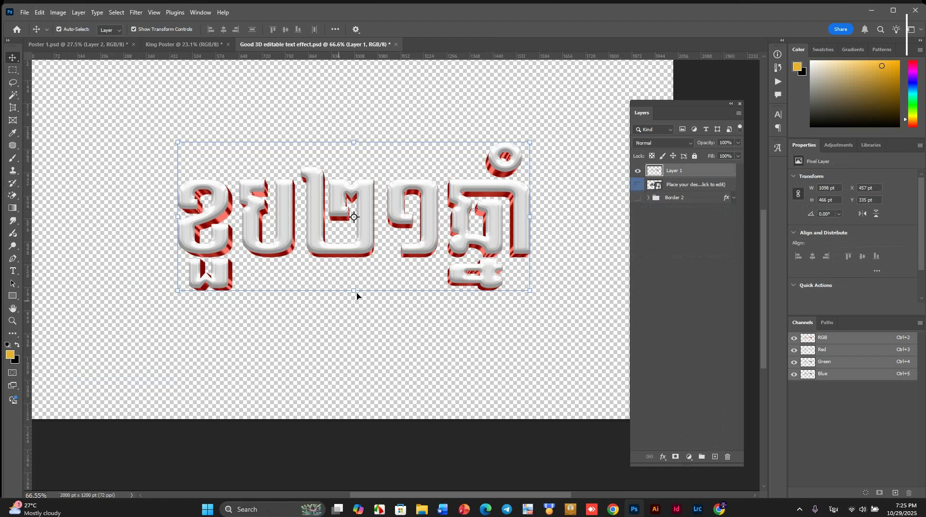
Bring the merged "ខួប២១ឆ្នាំ" layer into King Poster, scaled to about 130 pt wide and placed just below the title
drag(693, 173, 411, 328)
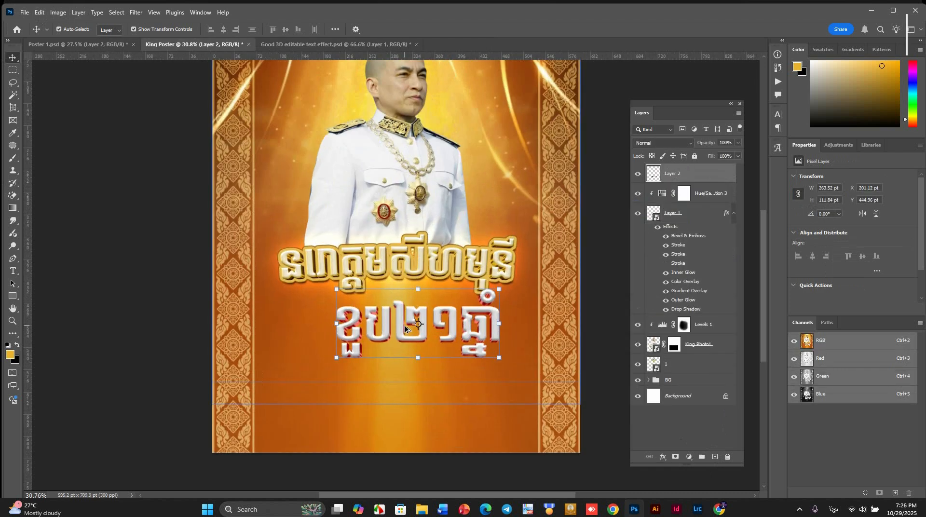
scroll(411, 328, up, 3)
click(423, 373)
drag(423, 375, 424, 336)
mouse_move(422, 319)
mouse_down()
mouse_move(410, 309)
mouse_move(417, 315)
mouse_up()
key(Return)
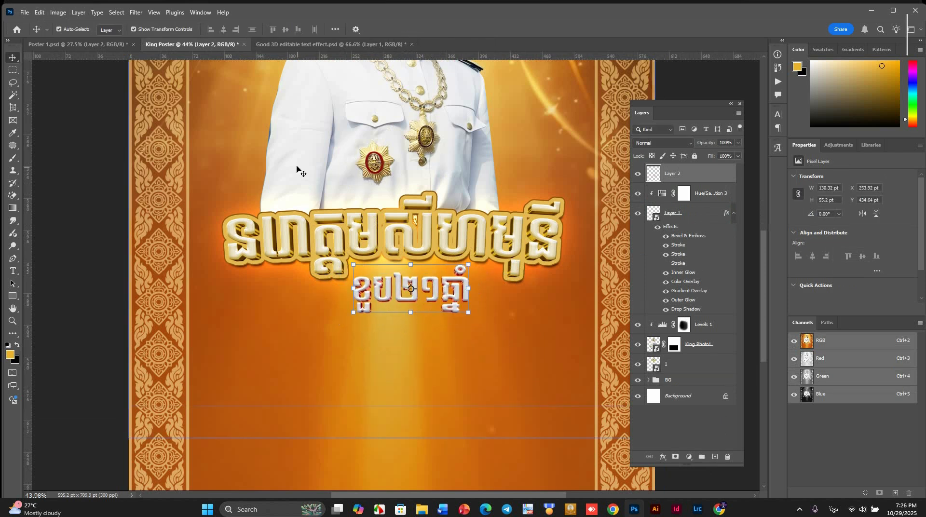
Warp the "ខួប២១ឆ្នាំ" text on Layer 2 with the Arc style at a bend of 3.5%
key(ctrl+t)
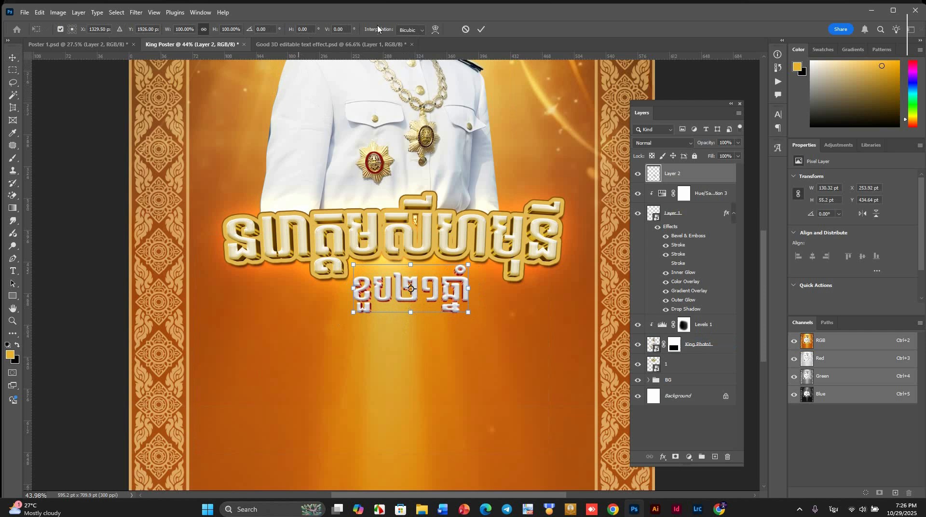
click(435, 30)
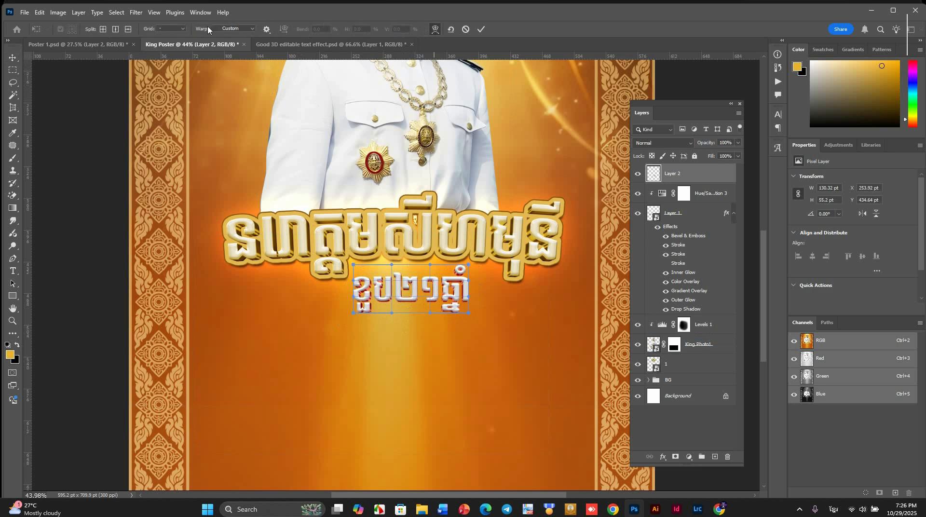
click(229, 29)
click(226, 51)
drag(411, 241, 412, 265)
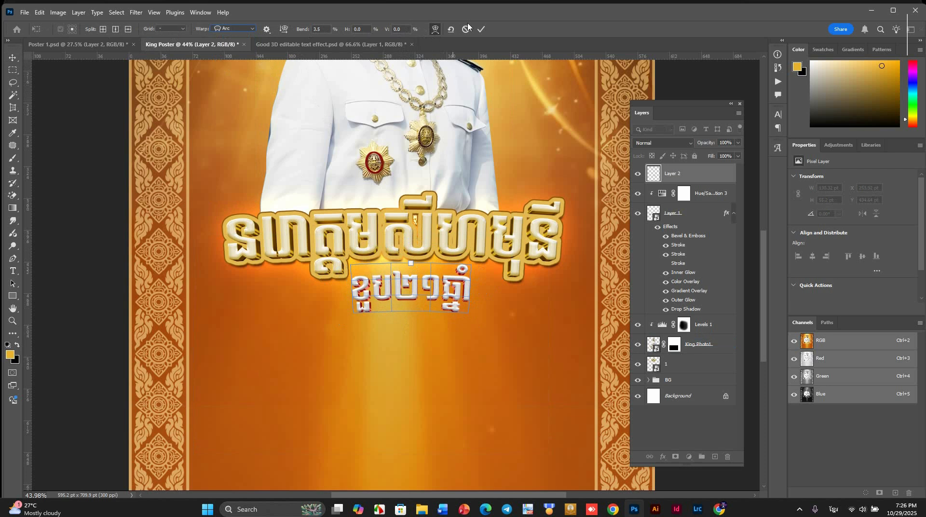
click(482, 29)
Copy the layer style of the title on Layer 1 and paste it onto Layer 2
click(693, 221)
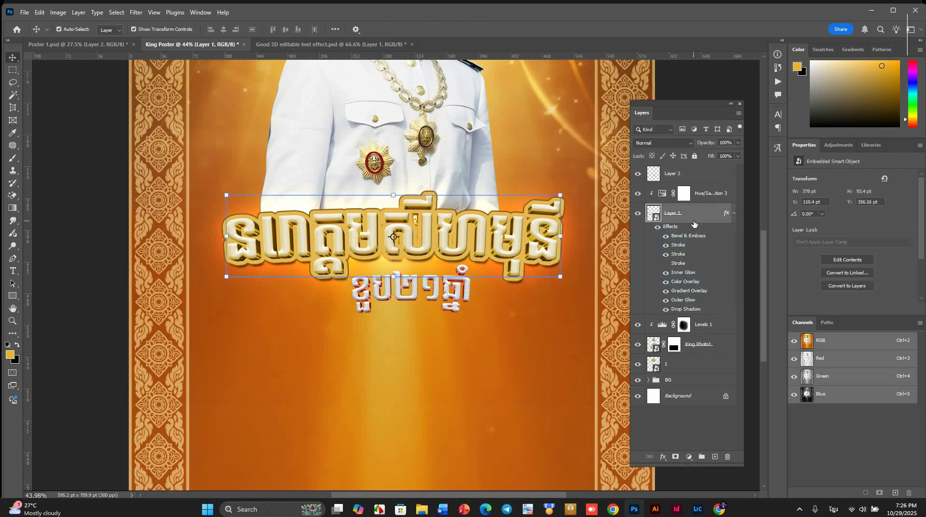
right_click(694, 223)
click(694, 174)
right_click(694, 177)
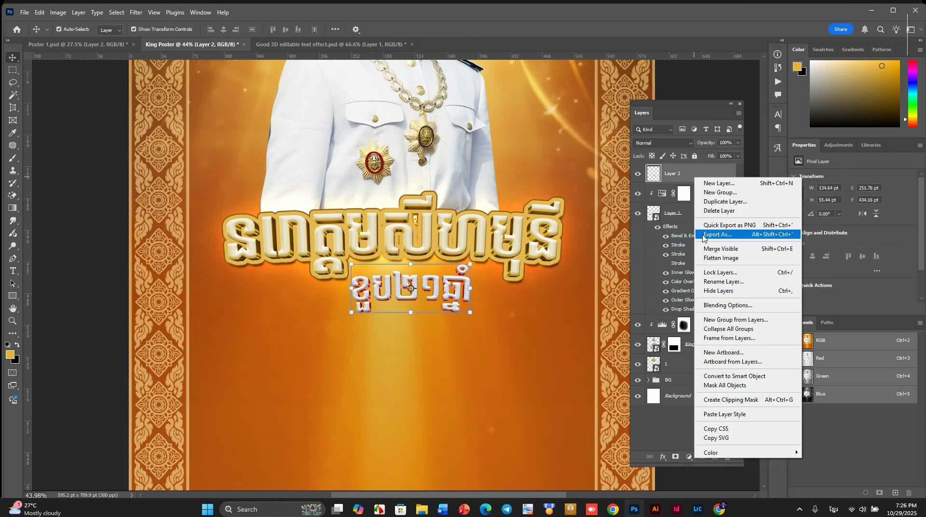
click(724, 414)
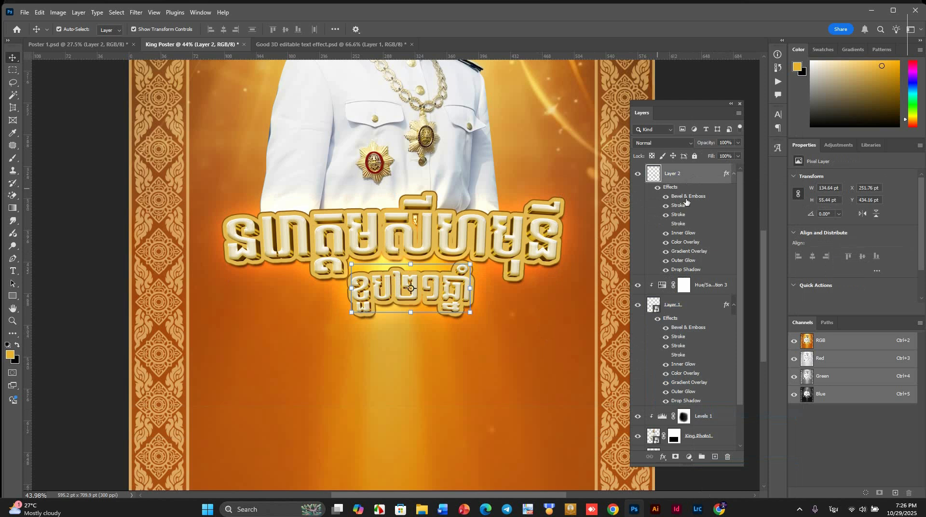
Reduce the size of Layer 2's first gradient stroke and set its second, diamond gradient stroke to 15 px
double_click(685, 199)
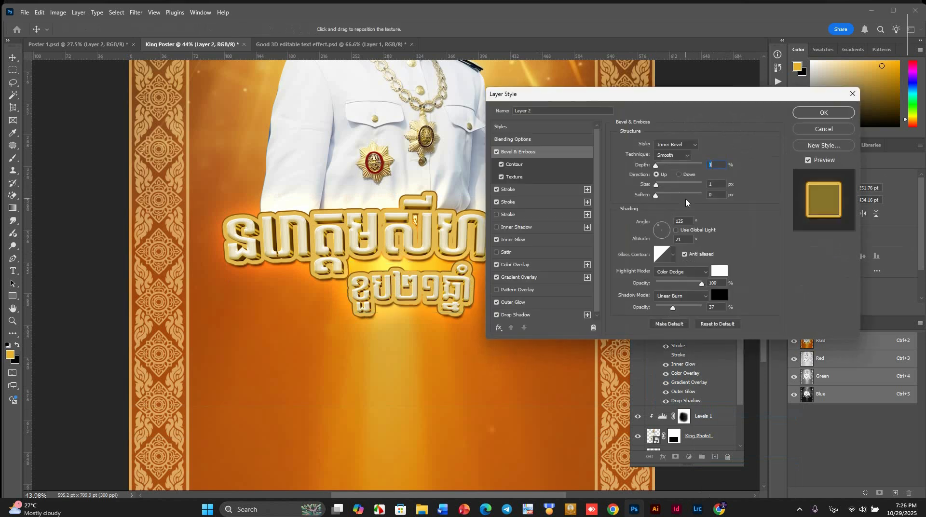
click(526, 190)
scroll(708, 143, down, 3)
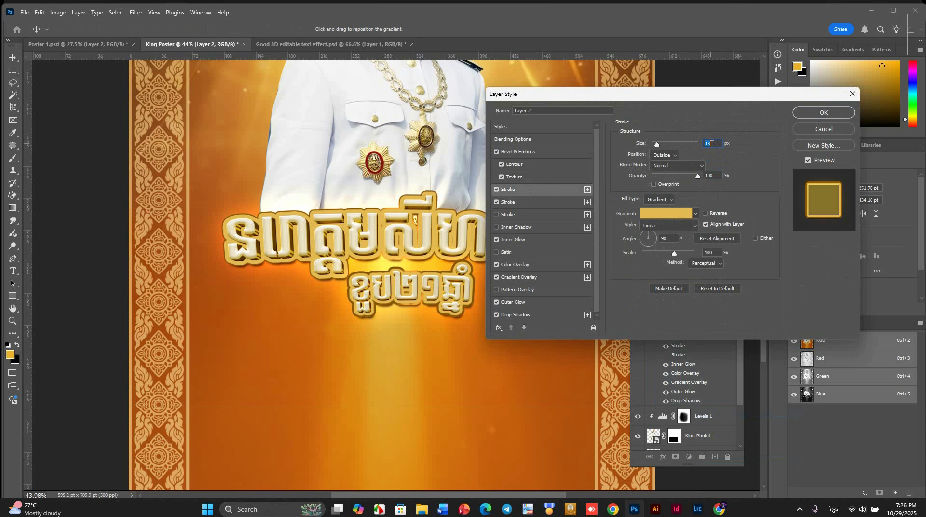
click(557, 200)
scroll(708, 143, down, 3)
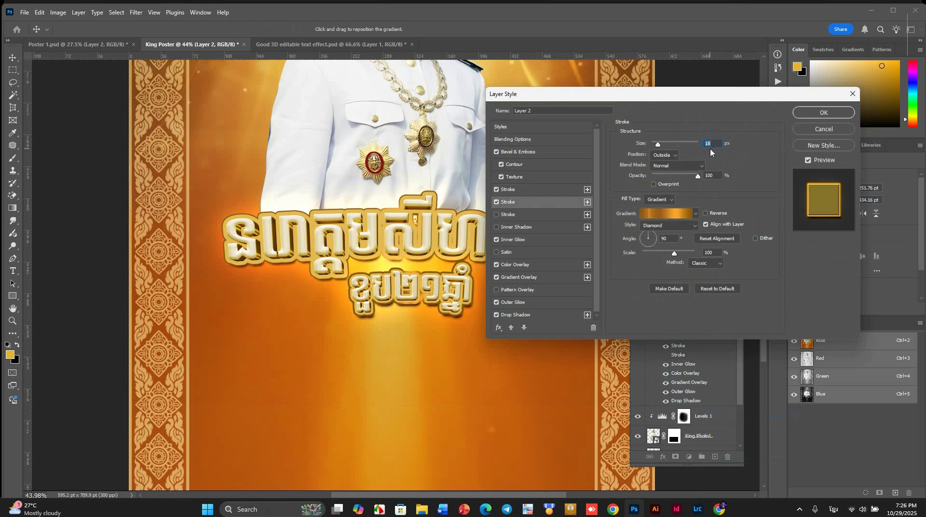
scroll(709, 148, down, 1)
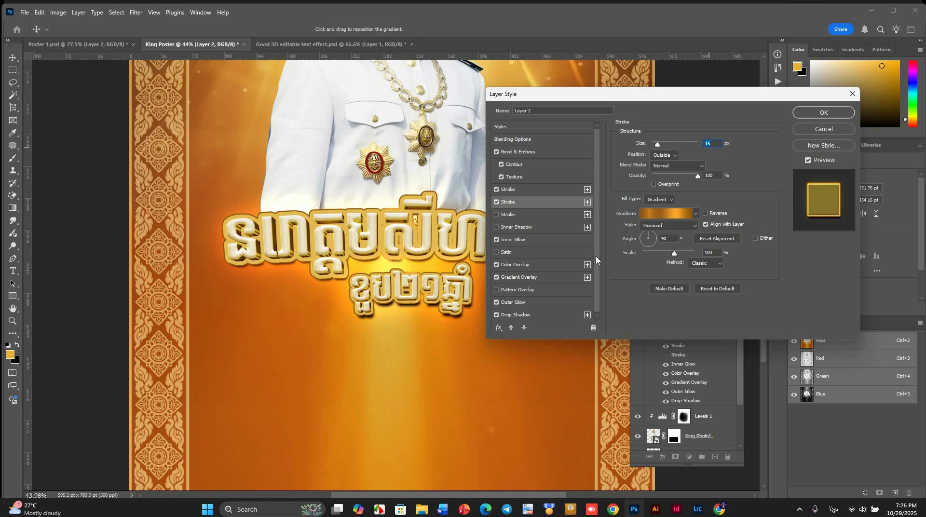
Set the distance of Layer 2's drop shadow to 8 px and apply the layer style changes
click(536, 314)
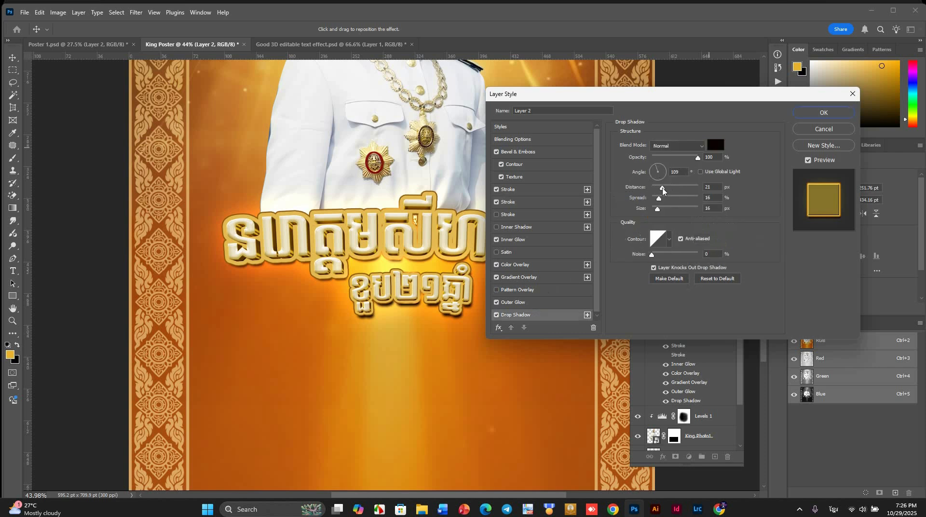
drag(662, 189, 657, 188)
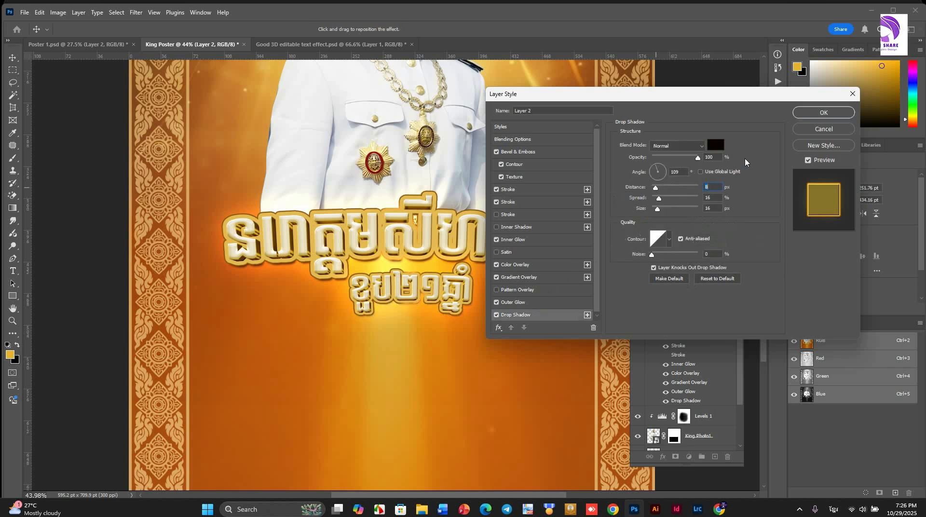
click(824, 112)
scroll(353, 232, down, 1)
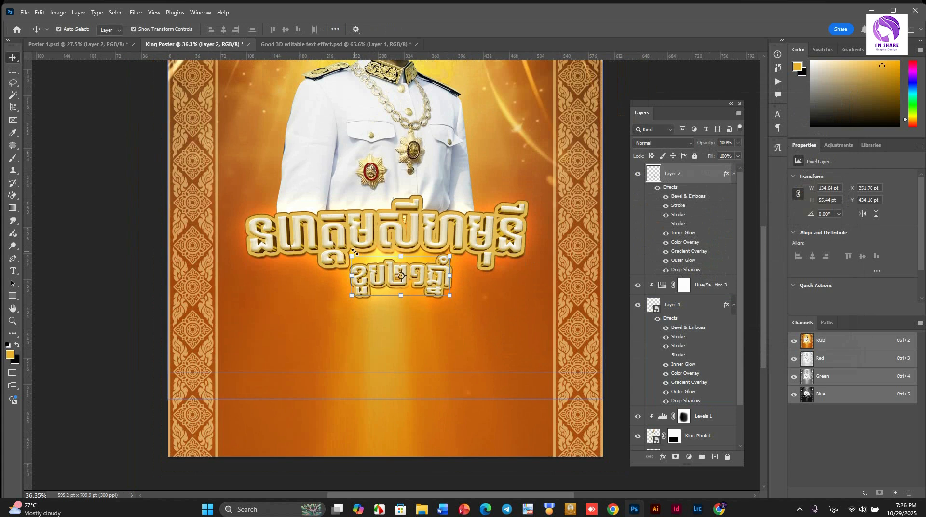
Duplicate the Hue/Saturation 3 adjustment, place the copy above Layer 2, and clip it to the subtitle
click(110, 324)
scroll(407, 277, up, 7)
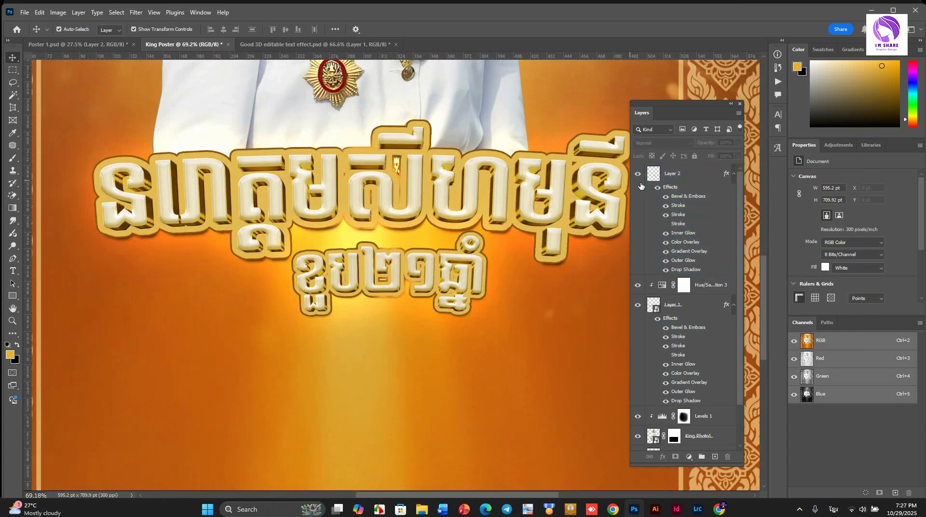
click(706, 287)
right_click(708, 290)
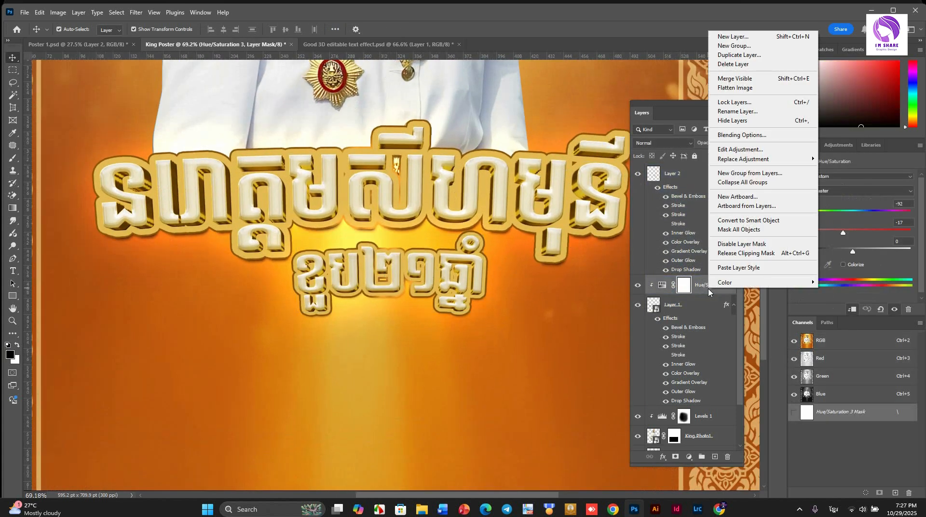
click(696, 289)
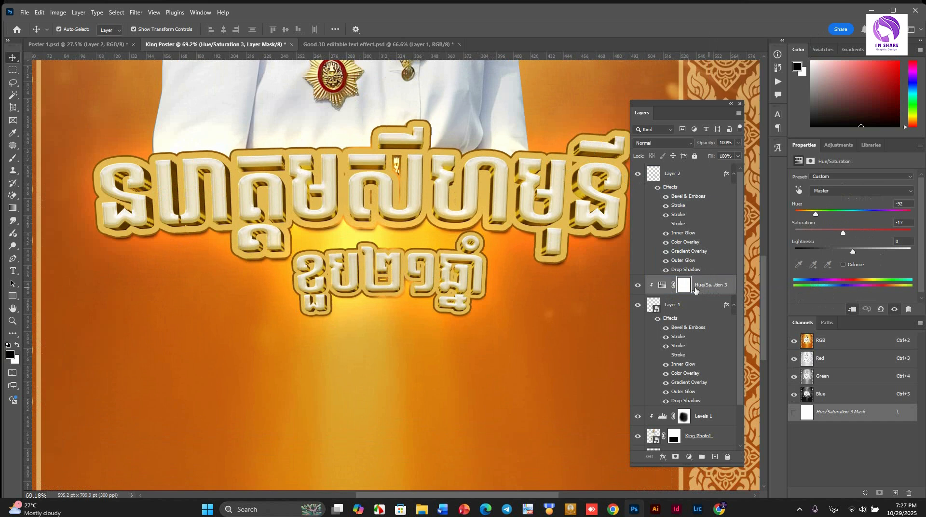
key(ctrl+j)
drag(702, 287, 688, 166)
right_click(699, 171)
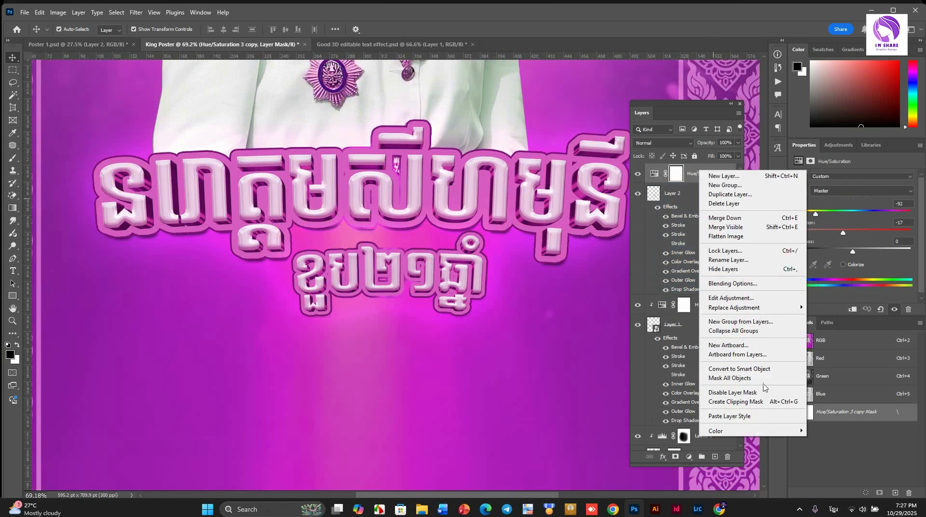
click(762, 405)
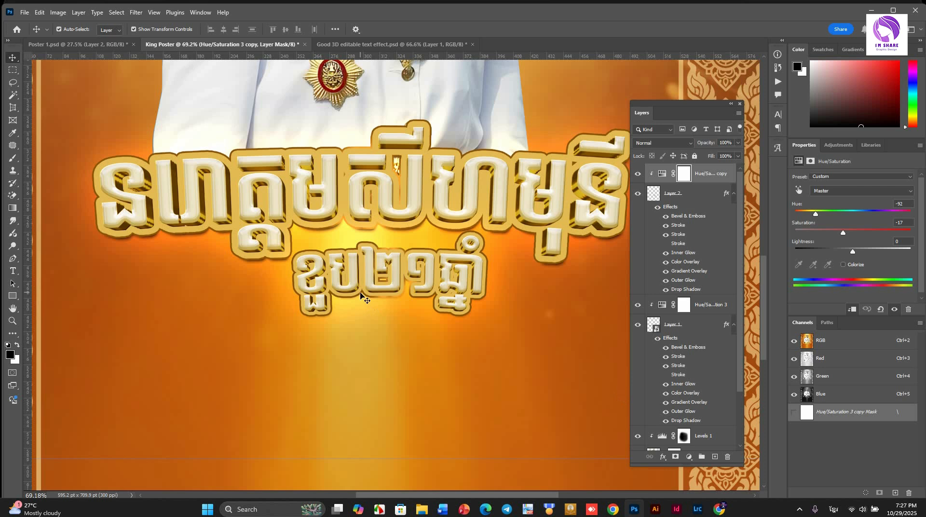
scroll(393, 297, down, 2)
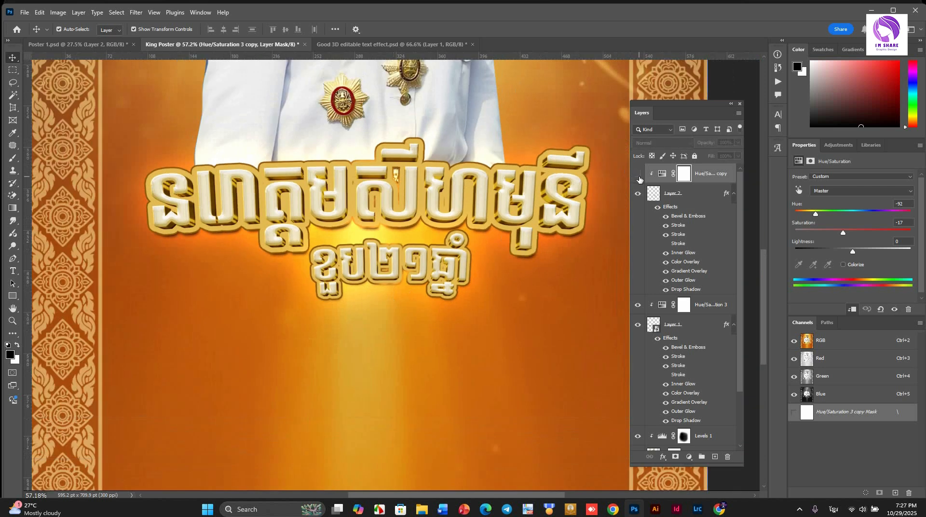
scroll(376, 286, down, 2)
scroll(376, 286, down, 2)
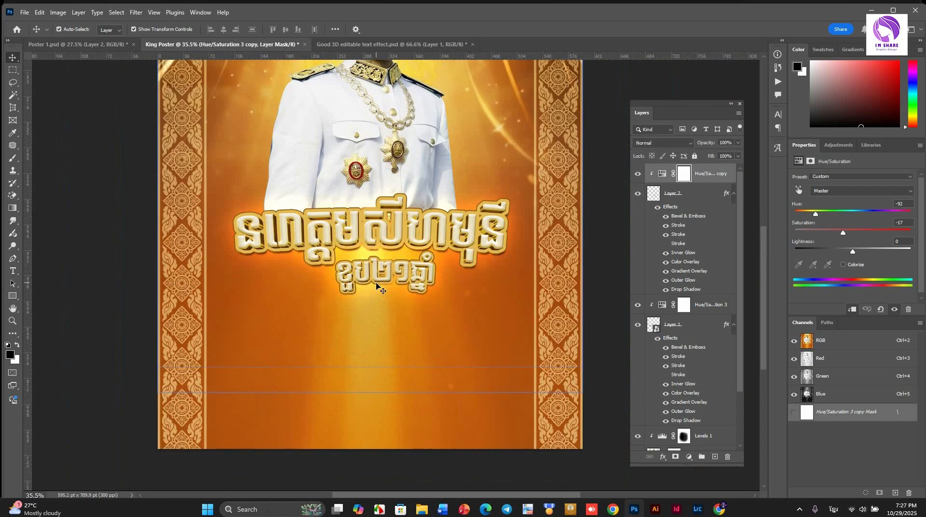
Select Layer 2 together with its Hue/Saturation copy and move the subtitle slightly down from the title
click(402, 276)
click(694, 196)
shift+click(706, 177)
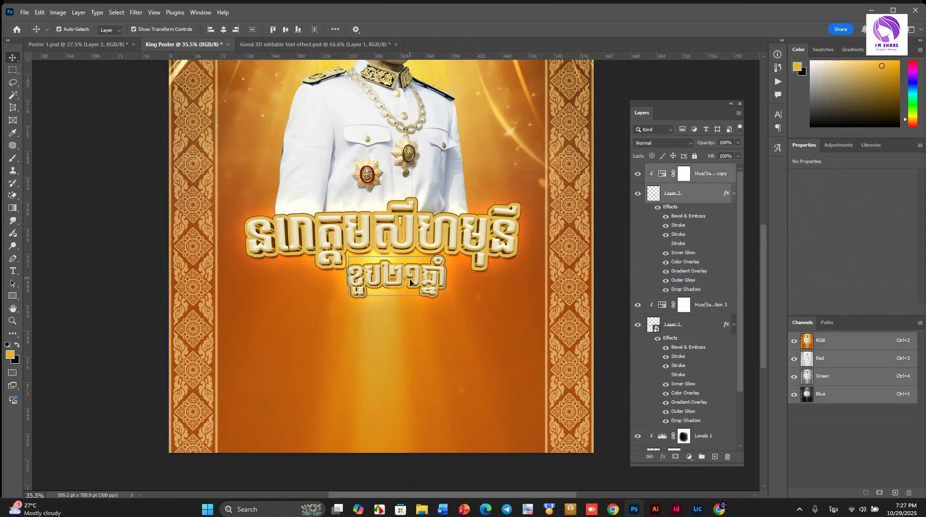
drag(410, 282, 410, 289)
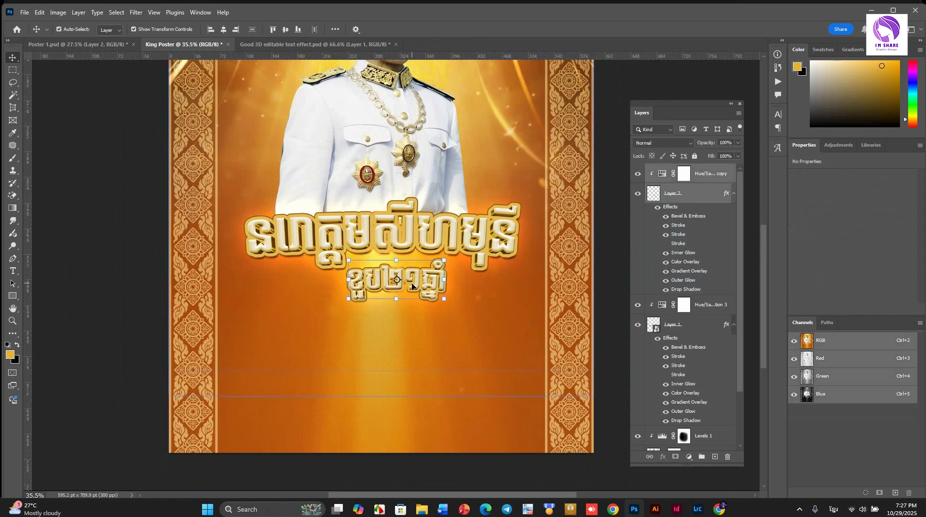
scroll(410, 287, down, 3)
Copy Group 1, containing the three lines of Khmer body text, from Poster 1.psd into King Poster below the subtitle
click(77, 45)
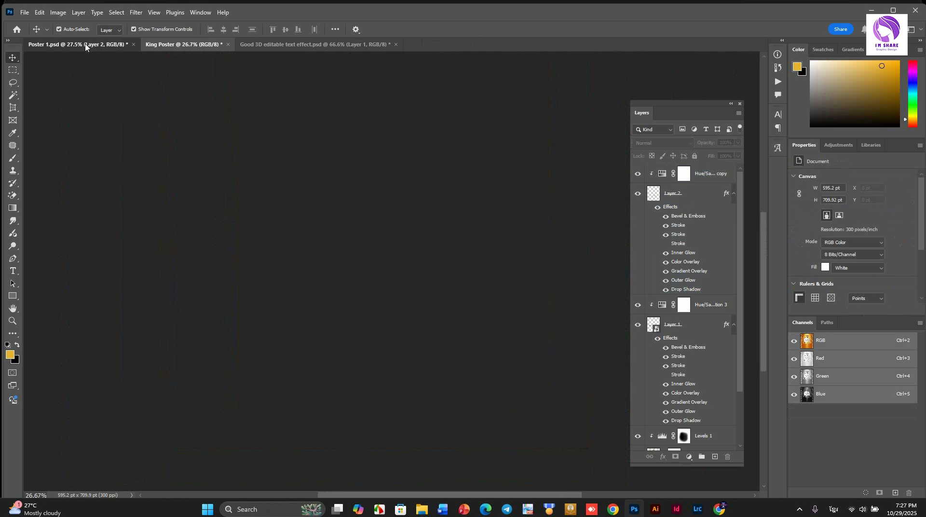
scroll(404, 370, up, 2)
click(404, 370)
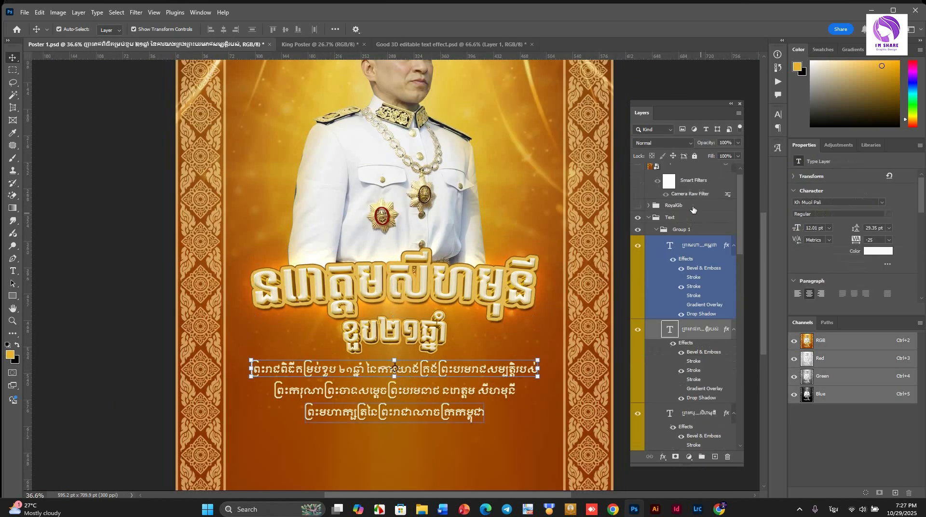
click(686, 237)
drag(685, 240, 405, 353)
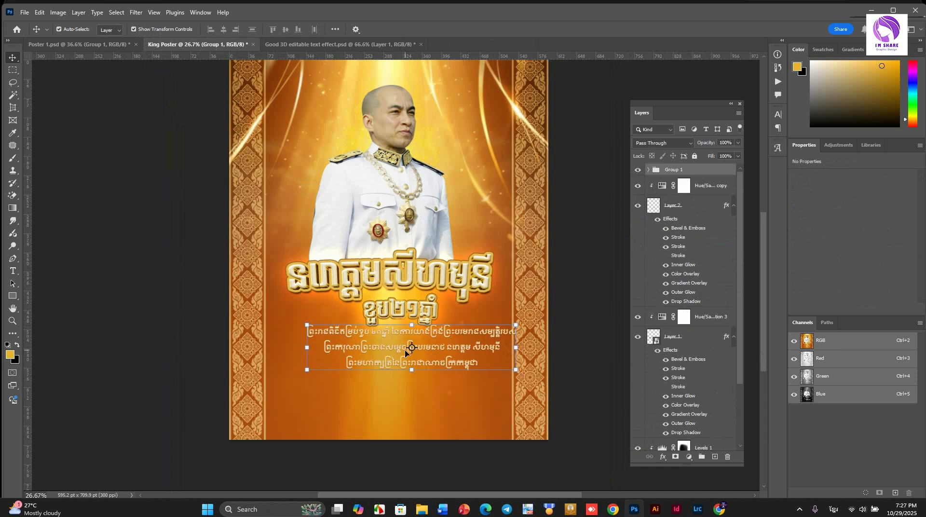
Center Group 1 horizontally on the canvas and move it down to leave a gap under the subtitle
key(ctrl+a)
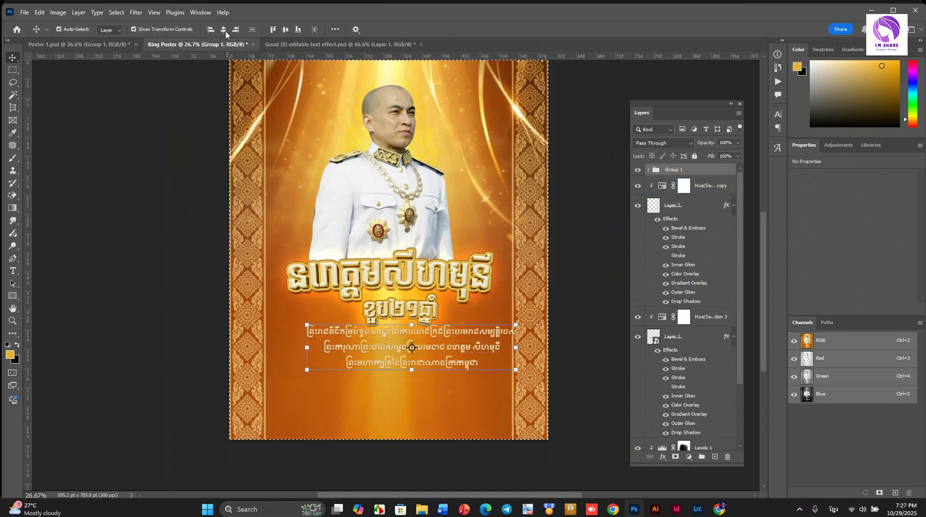
click(223, 28)
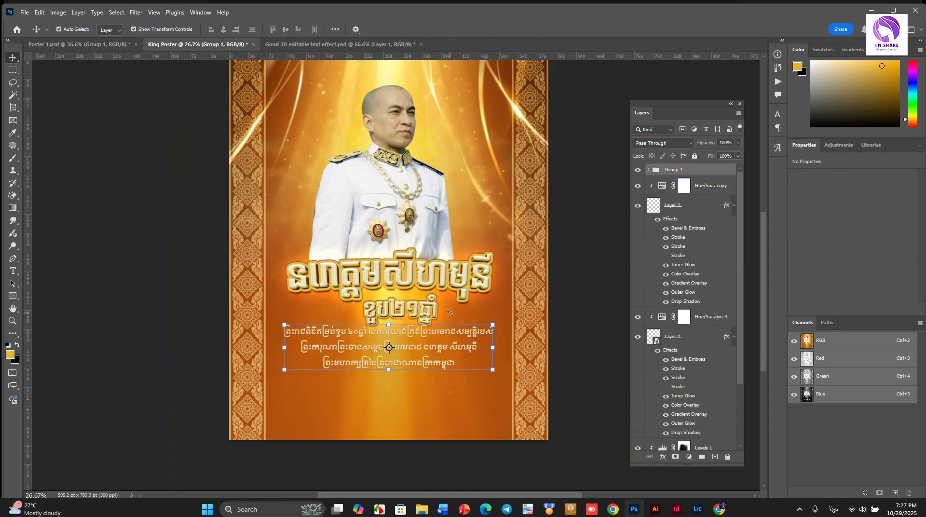
scroll(413, 354, up, 1)
scroll(413, 355, up, 2)
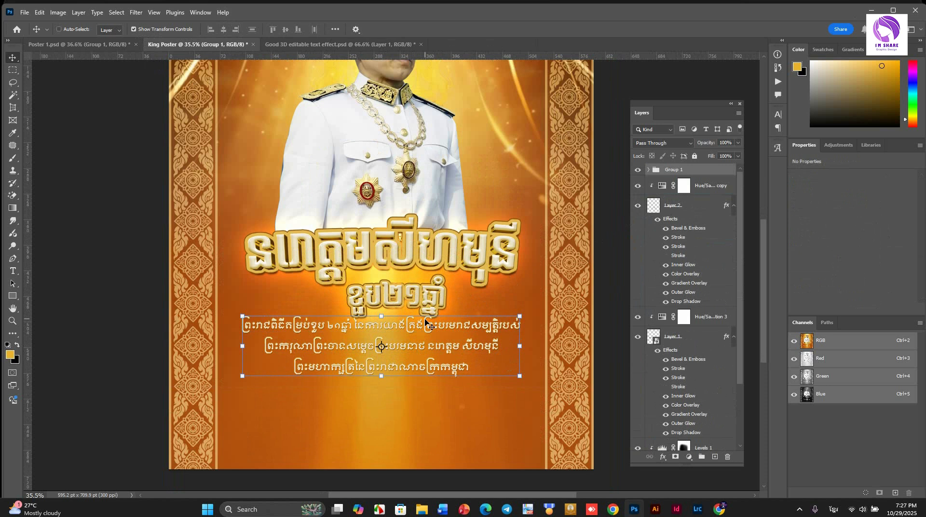
drag(398, 330, 397, 346)
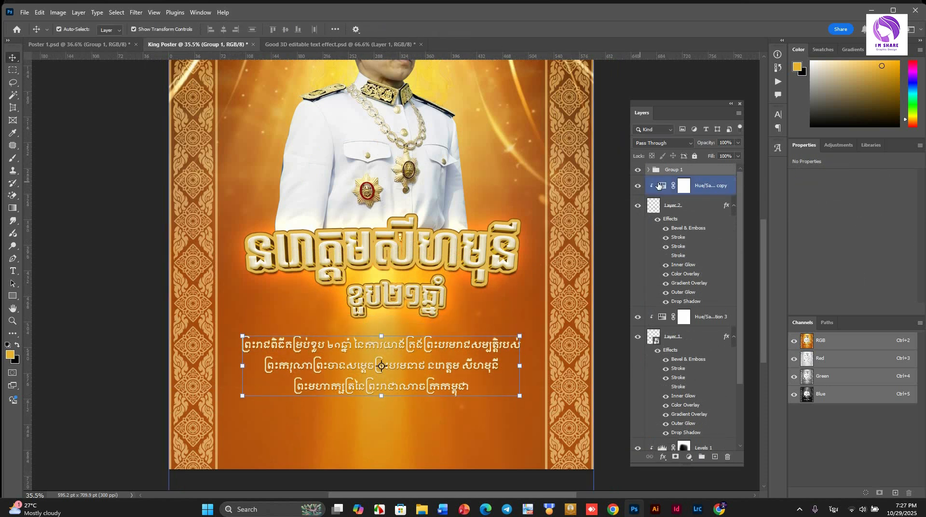
Distribute the title on Layer 1, the subtitle on Layer 2 and the Group 1 text vertically
click(676, 211)
ctrl+click(681, 210)
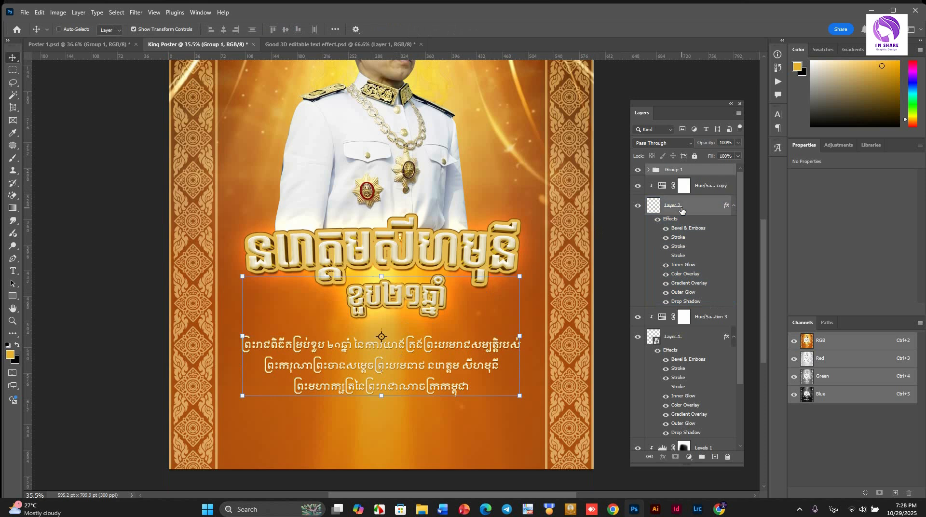
ctrl+click(697, 340)
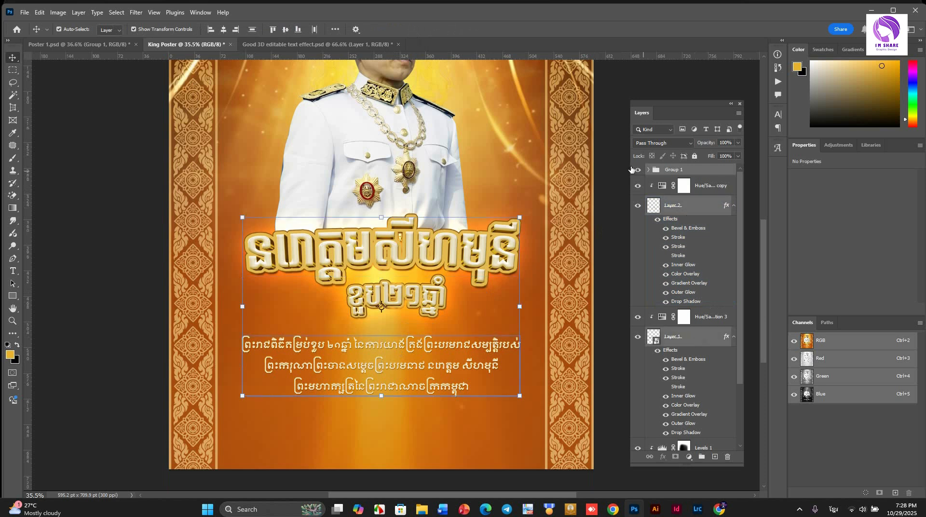
click(251, 30)
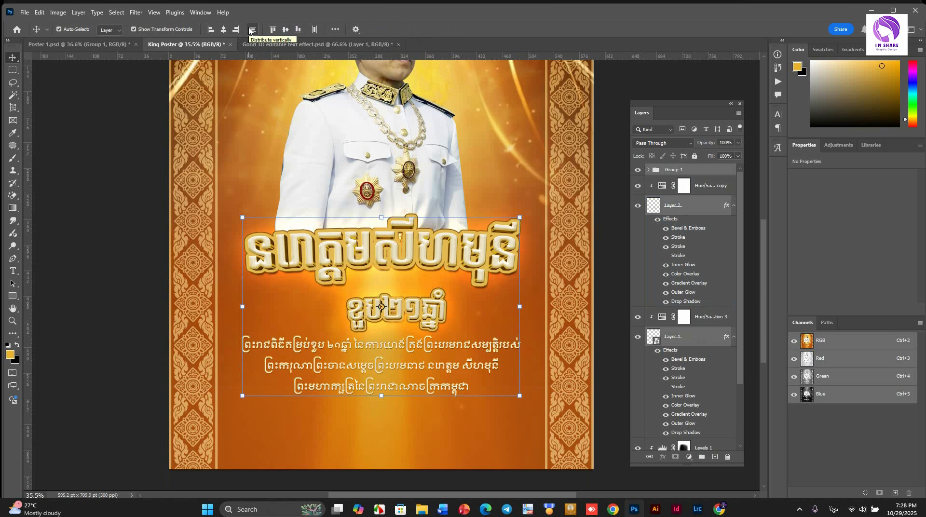
click(157, 229)
scroll(346, 362, down, 1)
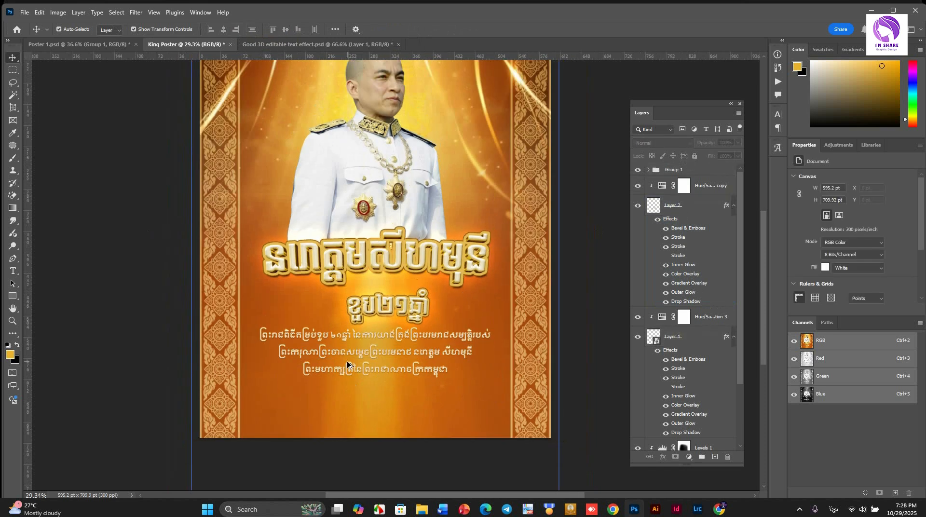
Move the subtitle on Layer 2 up, closer to the title, to a Y position of about 449.5 pt
scroll(346, 362, up, 1)
click(397, 302)
drag(398, 302, 397, 295)
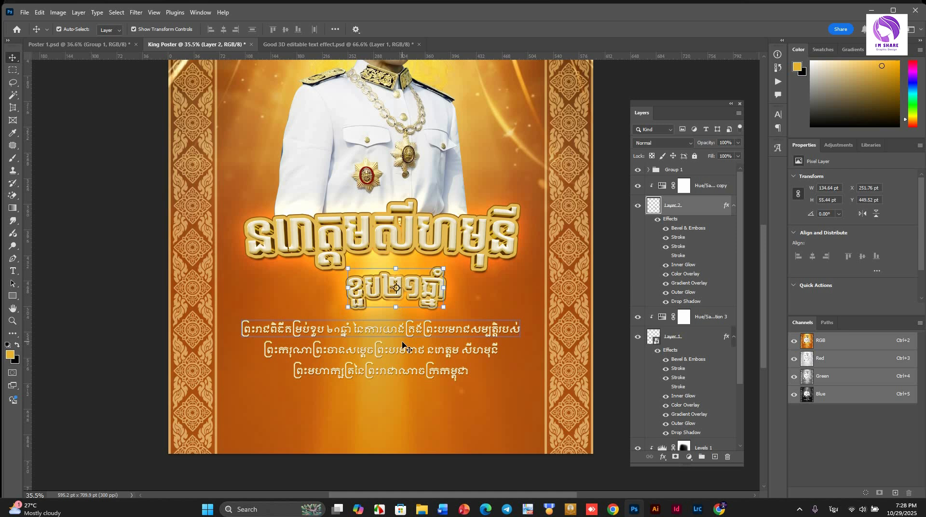
click(140, 326)
scroll(349, 353, down, 3)
scroll(349, 353, up, 2)
scroll(373, 340, up, 2)
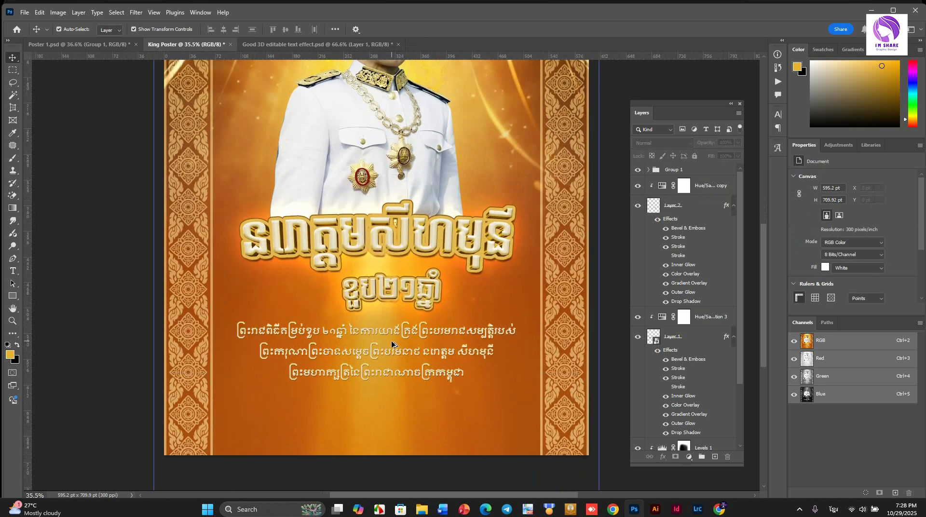
Free-transform Layer 2 to raise the subtitle further, to a Y position of about 442.8 pt
click(395, 291)
click(395, 292)
key(ctrl+t)
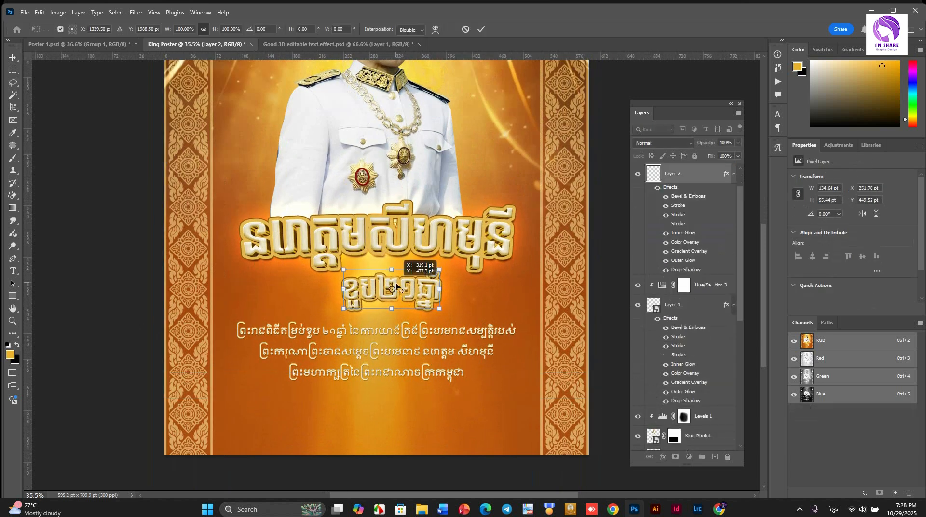
key(shift+Up)
key(shift+Up)
key(shift+Up)
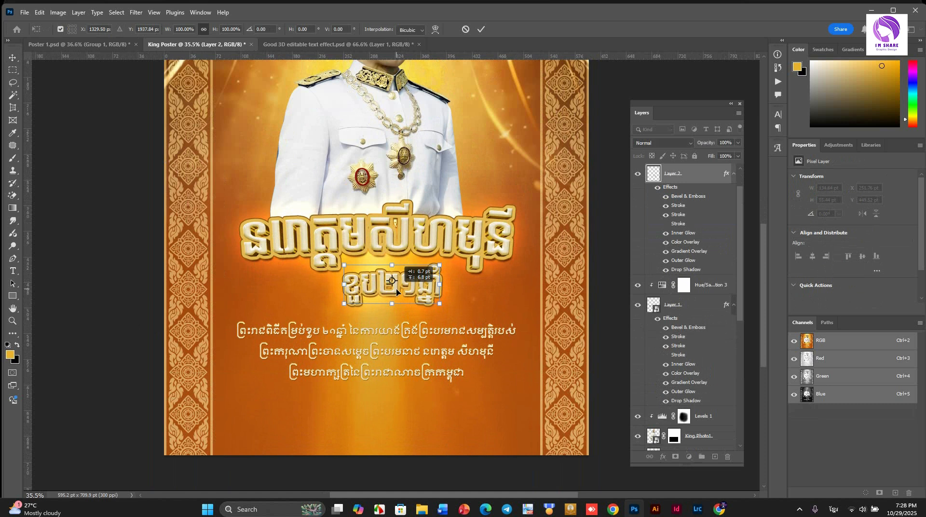
click(480, 29)
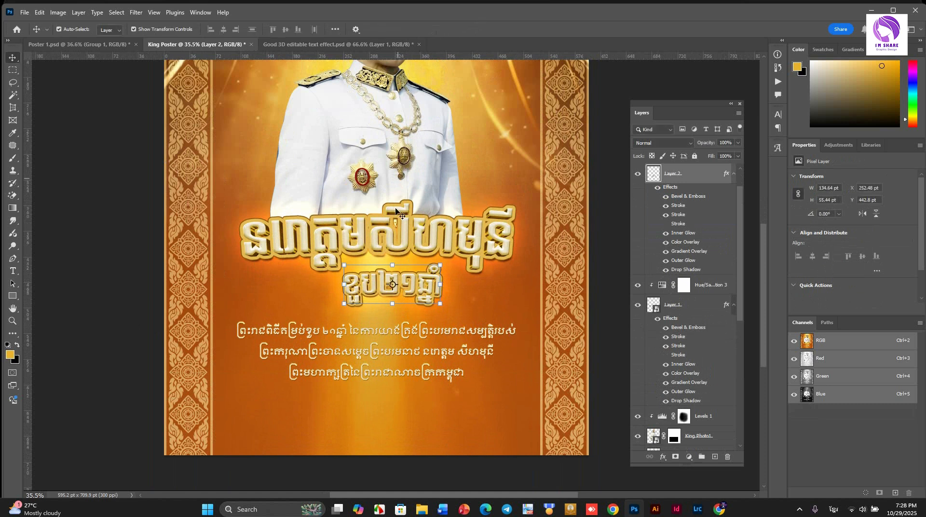
Compare the King Poster layout with the reference design in Poster 1.psd
scroll(149, 268, down, 2)
scroll(301, 258, up, 1)
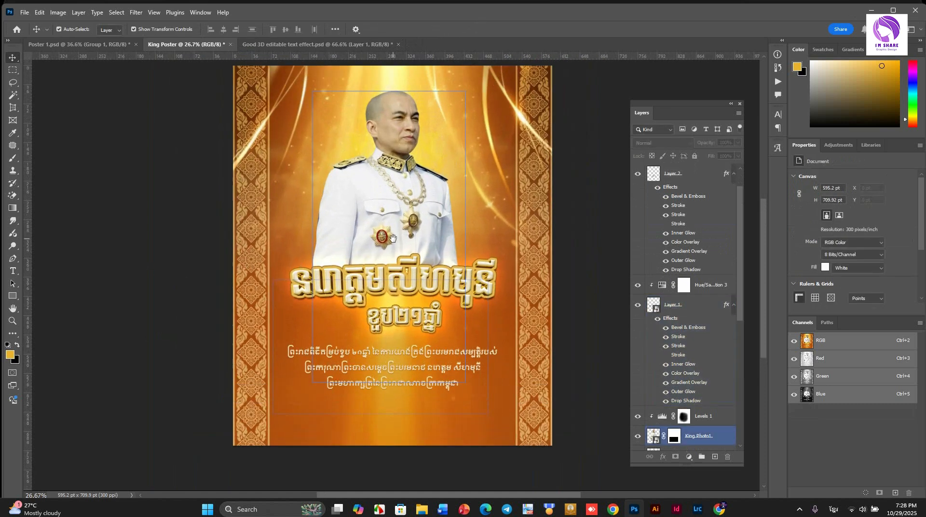
scroll(302, 258, up, 1)
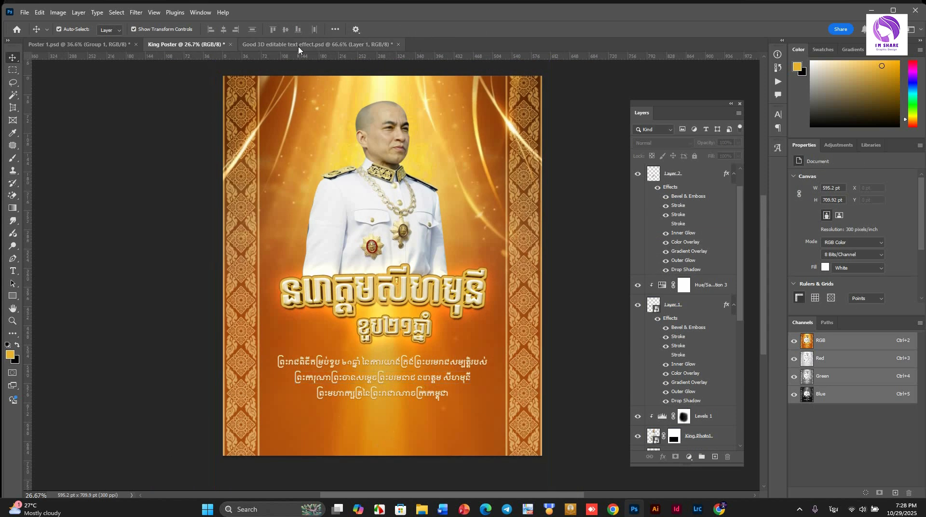
click(77, 44)
scroll(344, 334, up, 1)
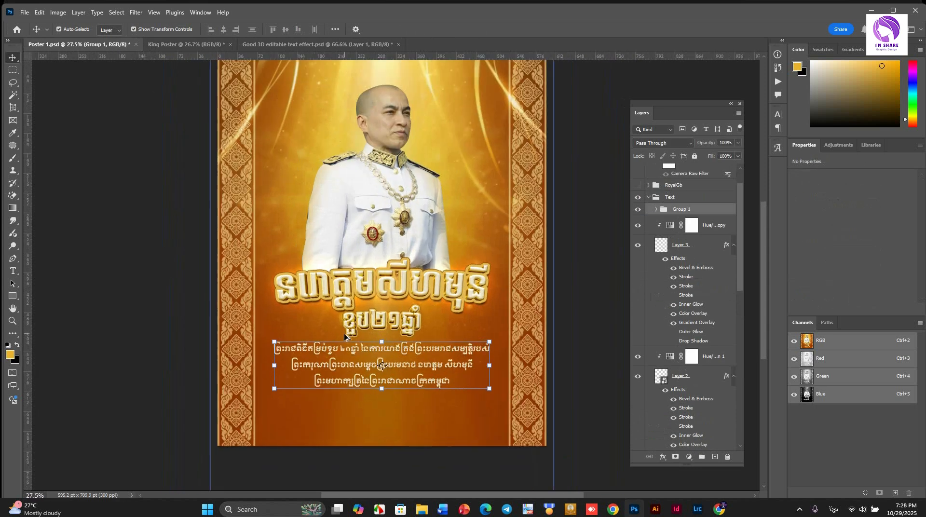
click(206, 47)
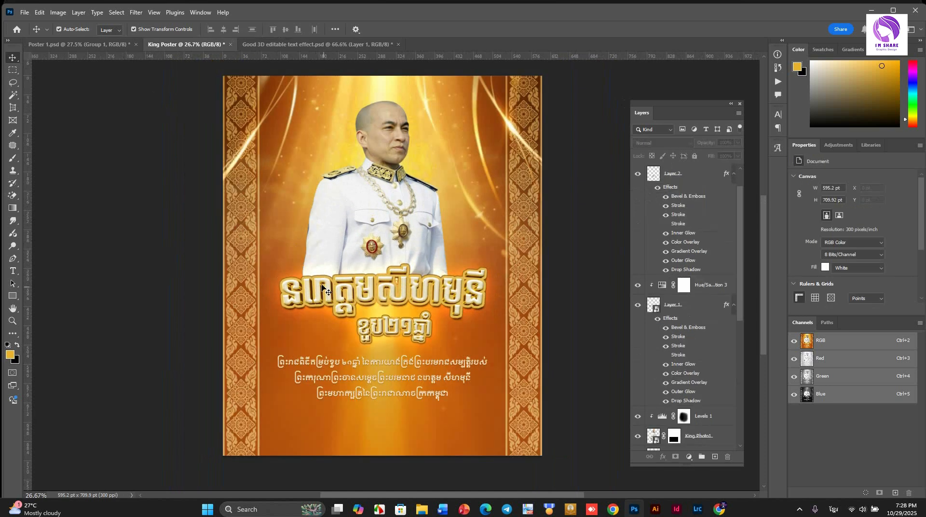
Temporarily hide the title on Layer 1 to inspect the portrait area behind it, and show it again
scroll(322, 288, up, 5)
click(699, 435)
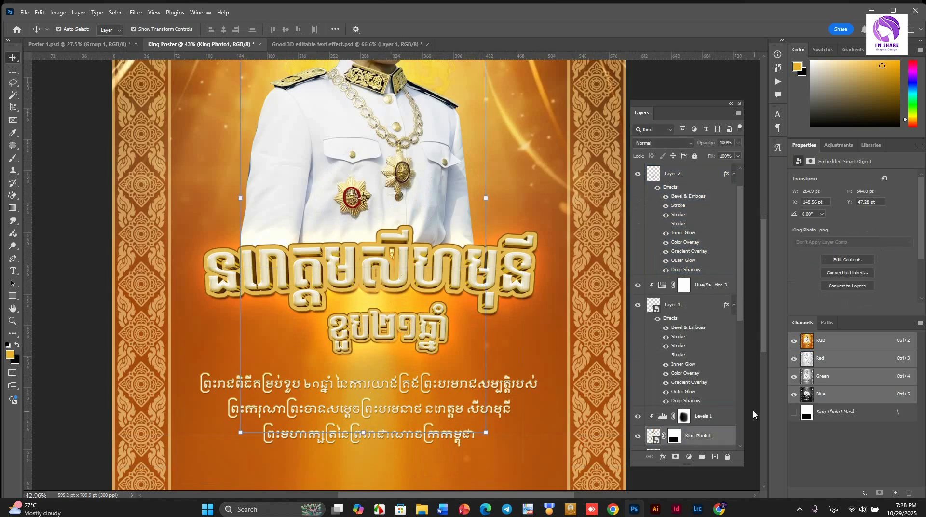
click(684, 309)
click(638, 305)
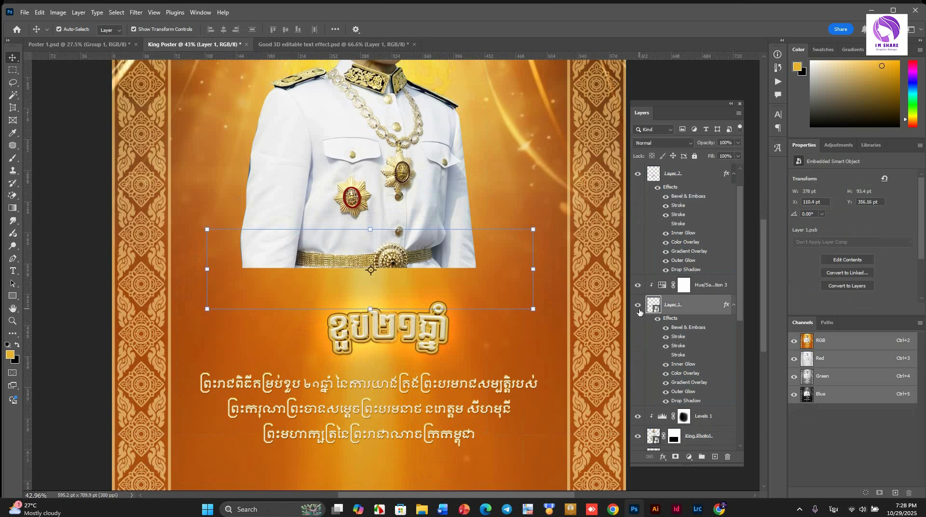
click(638, 307)
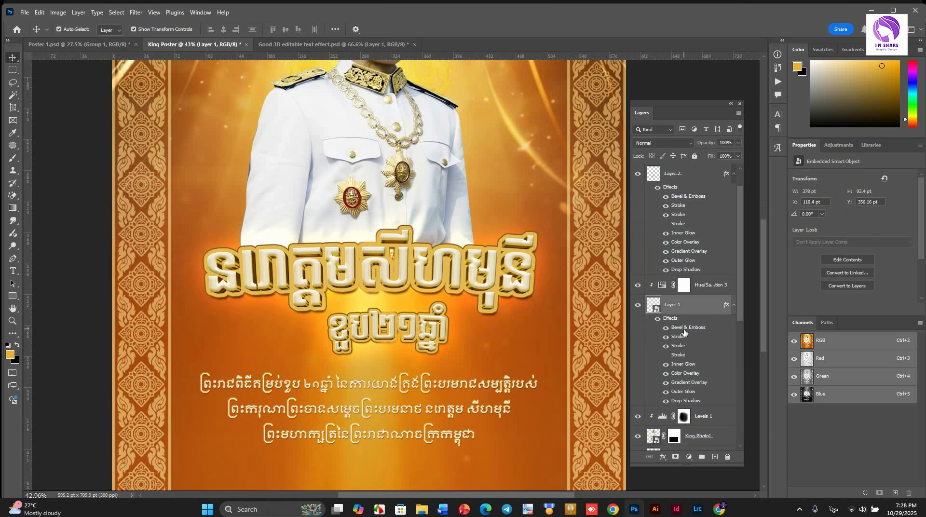
Adjust the opacity of the outer glow on the title's Layer 1 and apply the layer style
double_click(684, 331)
click(533, 301)
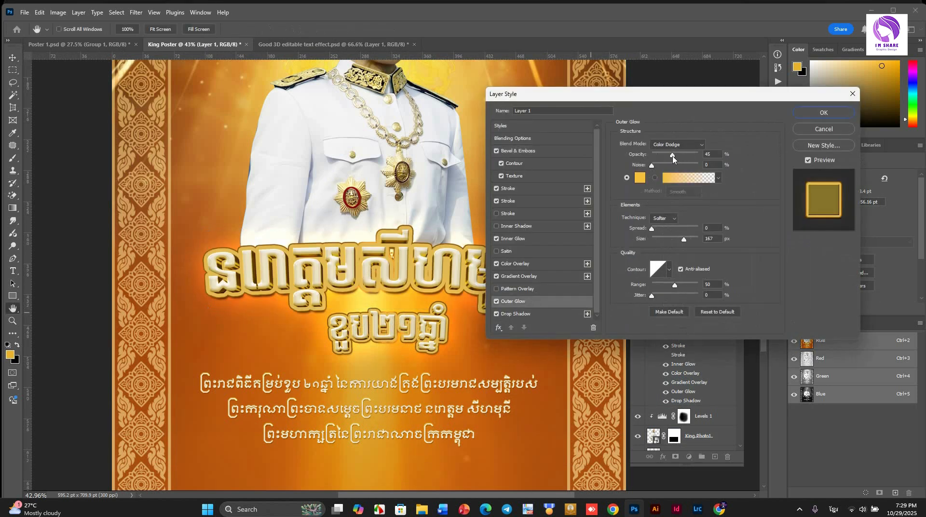
drag(673, 159, 675, 162)
click(823, 112)
key(v)
scroll(463, 340, down, 3)
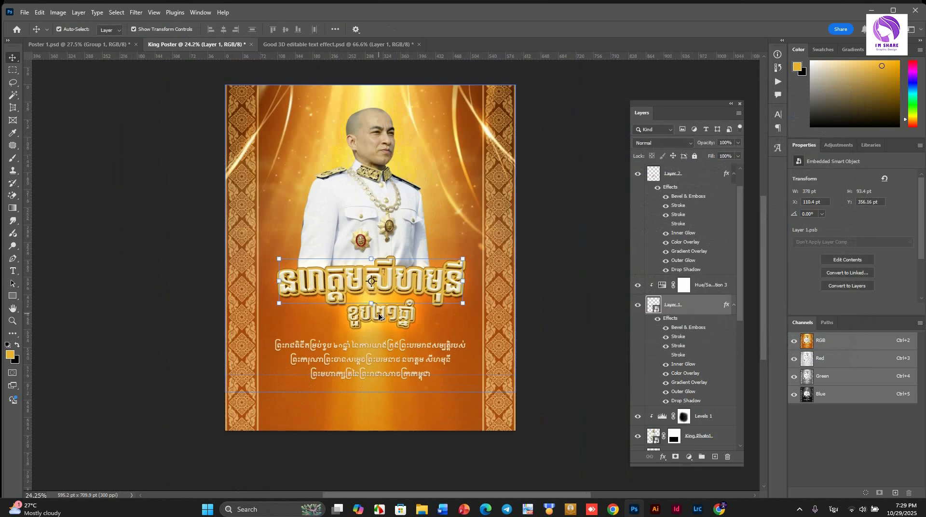
Hide the Hue/Saturation 2 adjustment and add a Levels adjustment clipped to the golden ray image in the BG group
click(463, 340)
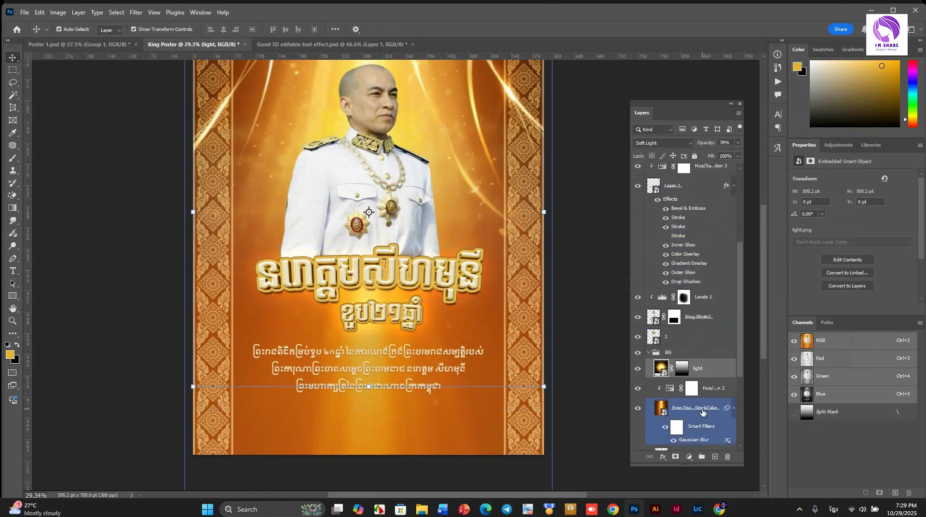
click(637, 387)
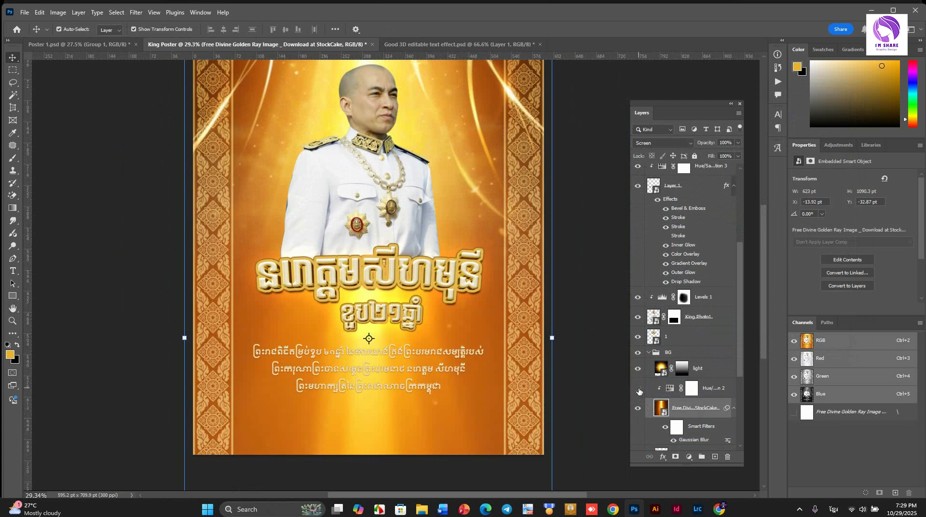
click(689, 456)
click(709, 329)
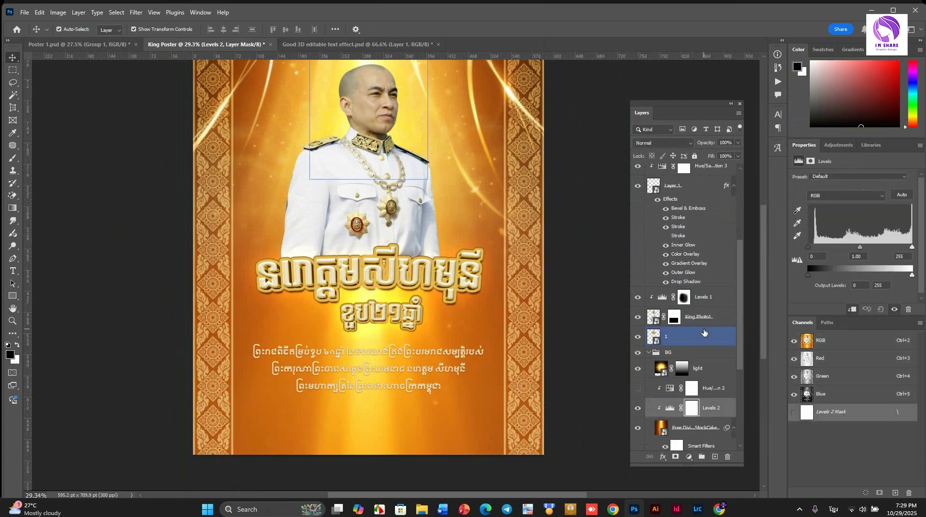
Darken the golden ray image with Levels 2, using midtones 0.91 and output levels 6 and 105
mouse_move(860, 247)
mouse_down()
mouse_move(884, 241)
mouse_move(867, 248)
mouse_up()
drag(808, 275, 811, 266)
drag(907, 279, 852, 279)
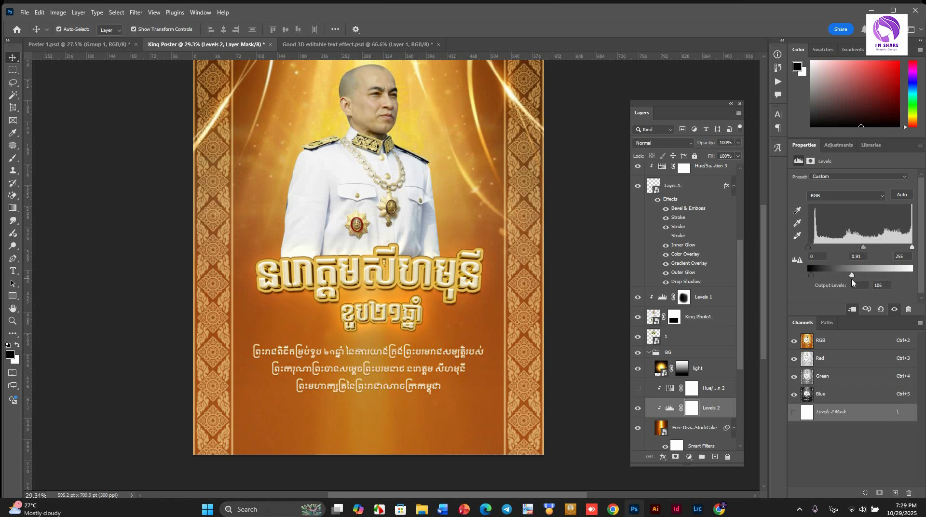
drag(851, 279, 851, 279)
scroll(427, 294, down, 3)
scroll(415, 270, up, 3)
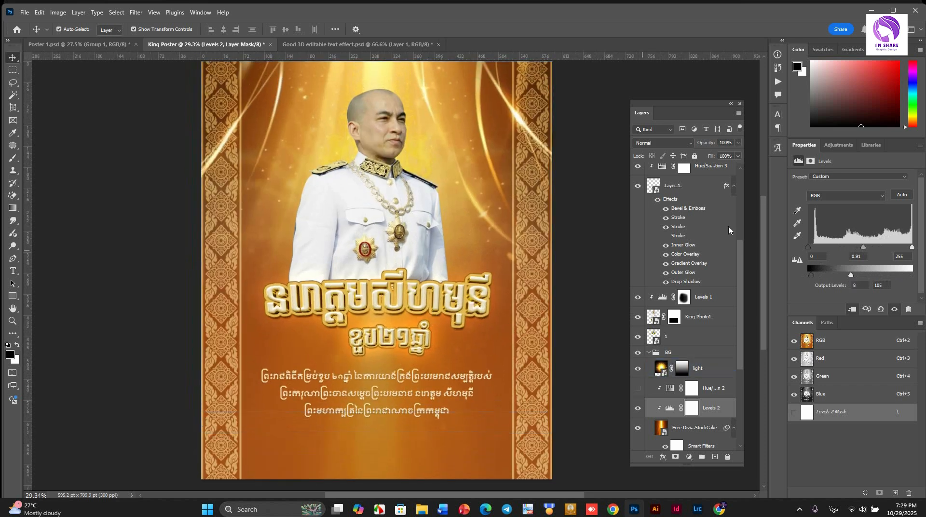
Raise the opacity of the light layer in the BG group to 100%
click(725, 256)
click(709, 369)
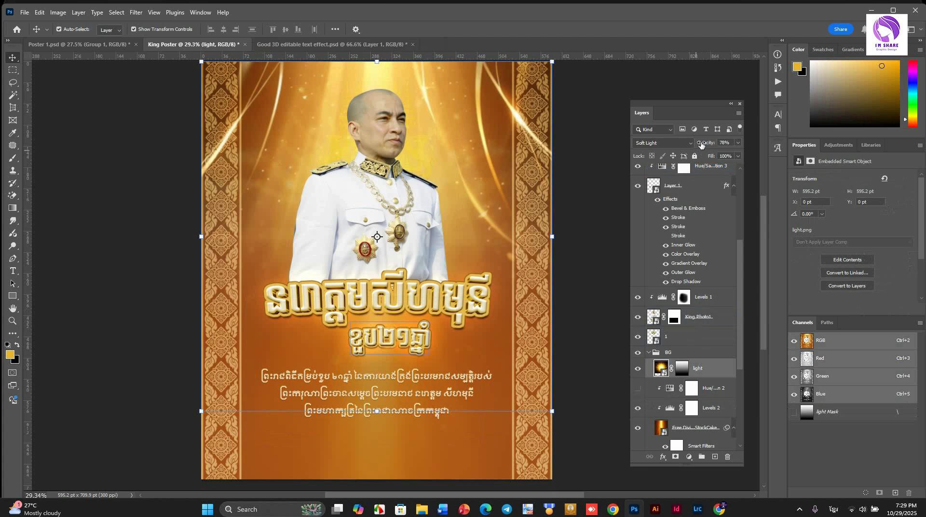
drag(701, 144, 782, 145)
scroll(407, 211, down, 3)
click(589, 167)
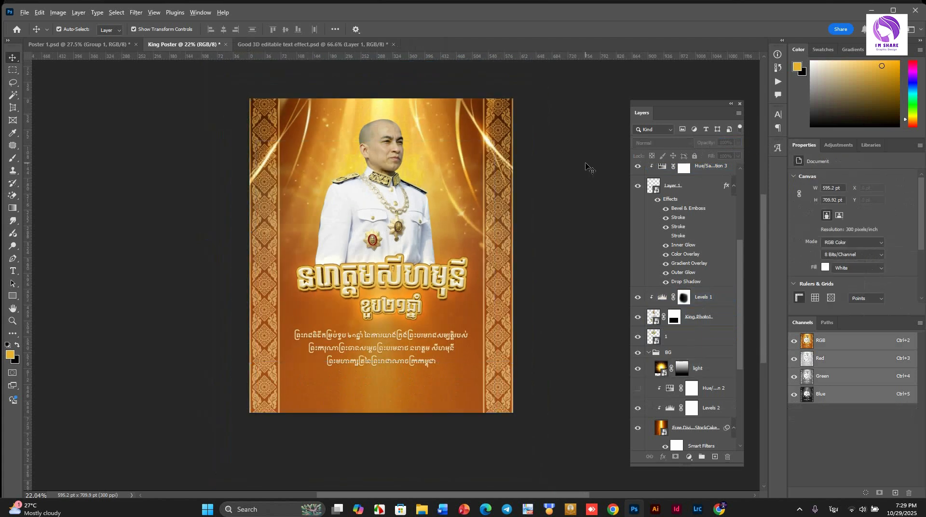
Lower the opacity of the Soft Light layer named 1 behind the portrait to 31%
scroll(420, 173, up, 6)
click(679, 336)
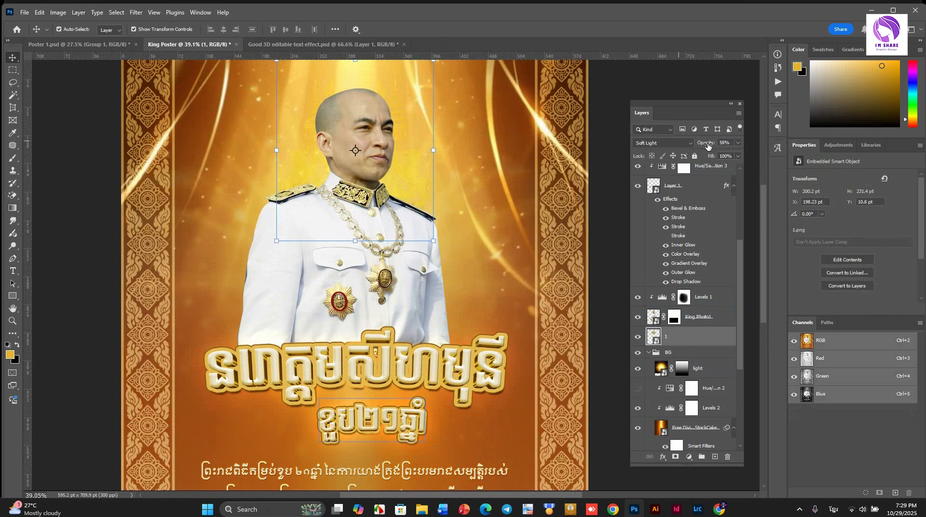
scroll(333, 275, down, 4)
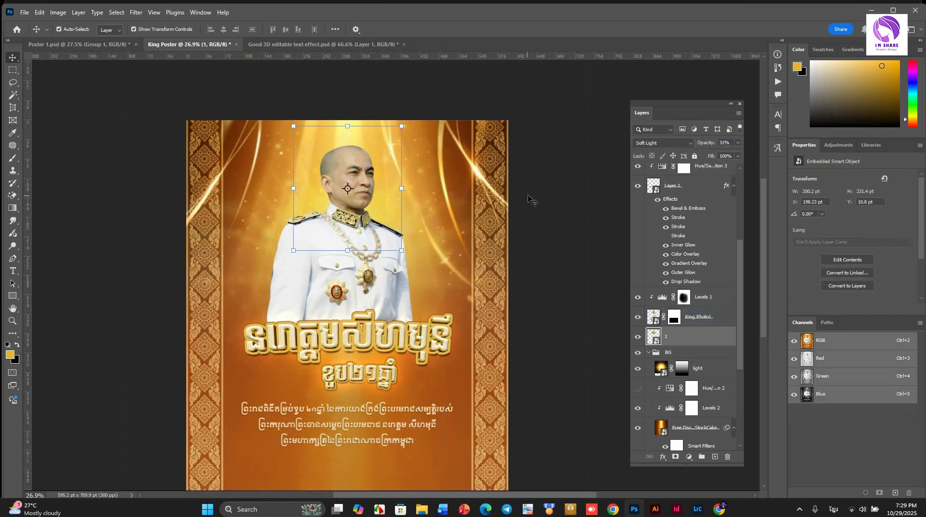
click(531, 201)
scroll(362, 315, down, 2)
scroll(361, 318, up, 2)
drag(473, 179, 487, 161)
Add a Levels adjustment directly above the download1 layer in the BG group
click(702, 368)
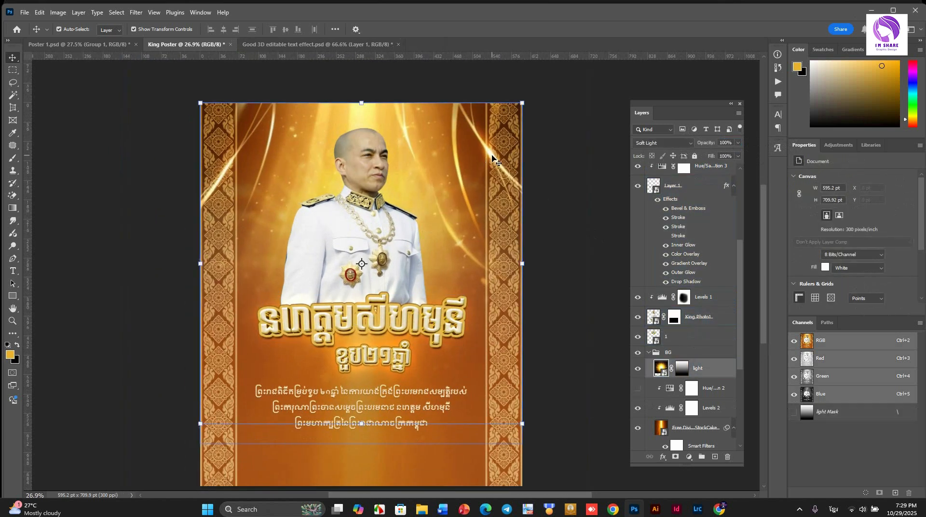
scroll(694, 386, down, 4)
scroll(695, 390, down, 4)
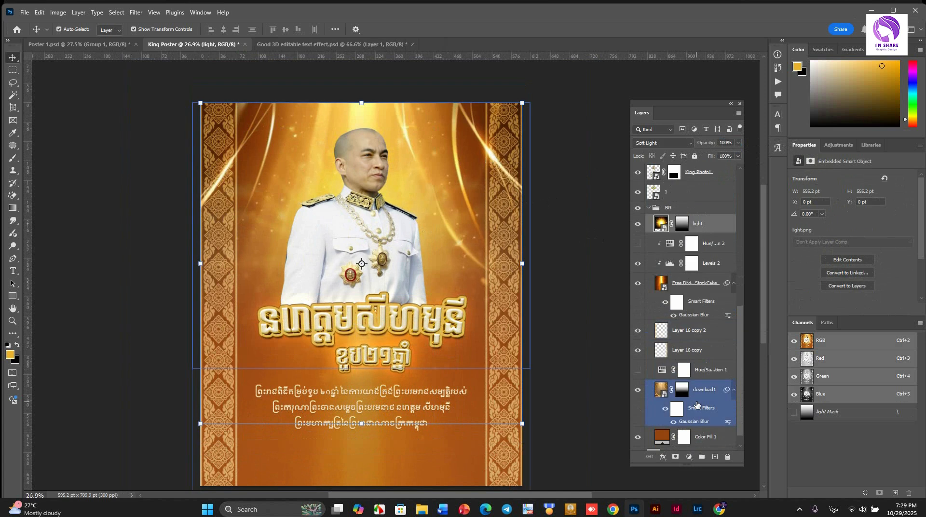
click(700, 356)
click(696, 377)
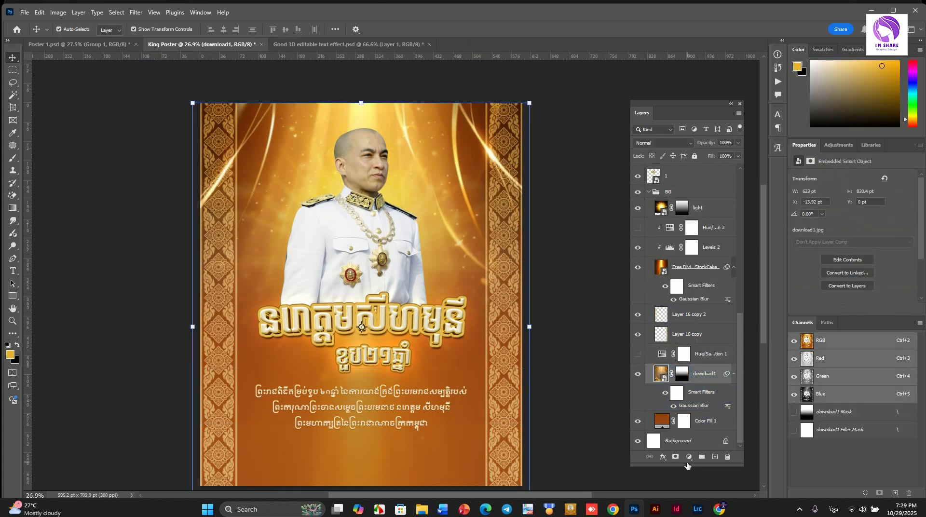
click(689, 457)
click(710, 330)
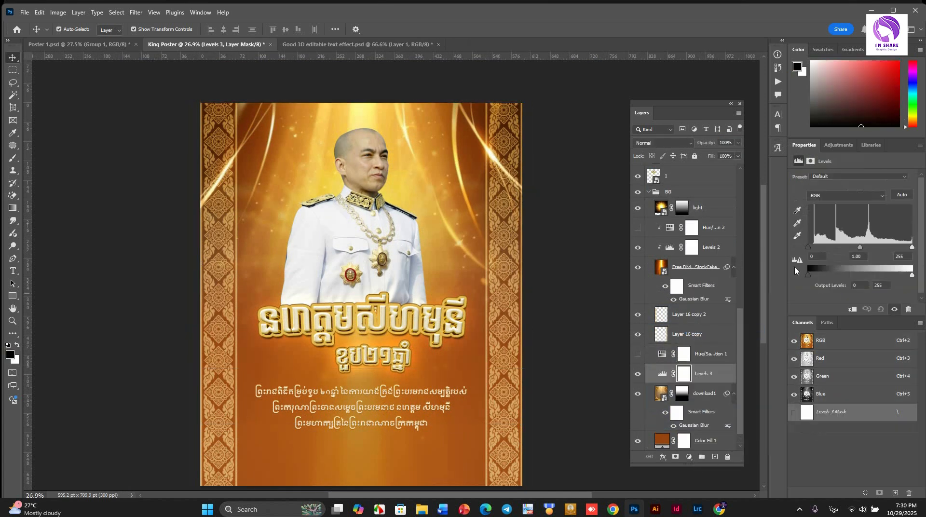
Clip Levels 3 to download1, set its black point to 24 and midtones to 0.91, and try a reduced layer opacity
mouse_move(861, 246)
mouse_down()
mouse_move(842, 247)
mouse_move(867, 247)
mouse_up()
click(853, 314)
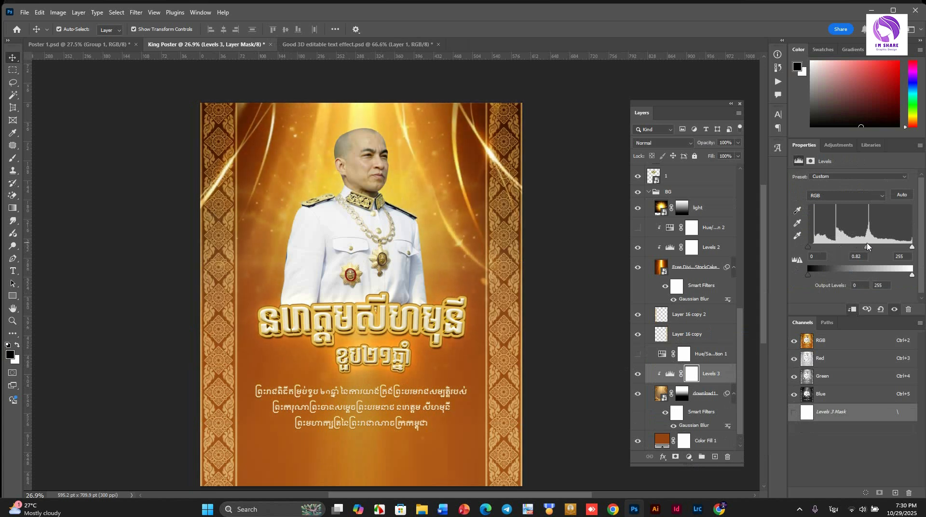
drag(808, 247, 821, 247)
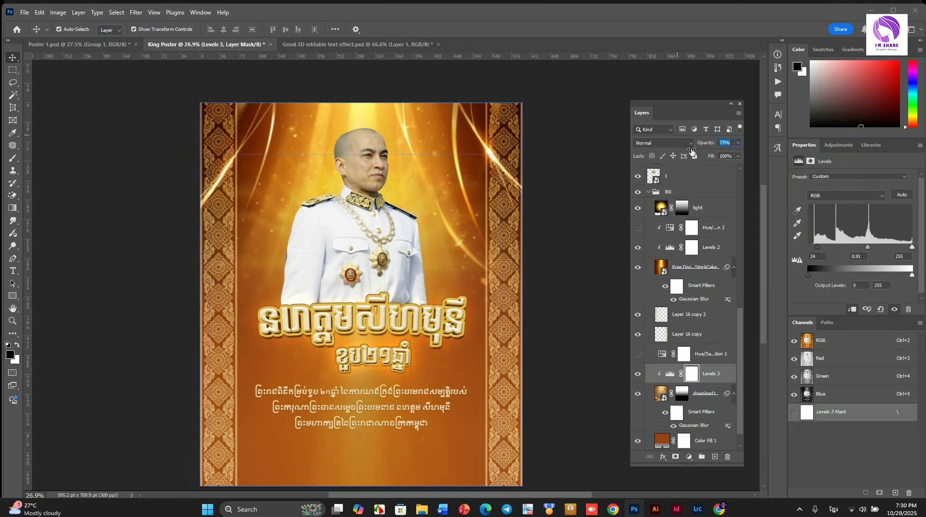
drag(691, 150, 689, 150)
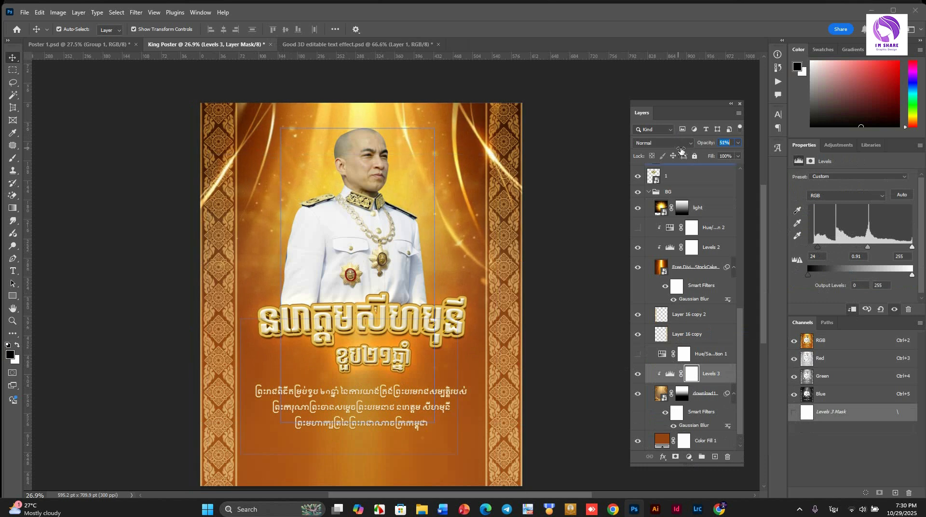
Lower the opacity of the download1 background layer to about 70%
click(704, 393)
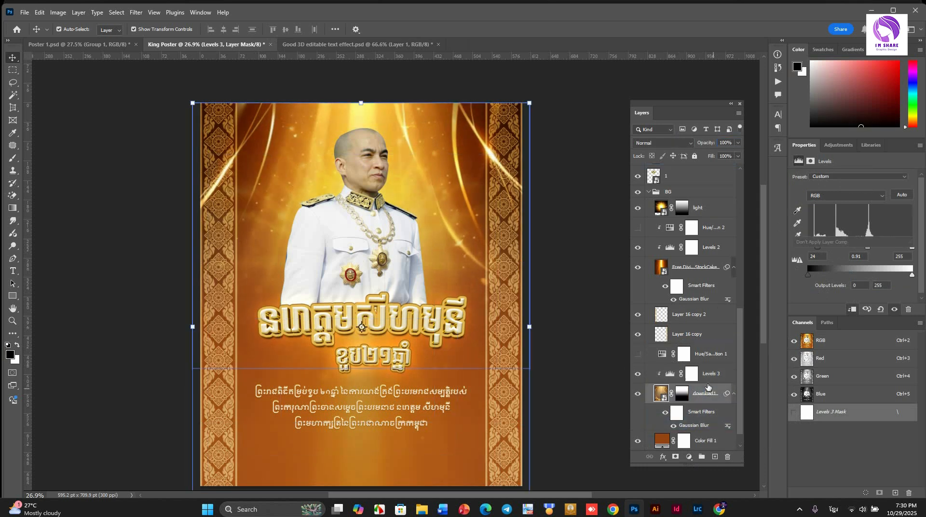
click(701, 145)
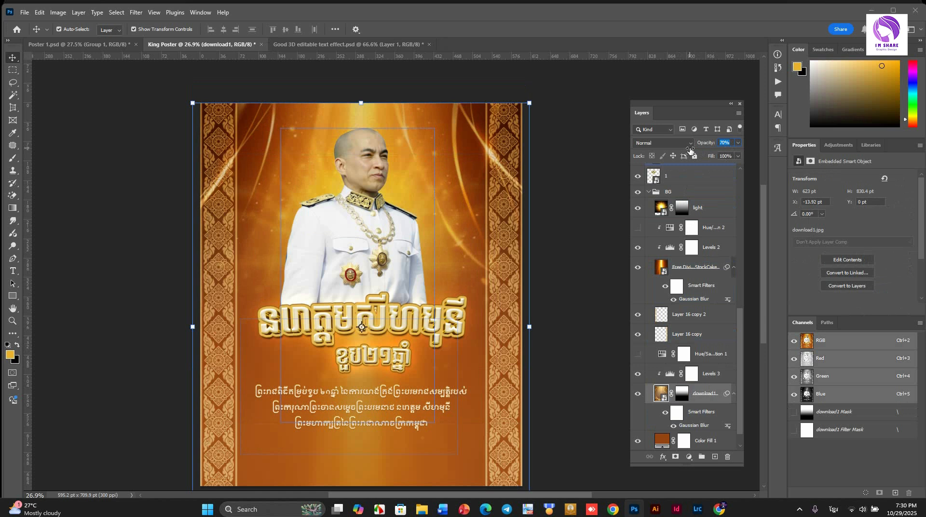
drag(690, 150, 693, 149)
click(593, 229)
scroll(442, 326, down, 3)
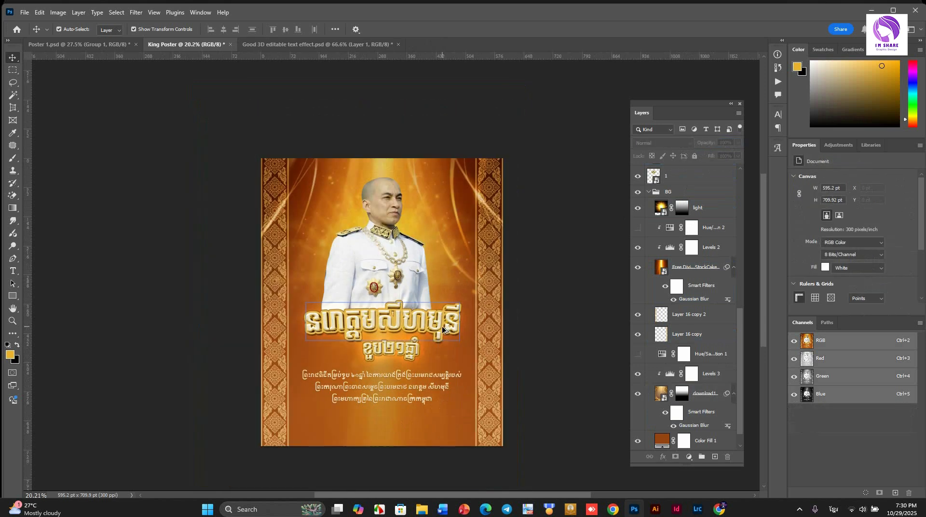
scroll(442, 326, up, 3)
drag(435, 343, 461, 317)
scroll(472, 294, down, 1)
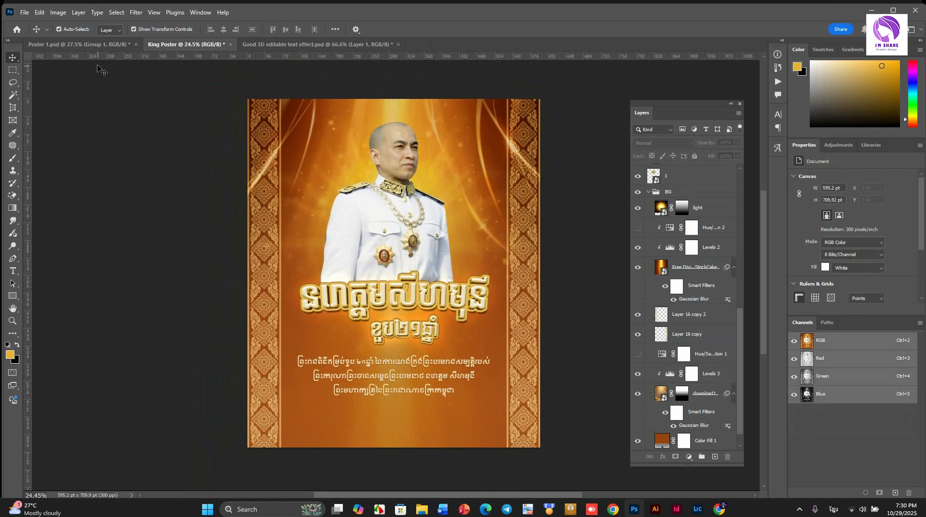
Show the RoyalGb logo group in Poster 1.psd and copy it into King Poster at the lower edge of the artwork
click(96, 45)
scroll(421, 375, up, 3)
scroll(671, 260, down, 2)
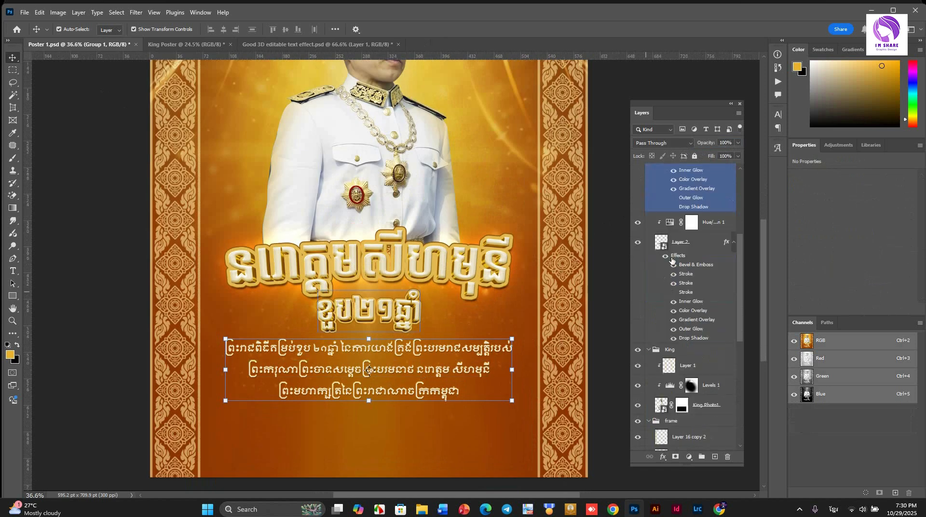
scroll(699, 249, up, 1)
scroll(692, 266, up, 3)
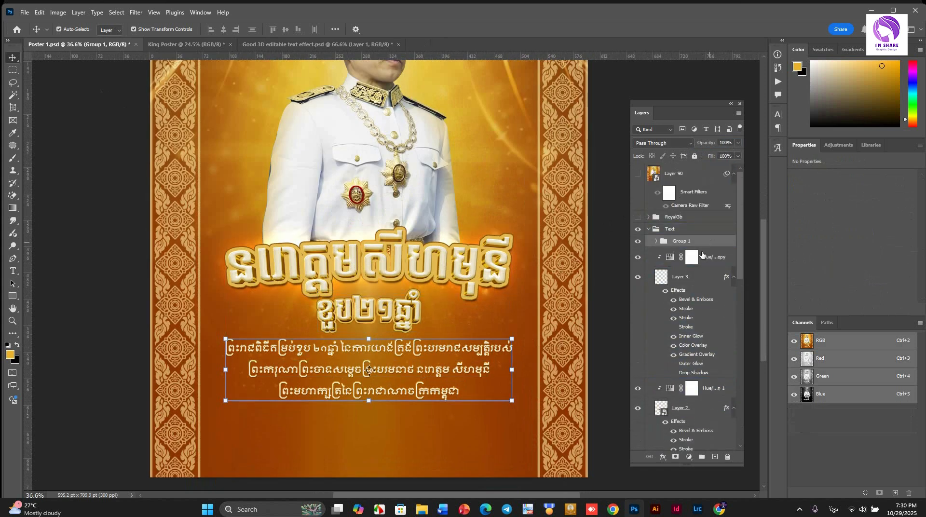
click(641, 230)
click(637, 216)
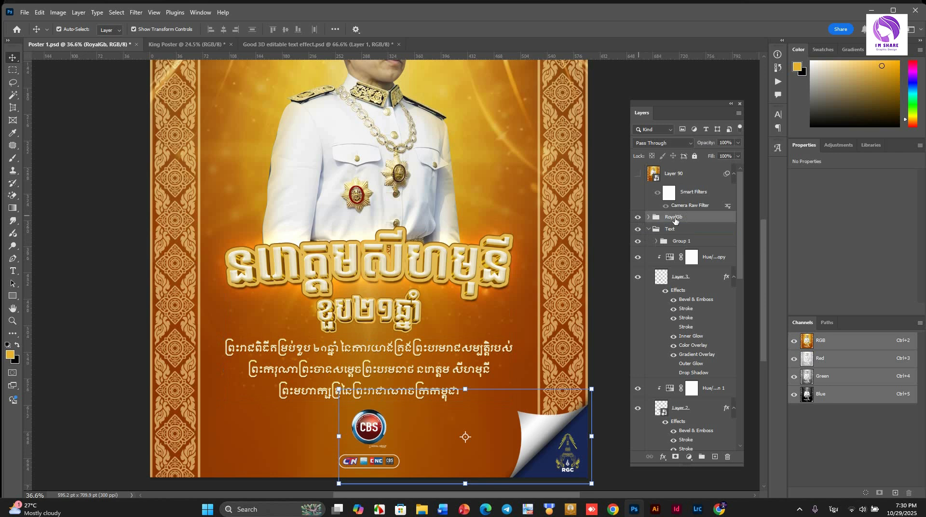
drag(675, 218, 400, 433)
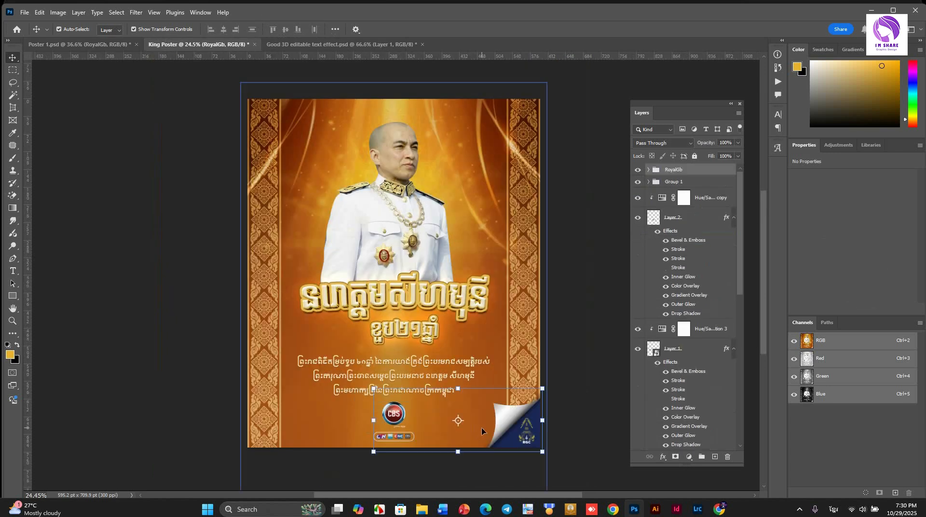
click(612, 307)
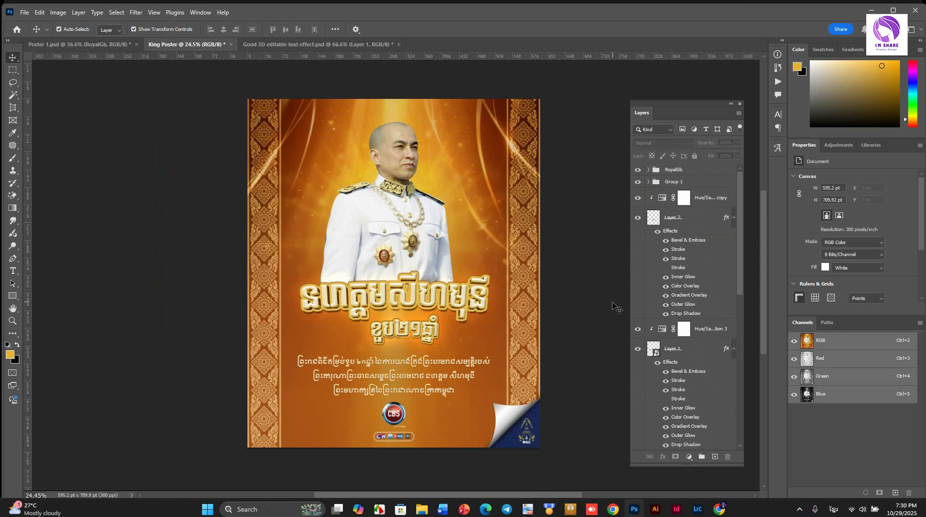
scroll(550, 333, up, 2)
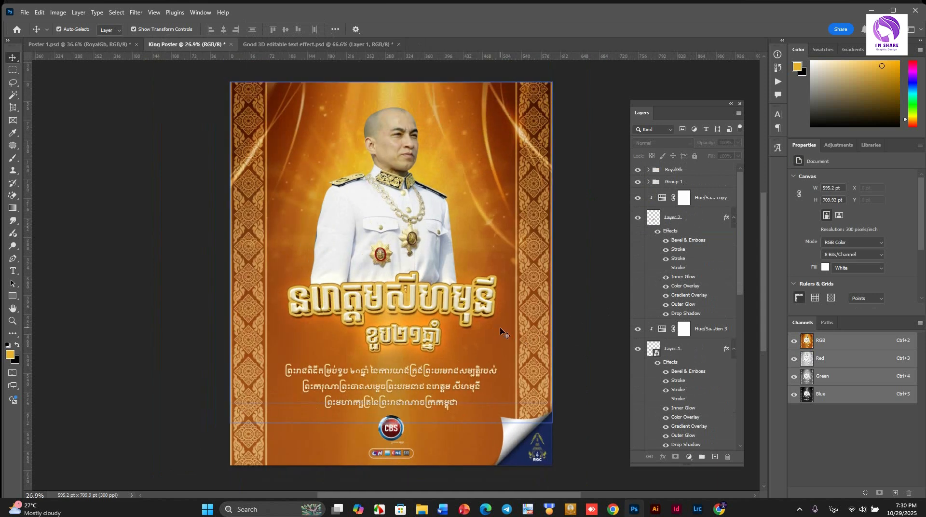
Create a new empty layer above the RoyalGb group, keeping the logo group shown
click(706, 221)
click(685, 169)
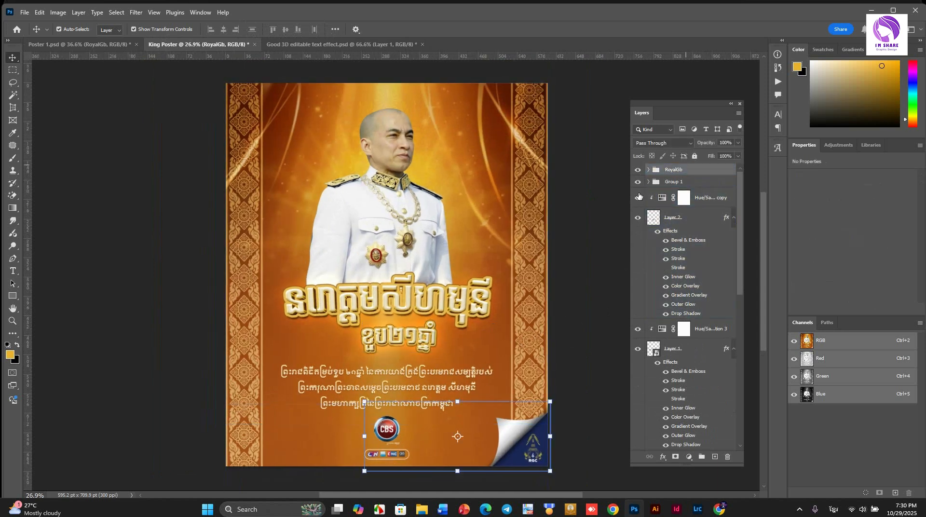
click(637, 169)
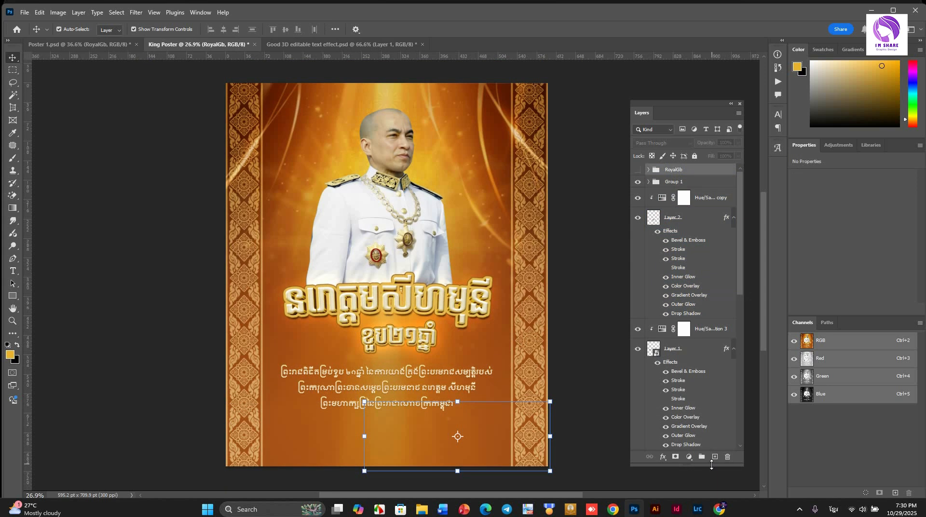
click(715, 456)
click(638, 189)
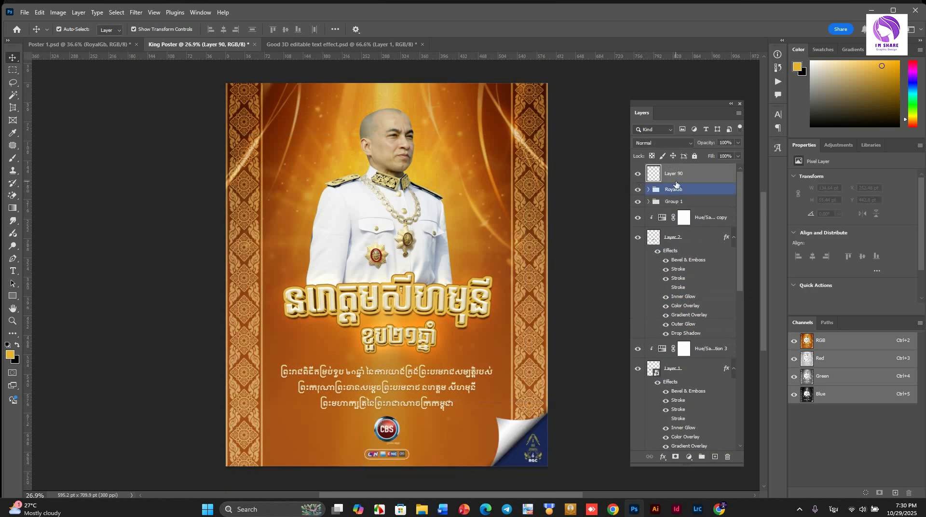
Try merging all visible layers into the background, compare the merged image on and off, and undo the merge
click(79, 13)
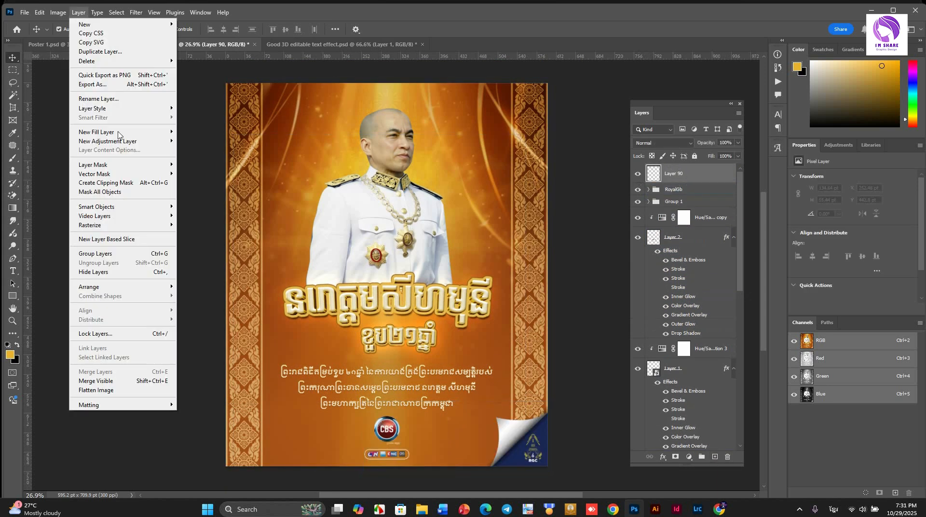
click(161, 381)
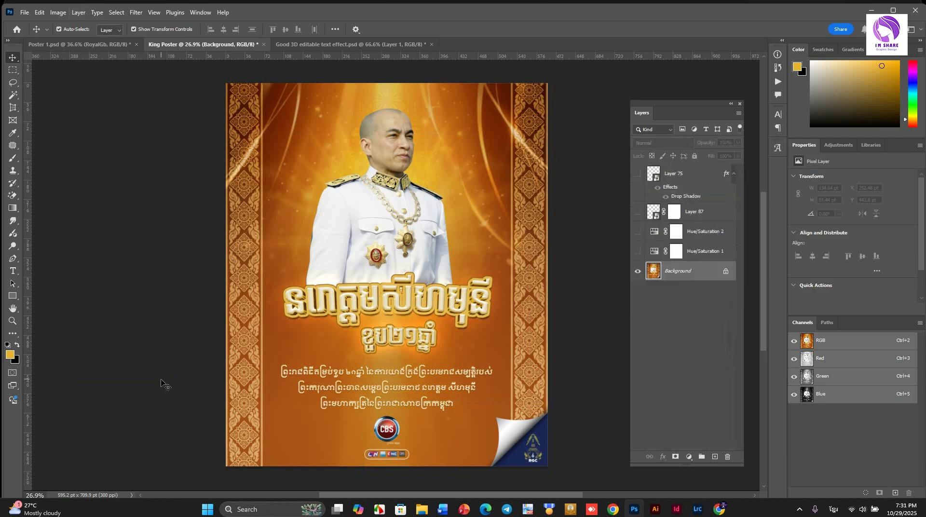
click(638, 271)
click(637, 271)
click(638, 272)
click(638, 272)
key(ctrl+z)
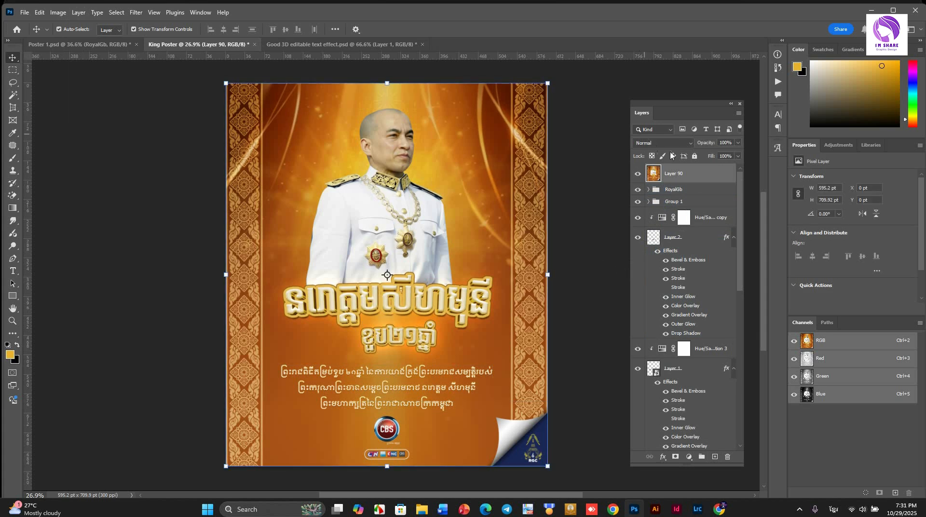
Convert the stamped Layer 90 into a smart object and open the Camera Raw Filter on it
right_click(687, 175)
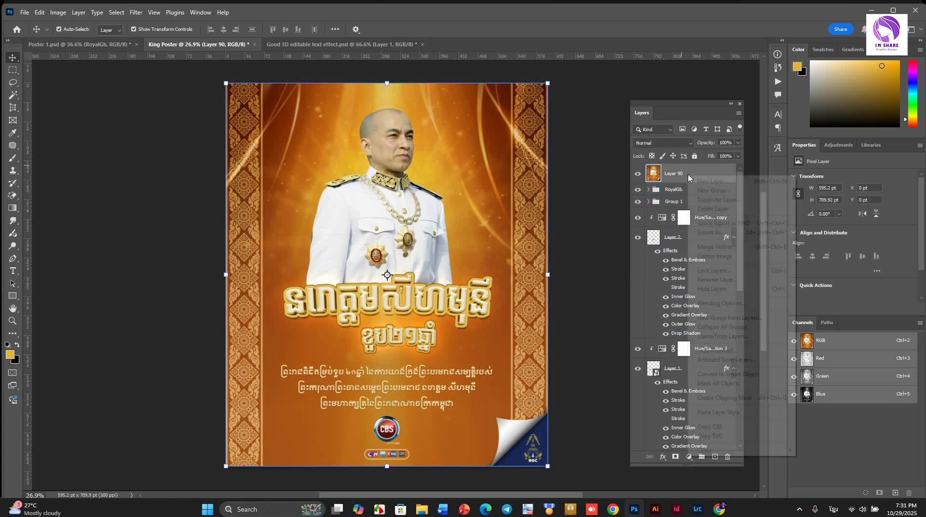
click(745, 376)
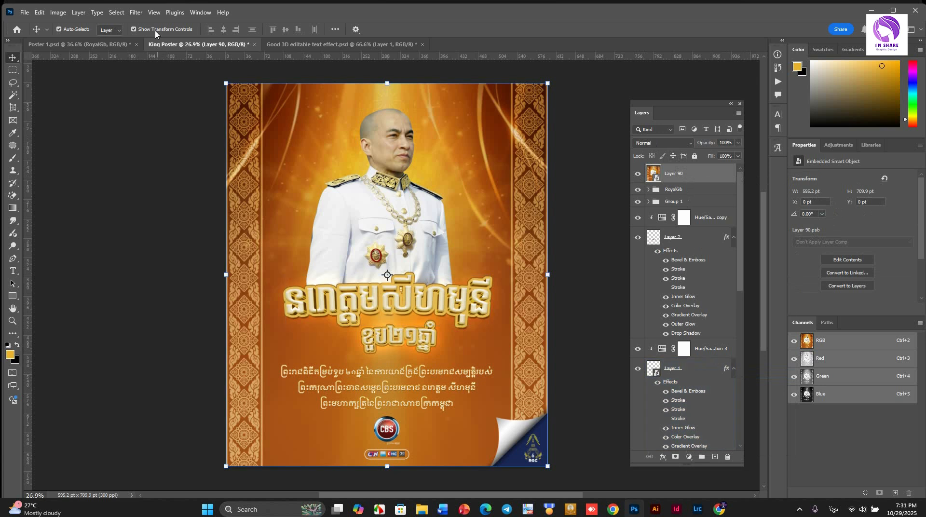
click(137, 13)
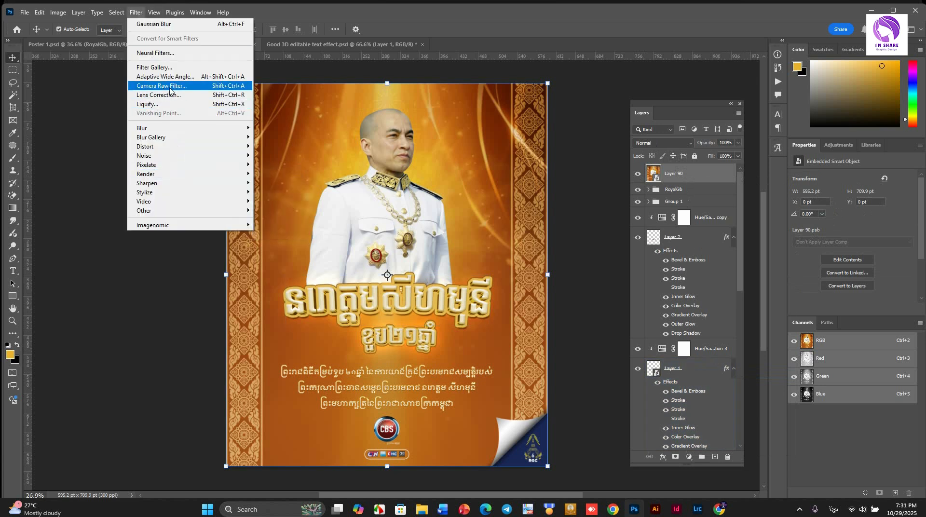
click(189, 86)
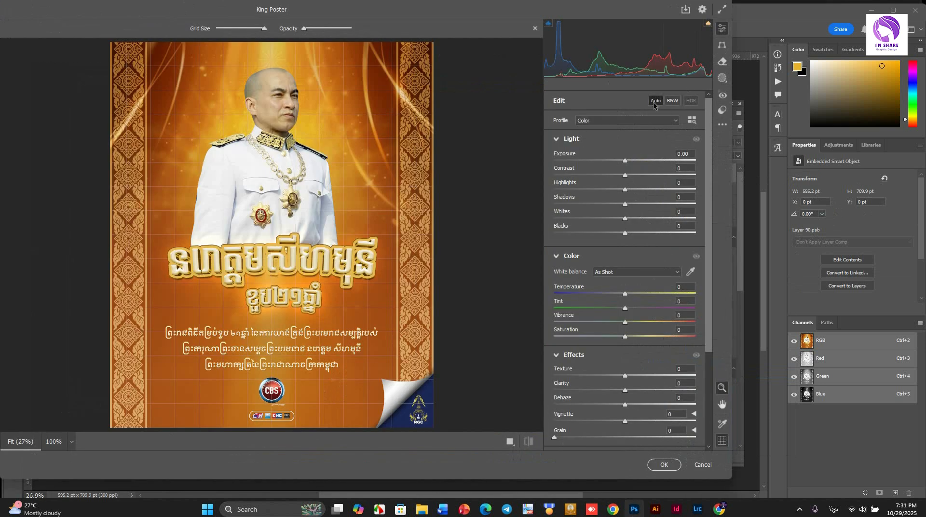
Apply automatic Camera Raw corrections, and adjust Shadows to +2, Contrast to +1, Vibrance to +2 and Blacks to -14
click(655, 101)
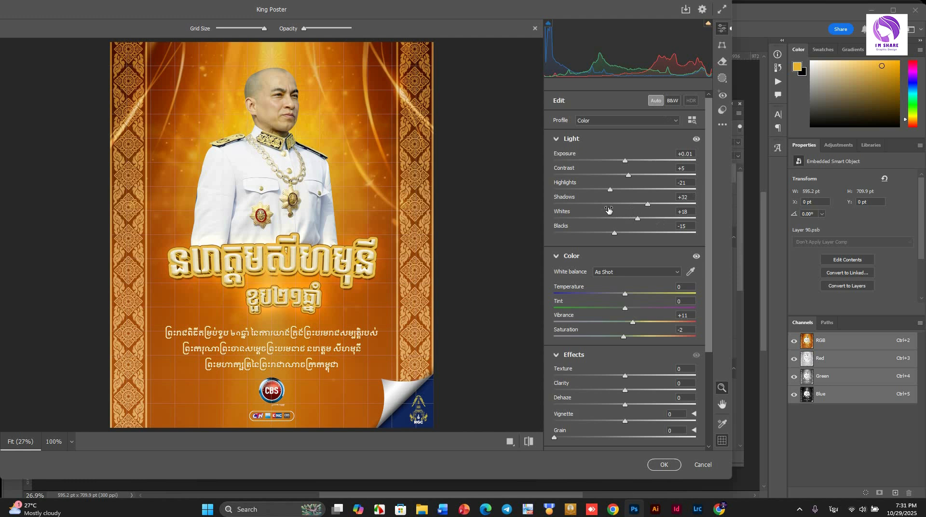
drag(636, 205, 626, 173)
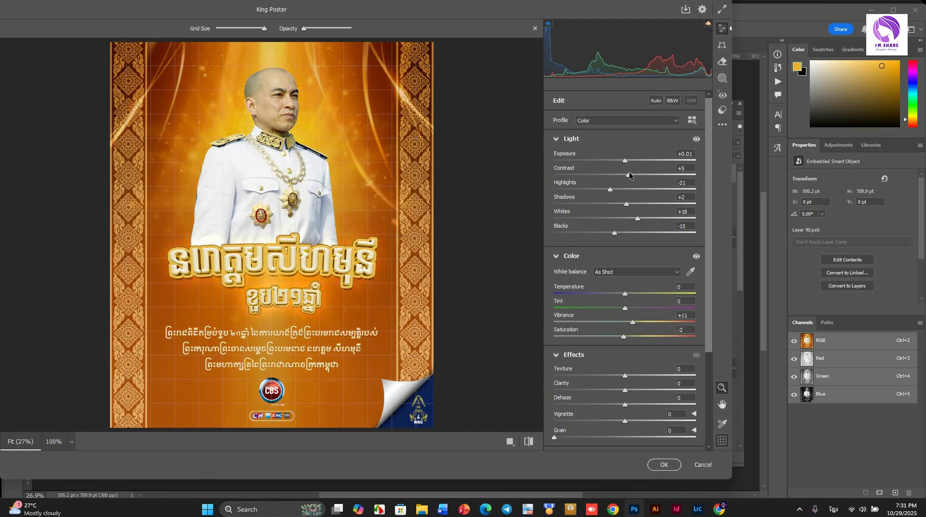
drag(633, 322, 623, 328)
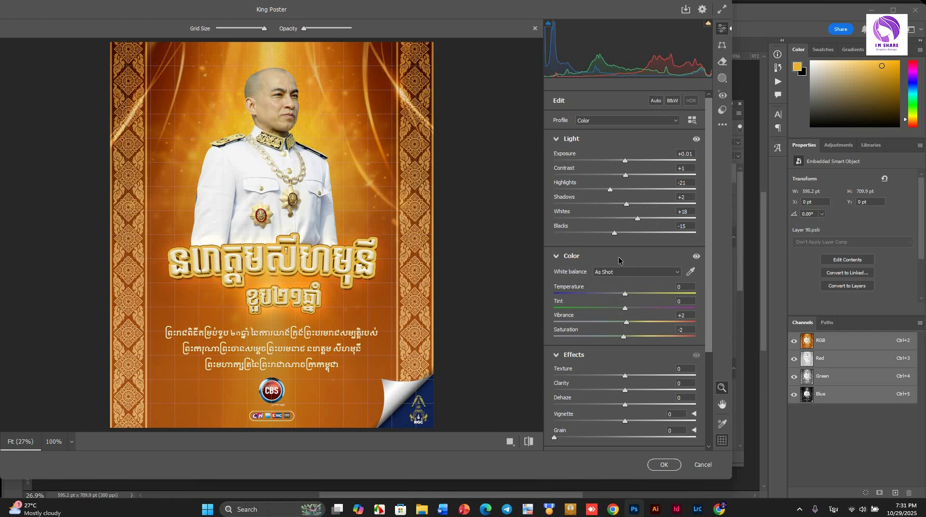
mouse_move(614, 233)
mouse_down()
mouse_move(627, 230)
mouse_move(615, 235)
mouse_up()
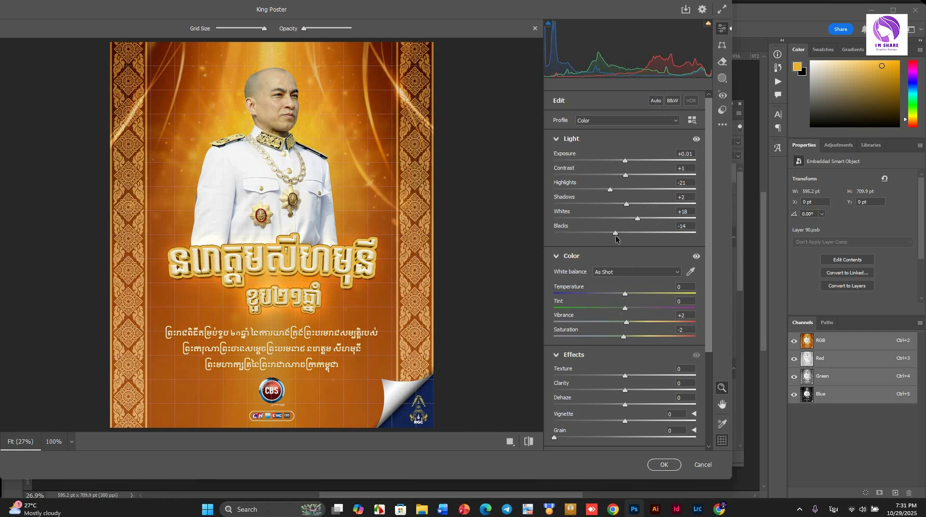
With before and after side by side, set Highlights to -10, Whites to +6 and Blacks to -10, and apply the Camera Raw filter
click(509, 441)
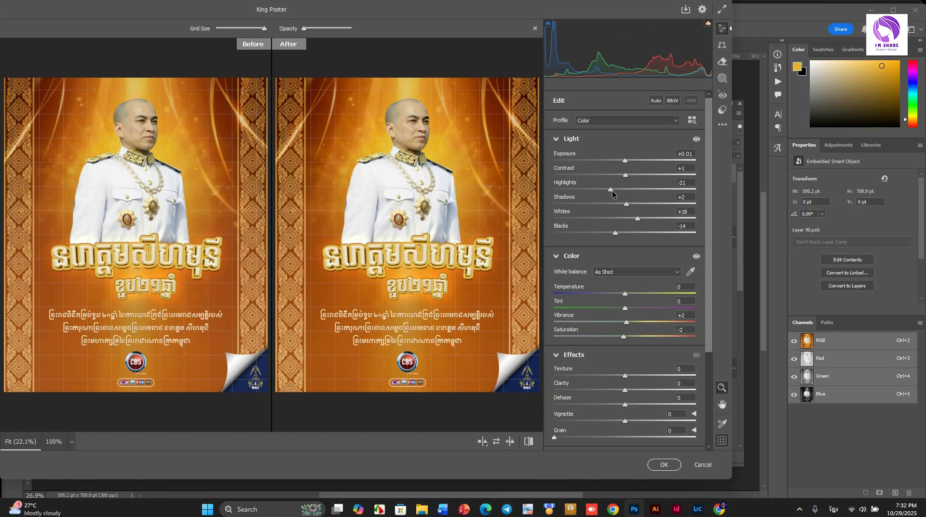
drag(611, 191, 618, 231)
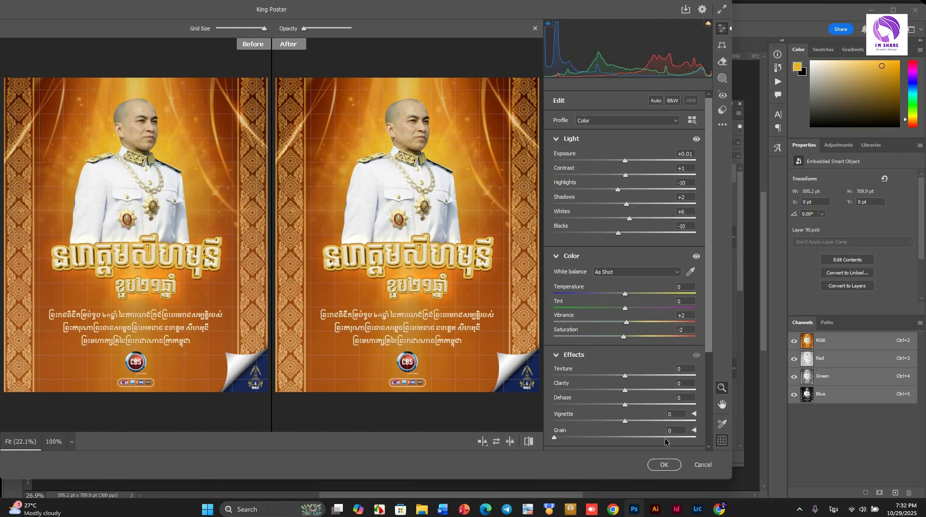
click(668, 464)
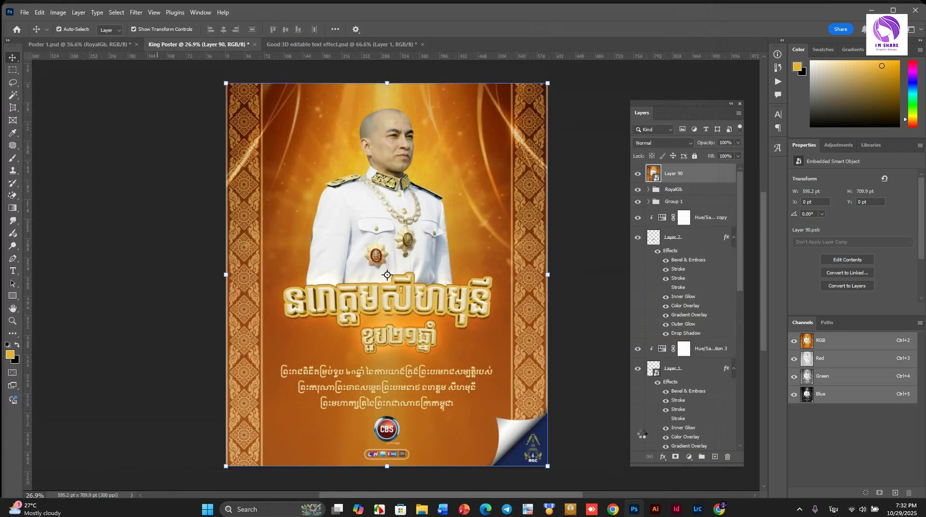
Compare the poster with and without the graded Layer 90, leave the layer shown and deselect it
click(638, 174)
click(639, 174)
click(639, 173)
click(639, 174)
click(599, 221)
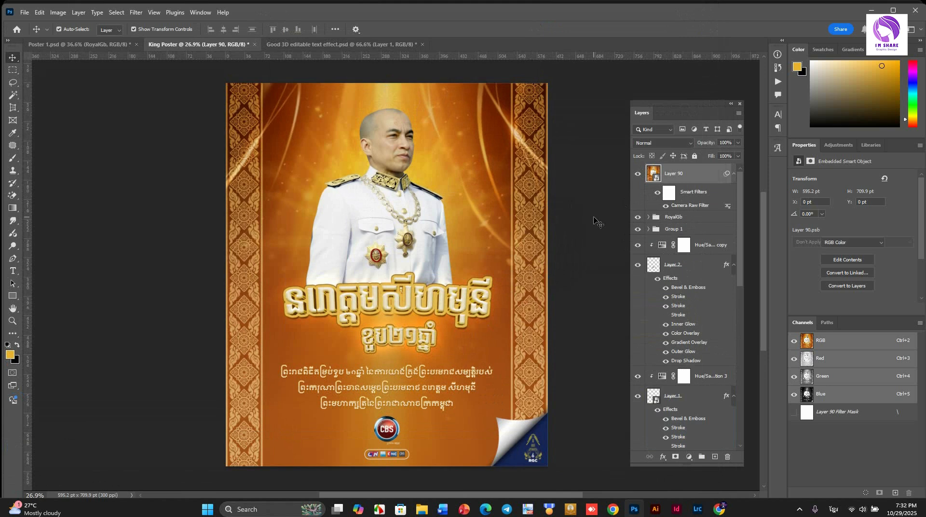
Start a Save for Web export of the poster using the JPEG High preset
click(24, 12)
mouse_move(73, 182)
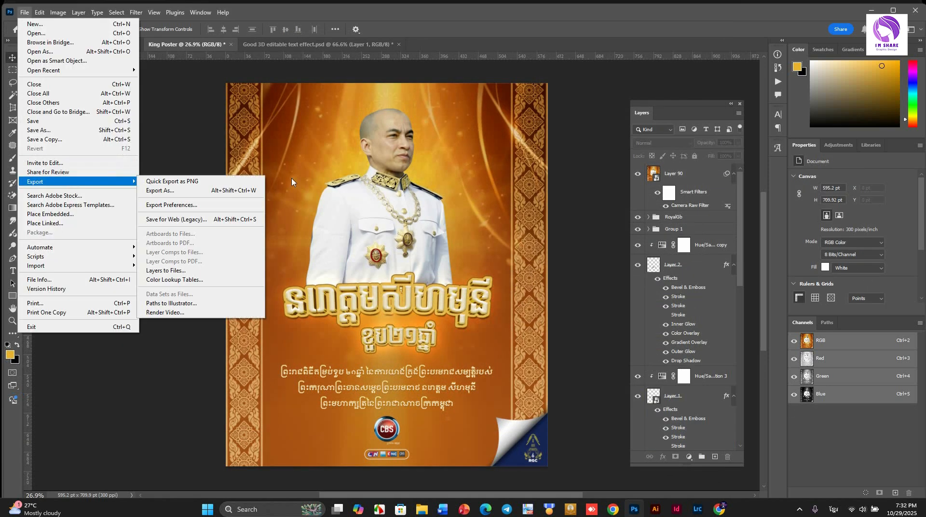
click(230, 223)
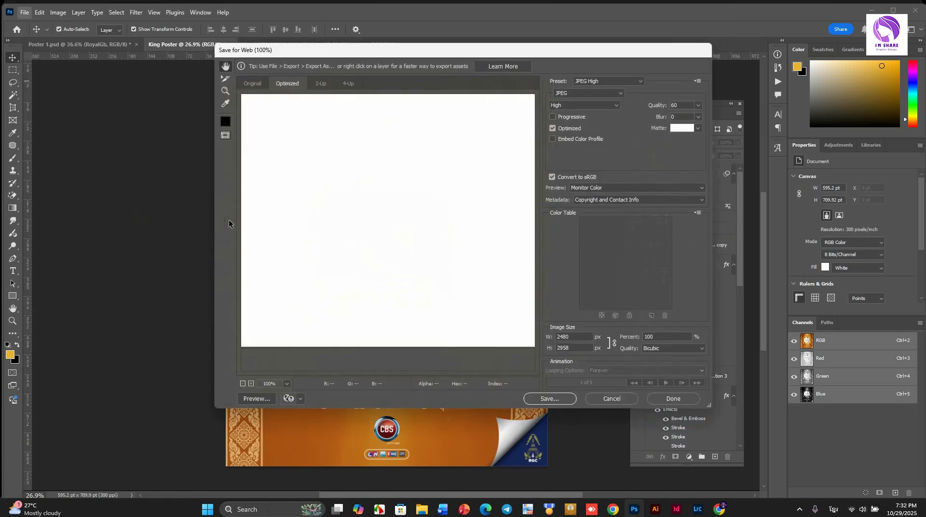
click(590, 93)
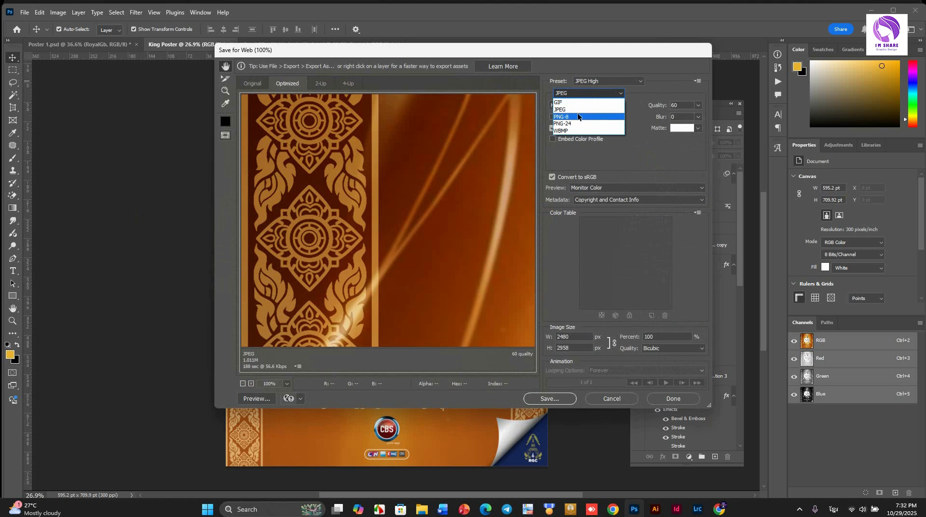
click(591, 101)
click(593, 81)
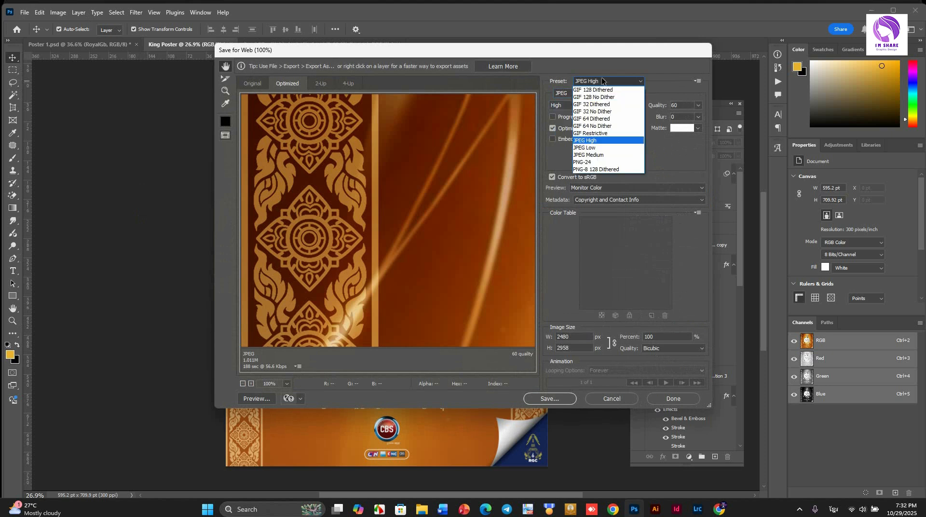
click(598, 141)
Try JPEG quality 100 for the export and return to the JPEG High preset
click(698, 105)
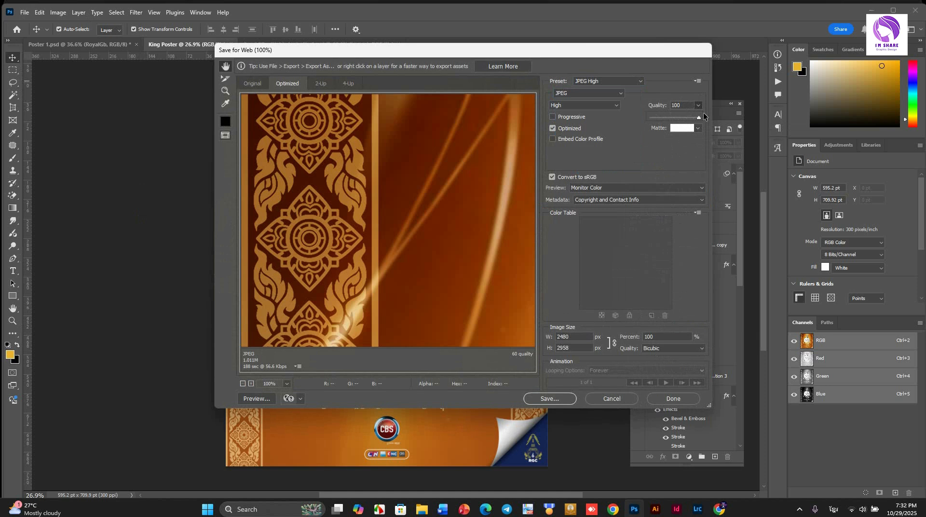
drag(703, 117, 704, 117)
click(620, 82)
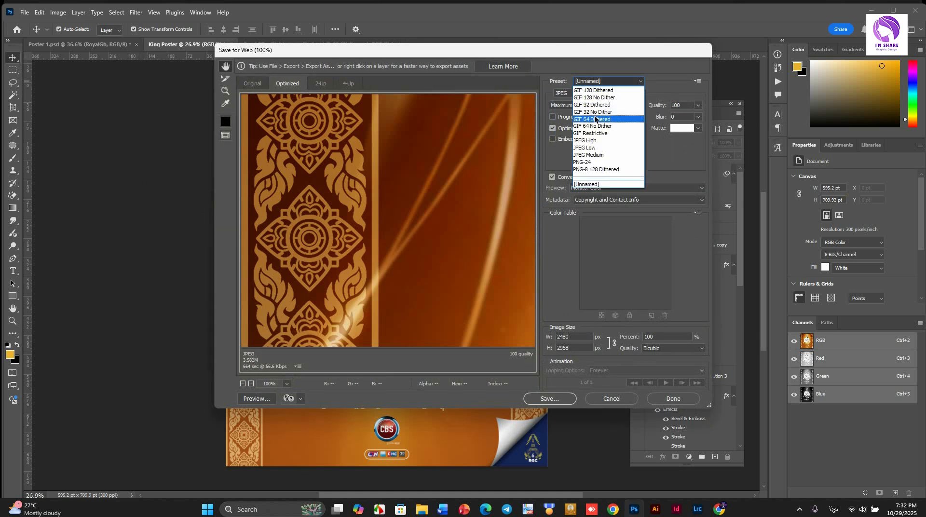
click(599, 140)
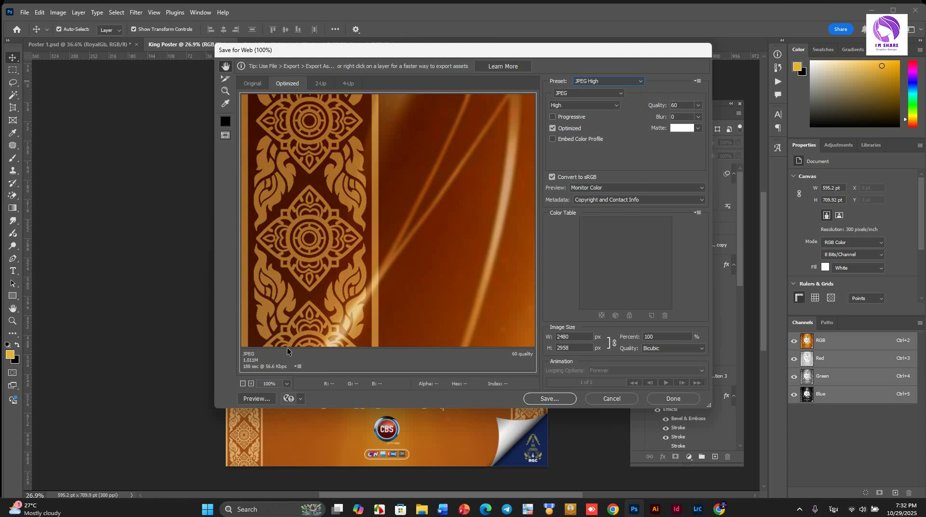
Save the optimized JPEG in New folder under the name King-PosterV1
click(559, 401)
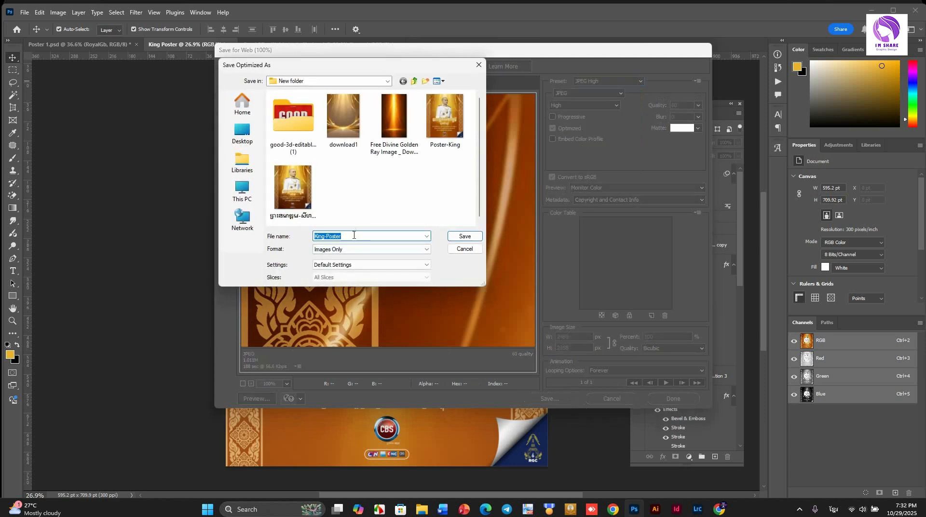
click(353, 235)
text(V1)
key(Return)
Switch to File Explorer, open the exported King-PosterV1 image in a maximized viewer and inspect the portrait up close
mouse_move(421, 508)
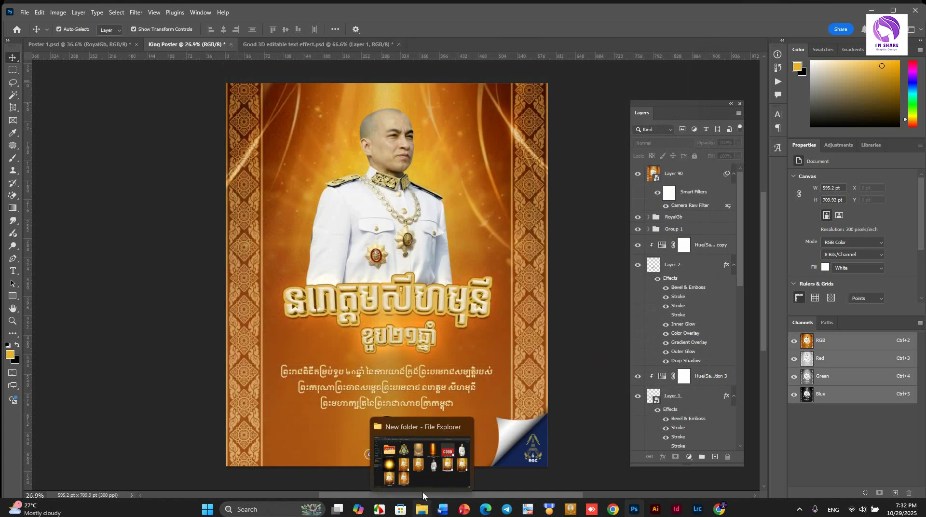
click(422, 491)
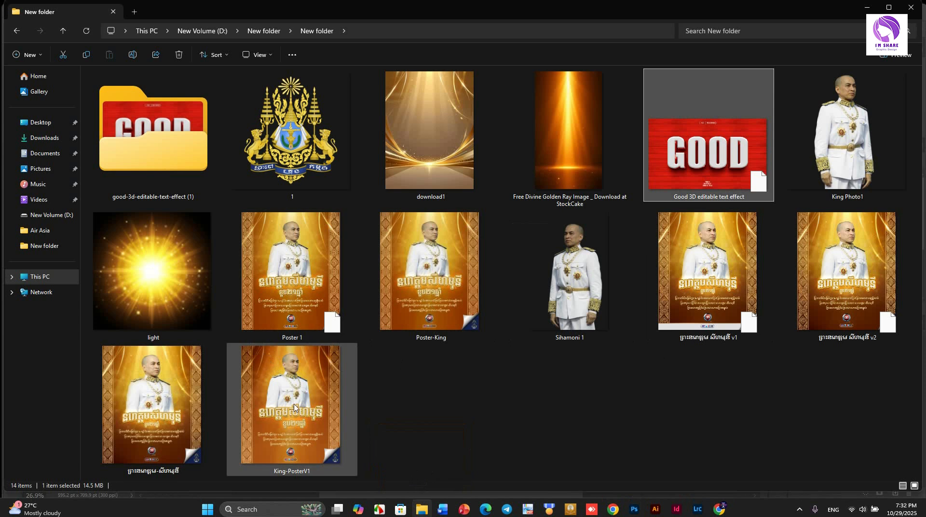
click(300, 439)
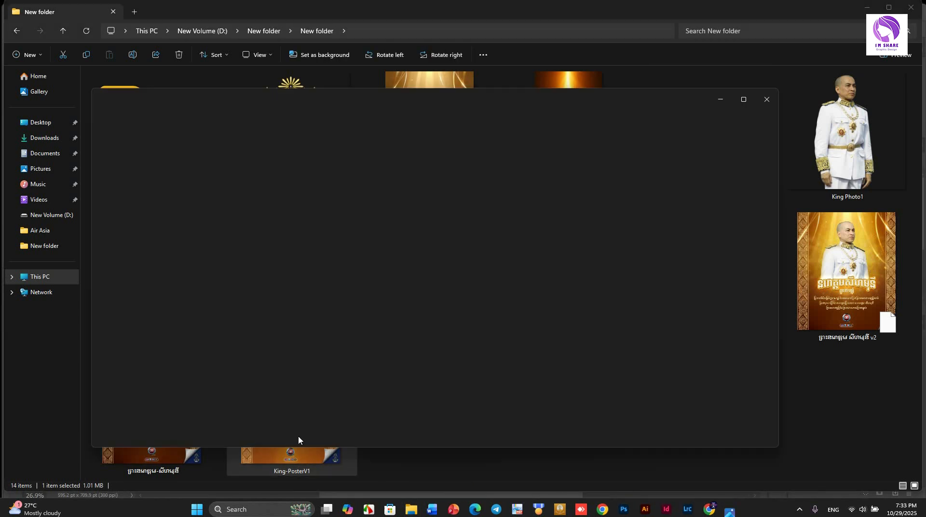
click(739, 103)
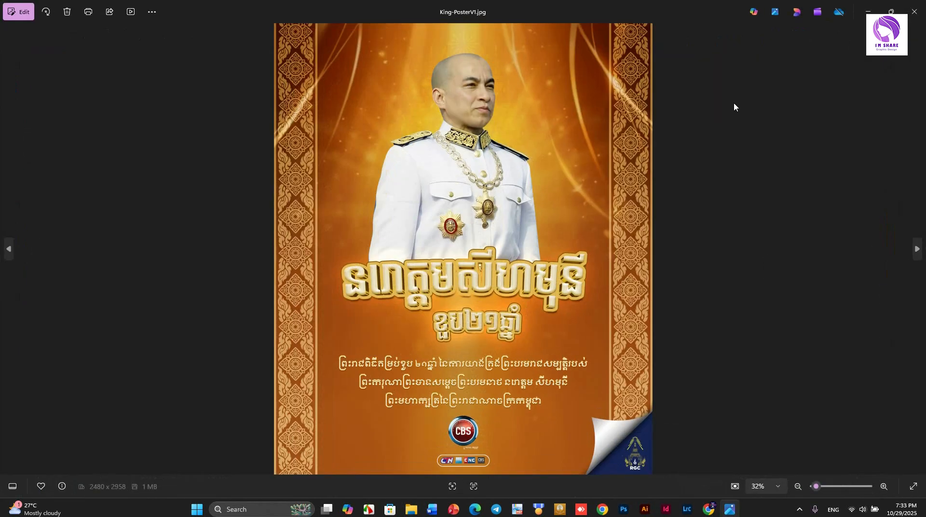
scroll(508, 286, up, 5)
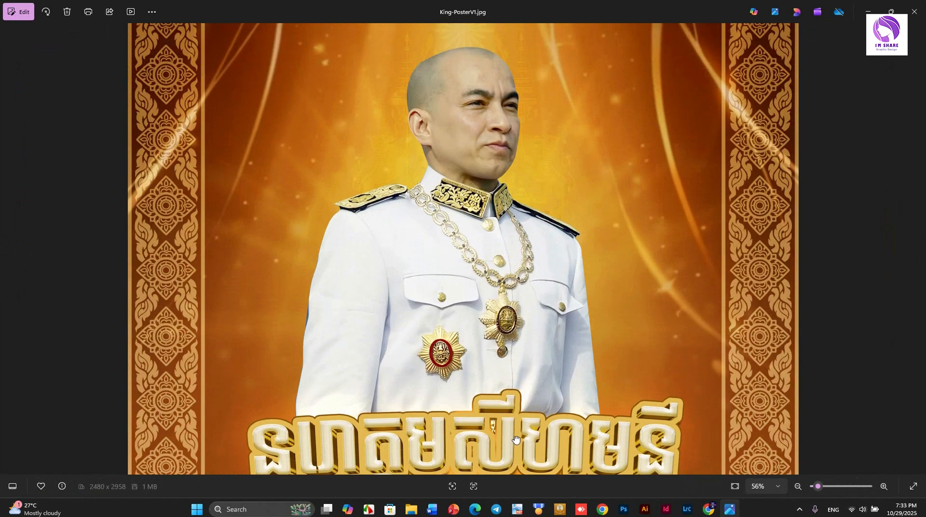